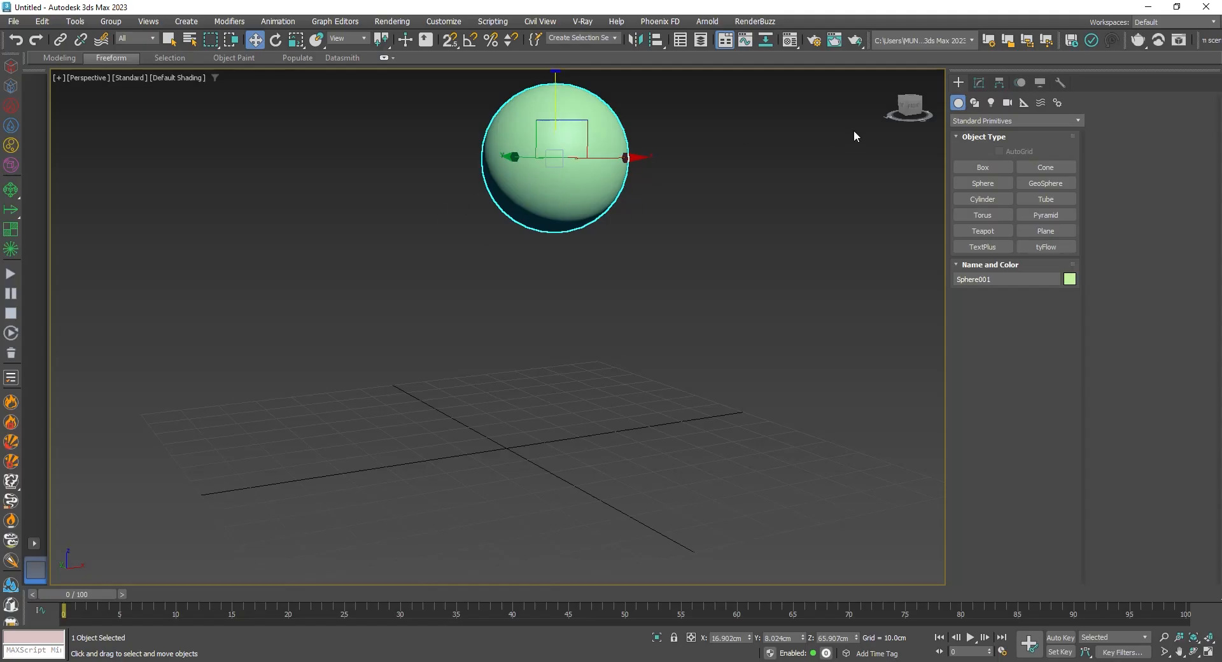
Step: Convert the sphere to an Editable Poly
right_click(521, 152)
mouse_move(597, 323)
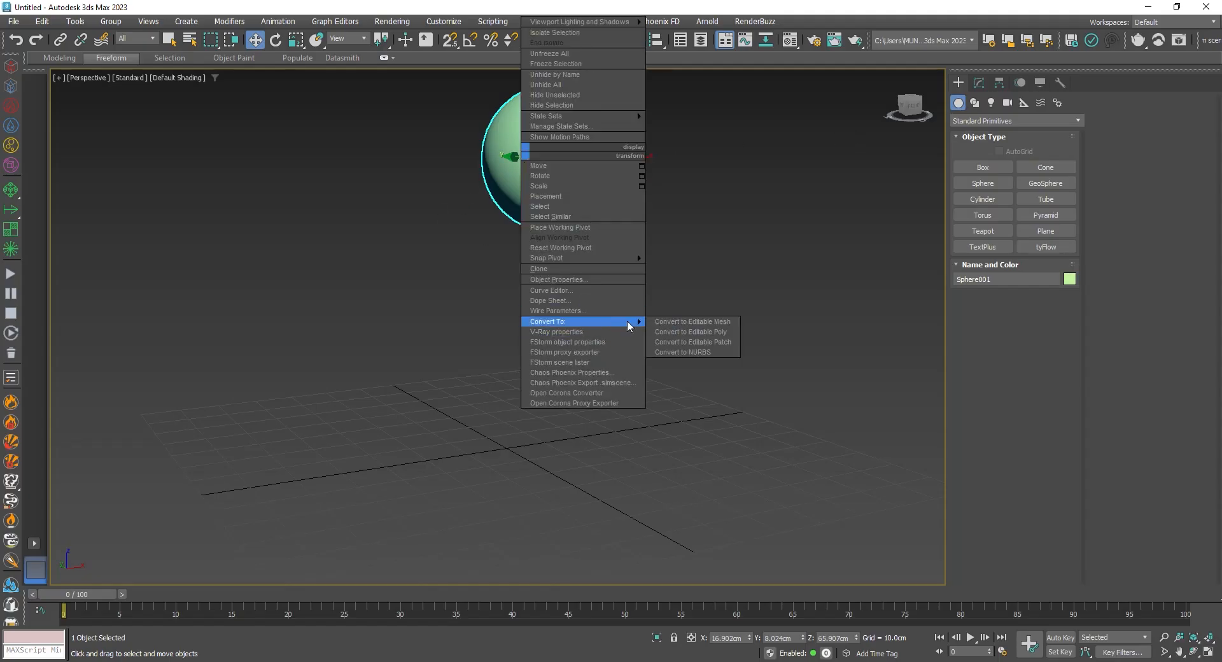
click(662, 332)
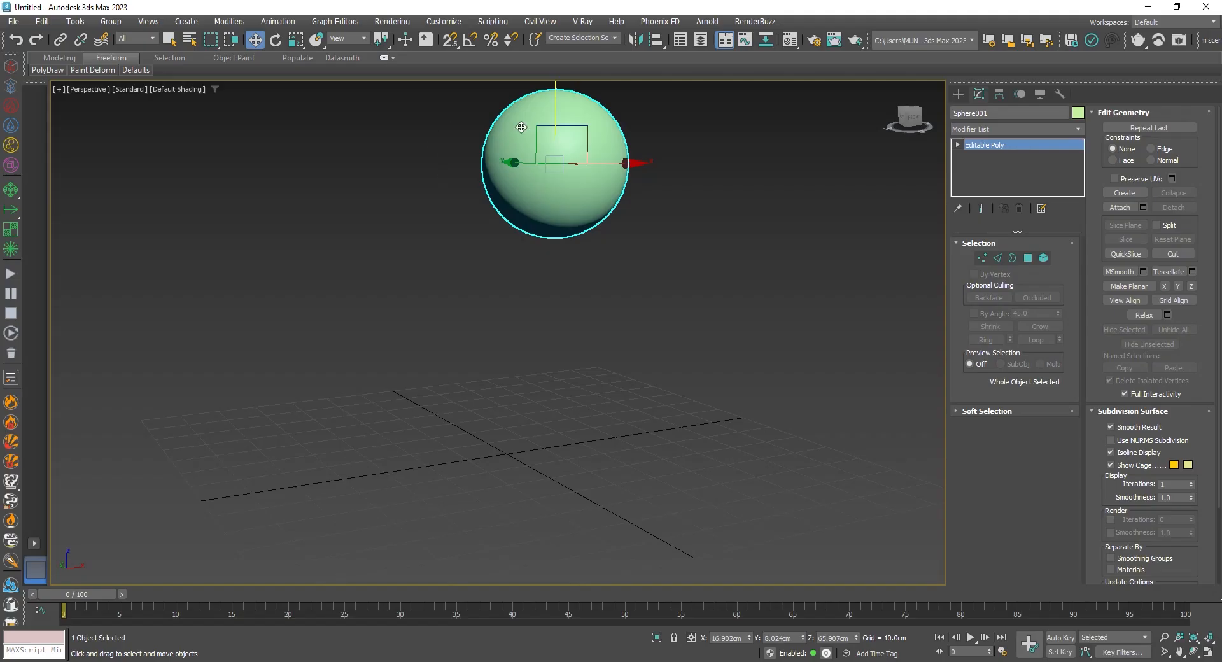
Step: Select all polygons of the sphere's lower half in the front view
click(1033, 258)
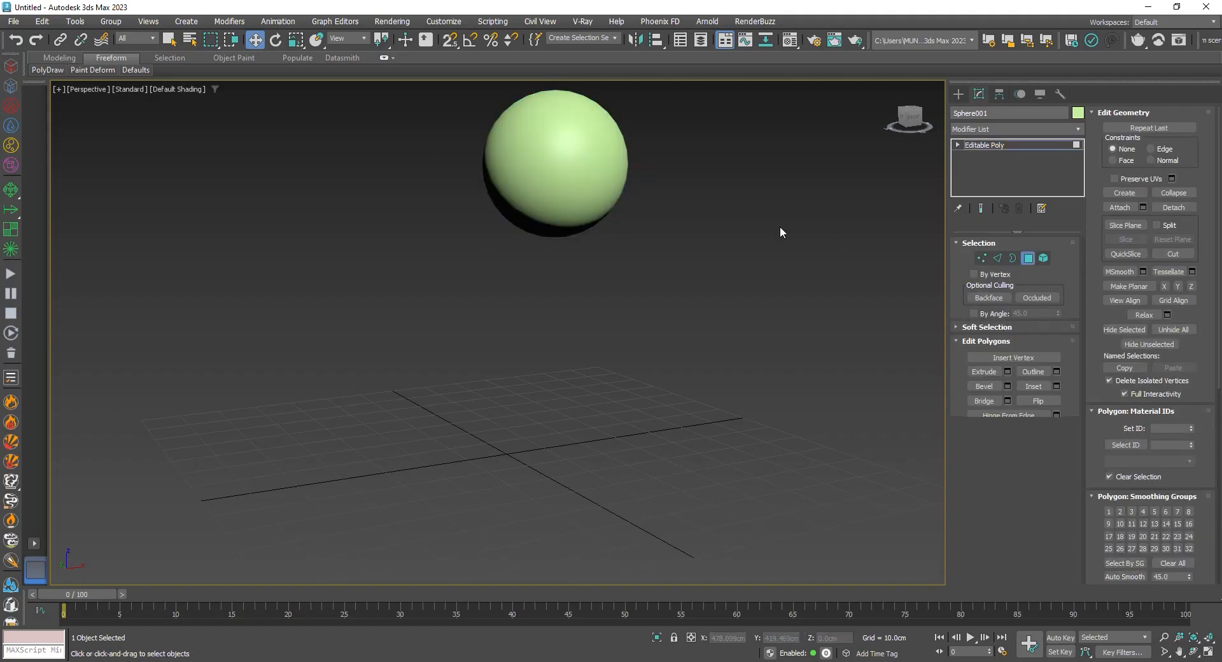
middle_drag(682, 225, 686, 242)
key(alt+w)
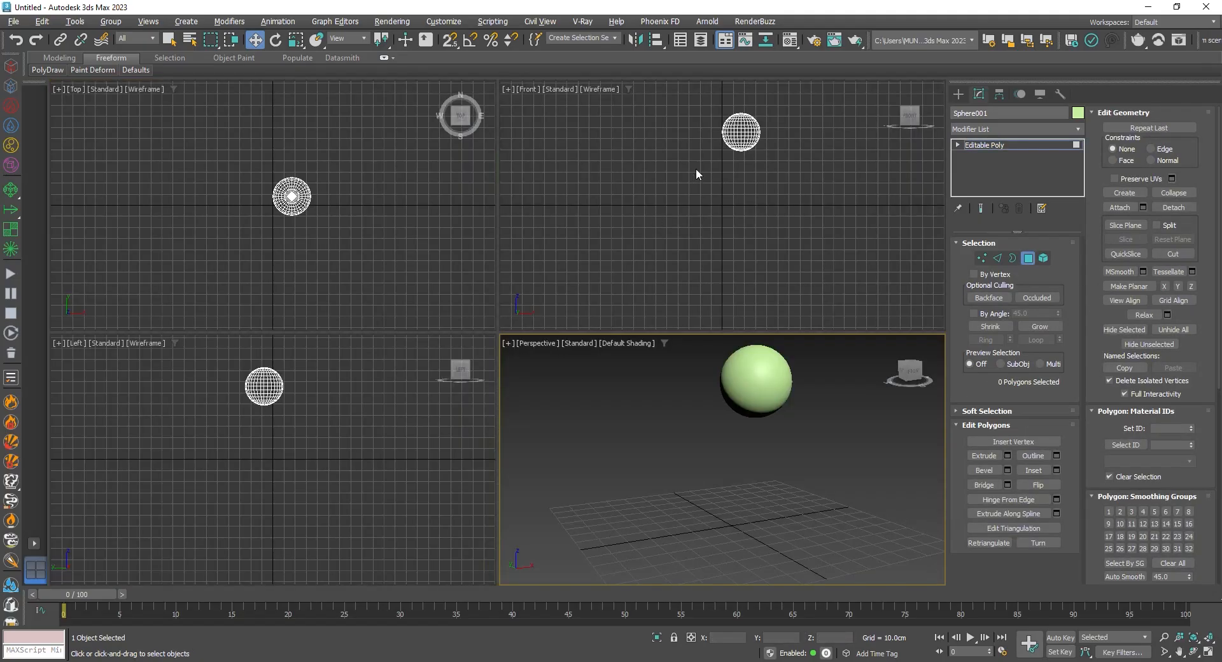
drag(777, 157, 710, 133)
middle_drag(787, 417, 738, 437)
key(alt+w)
mouse_move(927, 117)
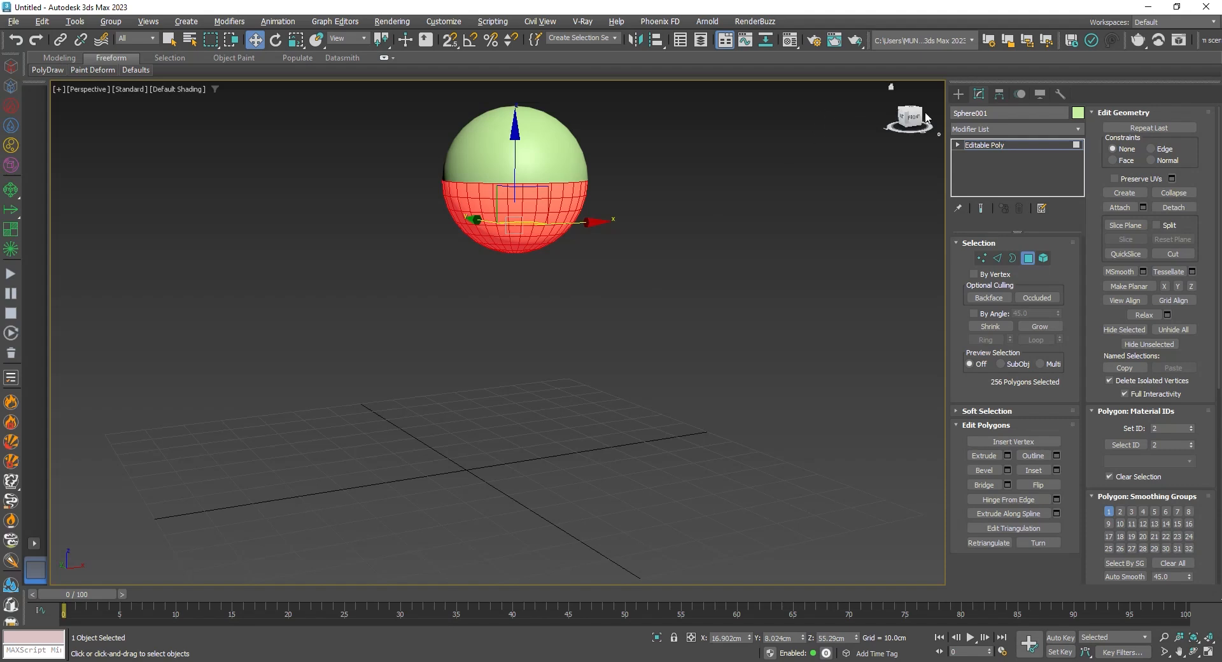
Step: Leave polygon editing and create a tyFlow object on the grid below the sphere
click(959, 94)
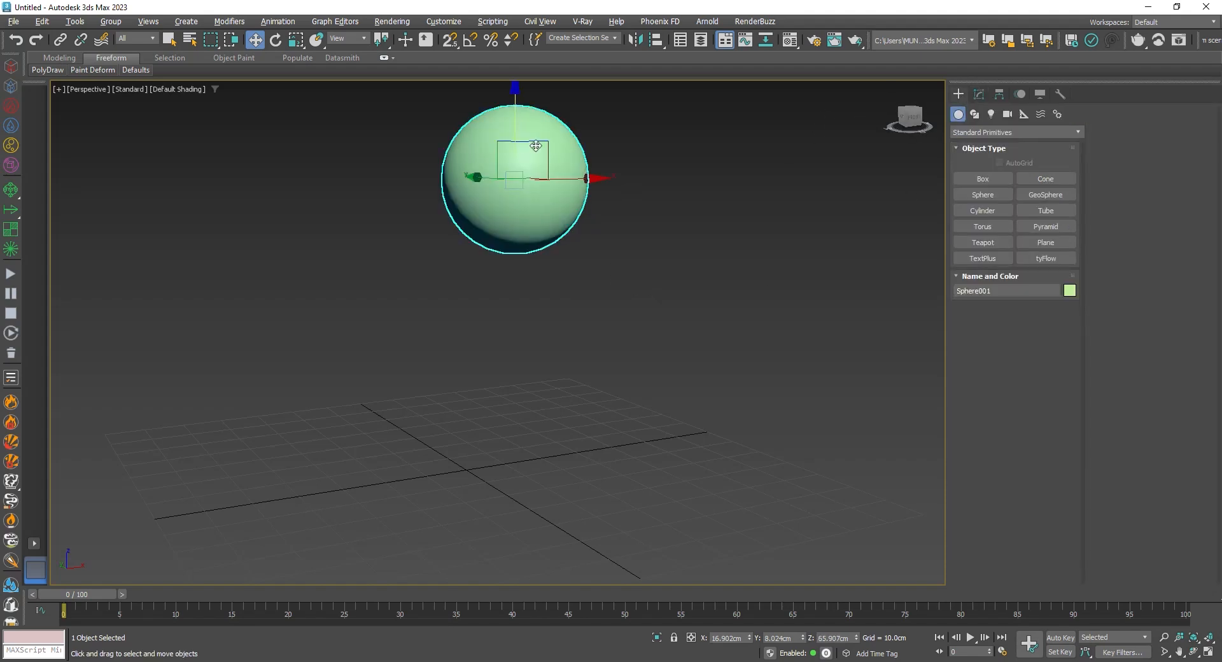
middle_drag(559, 292, 503, 258)
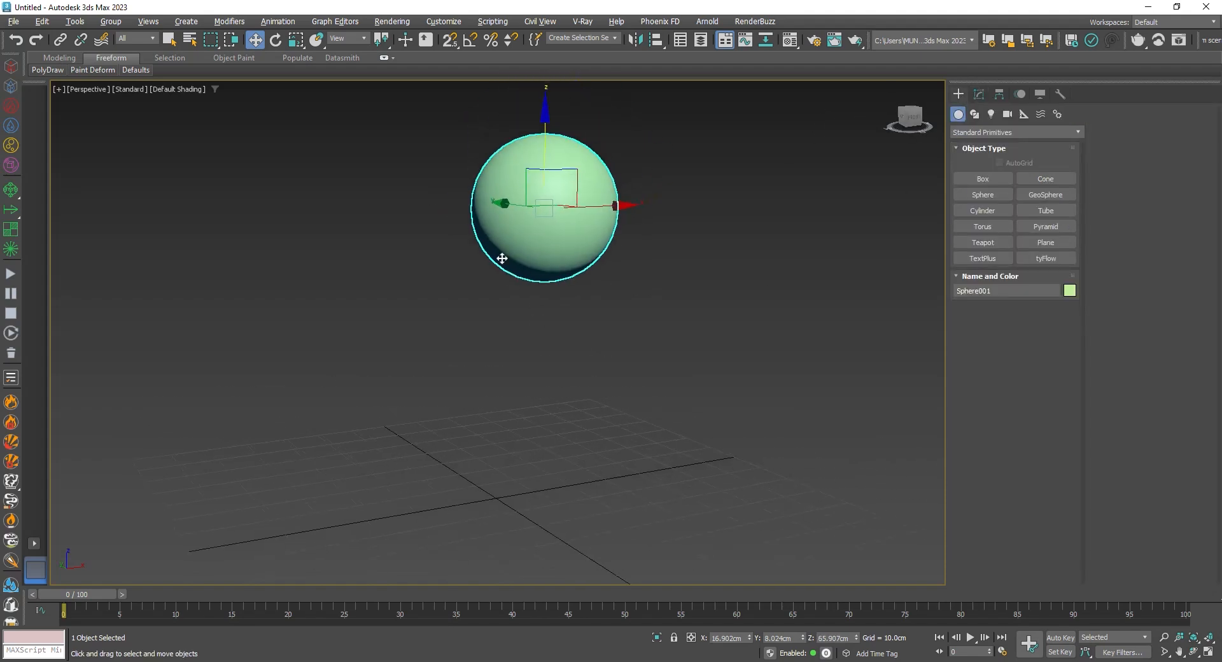
middle_drag(514, 303, 517, 288)
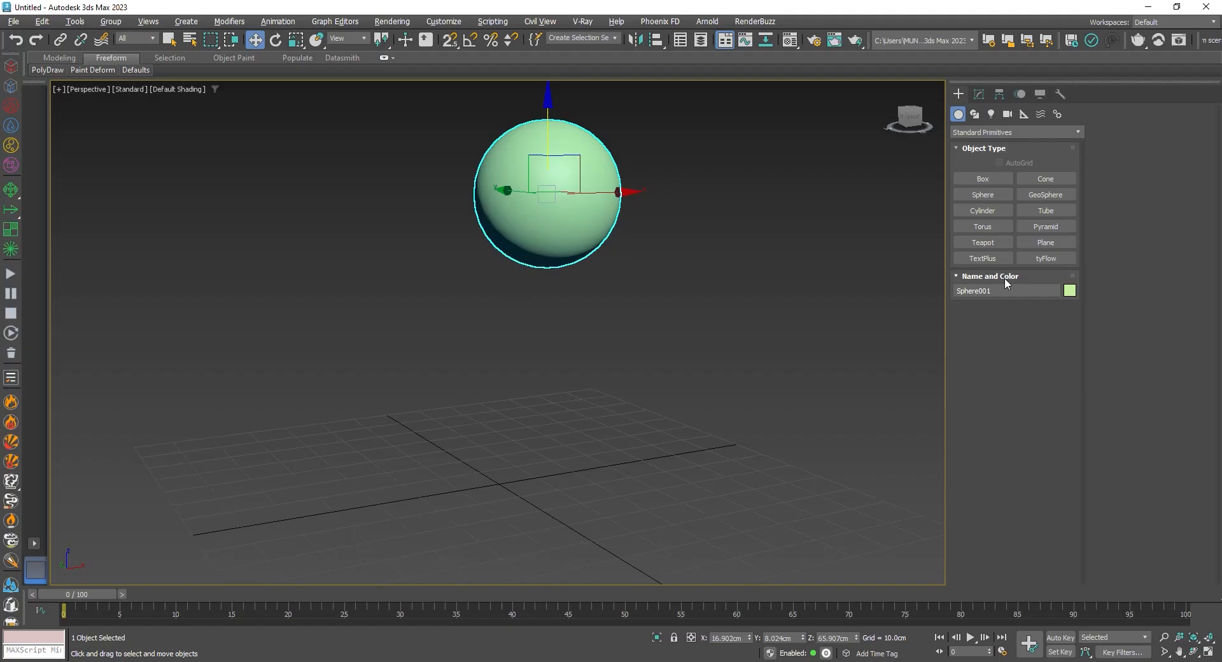
click(1031, 257)
click(355, 437)
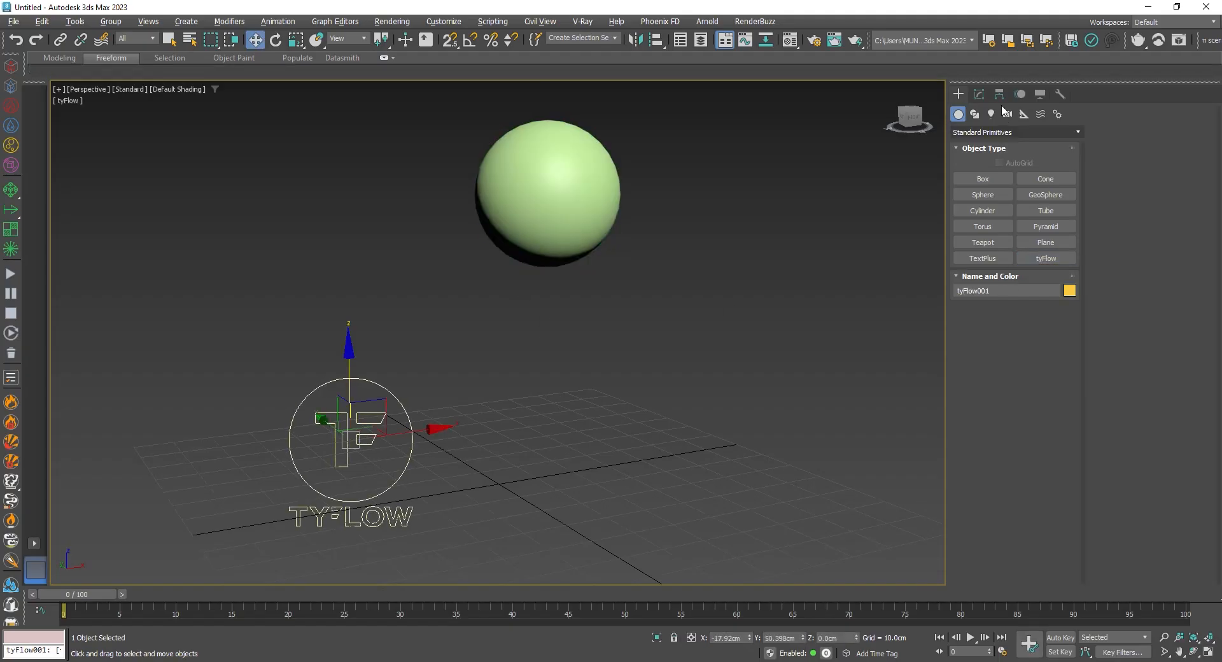
Step: Open the tyFlow editor for the new object and place its window clear of the sphere
click(980, 94)
drag(947, 271, 635, 272)
click(755, 273)
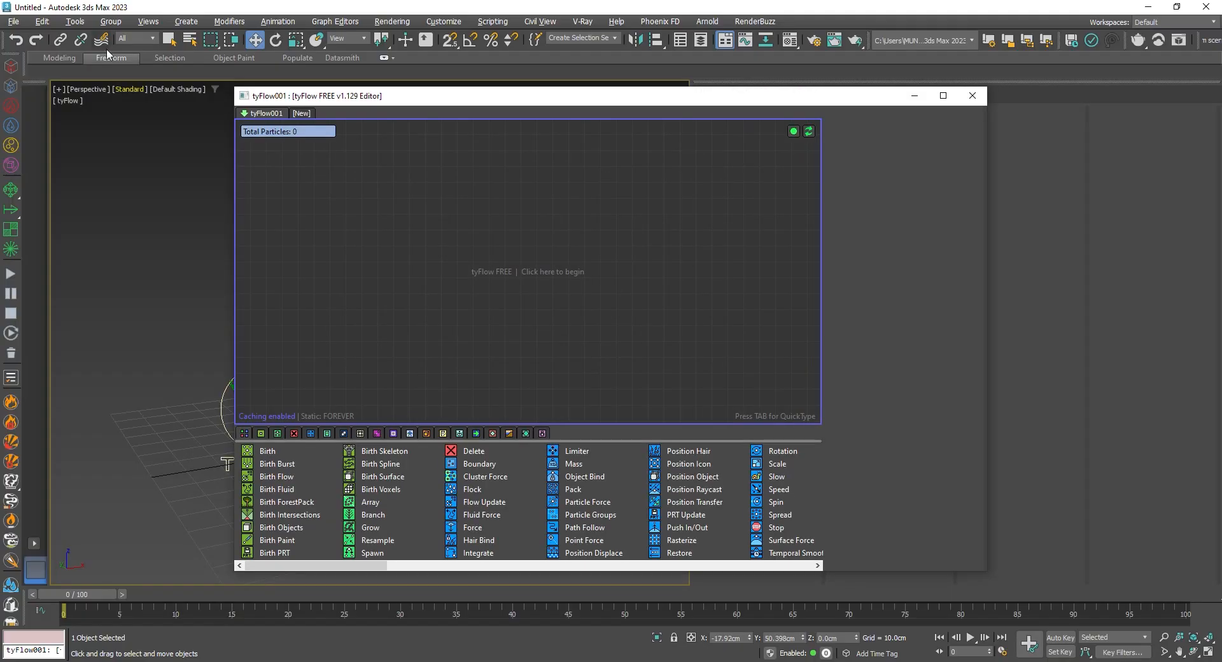
drag(231, 85, 677, 117)
Step: Add a Birth operator as a new event, with end frame 0 and a total amount of 50
drag(695, 556, 698, 543)
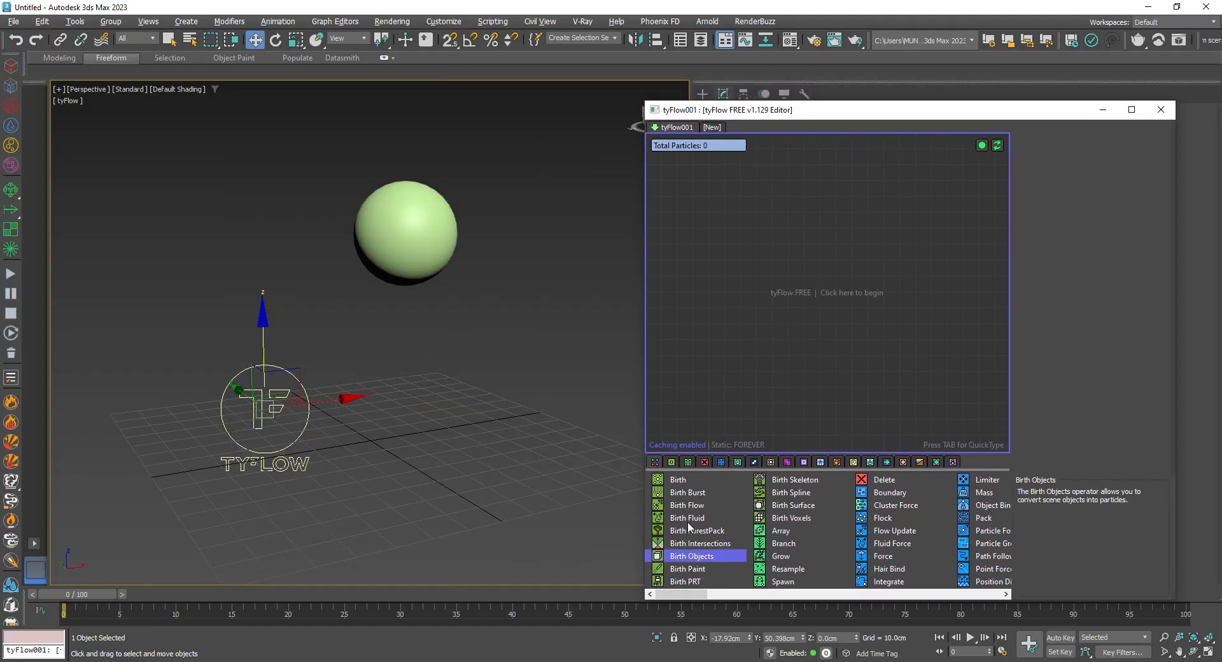
drag(677, 479, 724, 290)
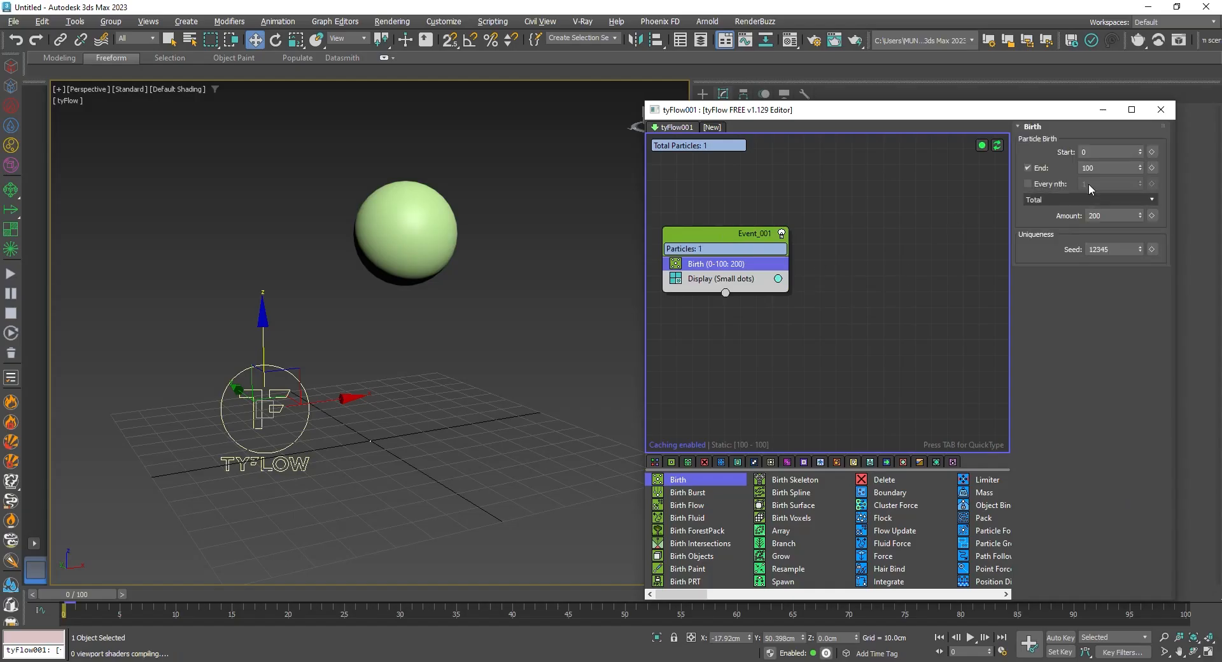
click(1106, 169)
text(0)
click(1110, 215)
text(50)
key(Return)
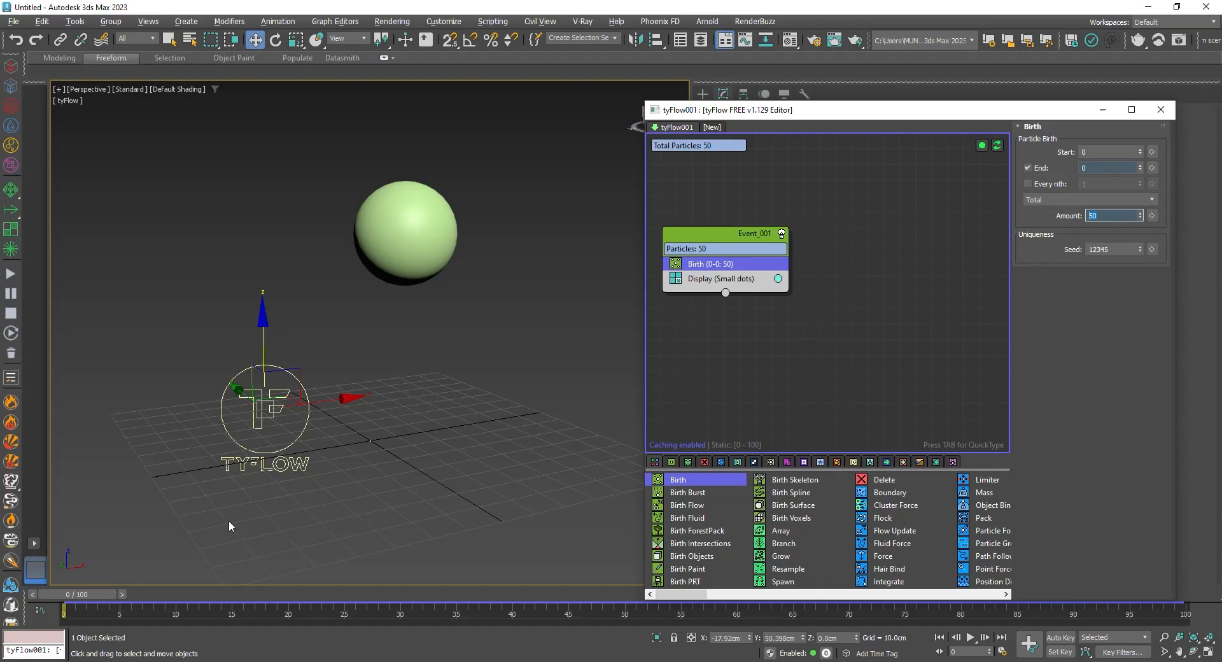
Step: Move the birth event up in the graph and add a Position Object operator below Birth
drag(716, 249, 707, 166)
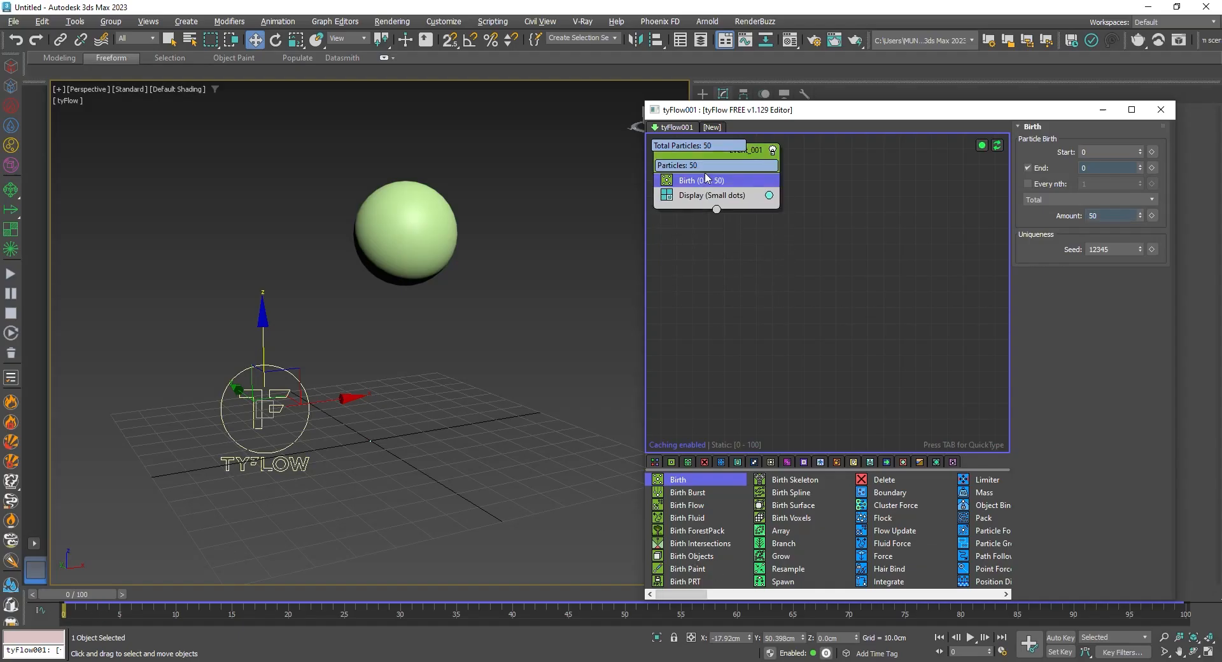
key(Tab)
text(pos)
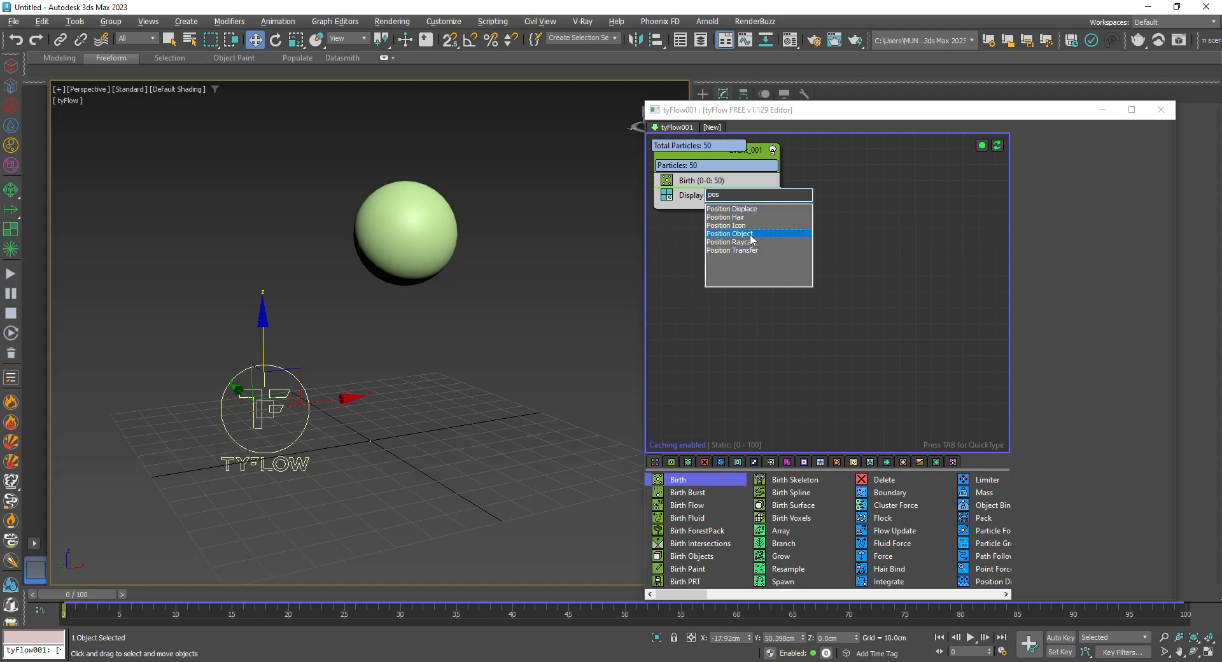
click(751, 235)
key(Tab)
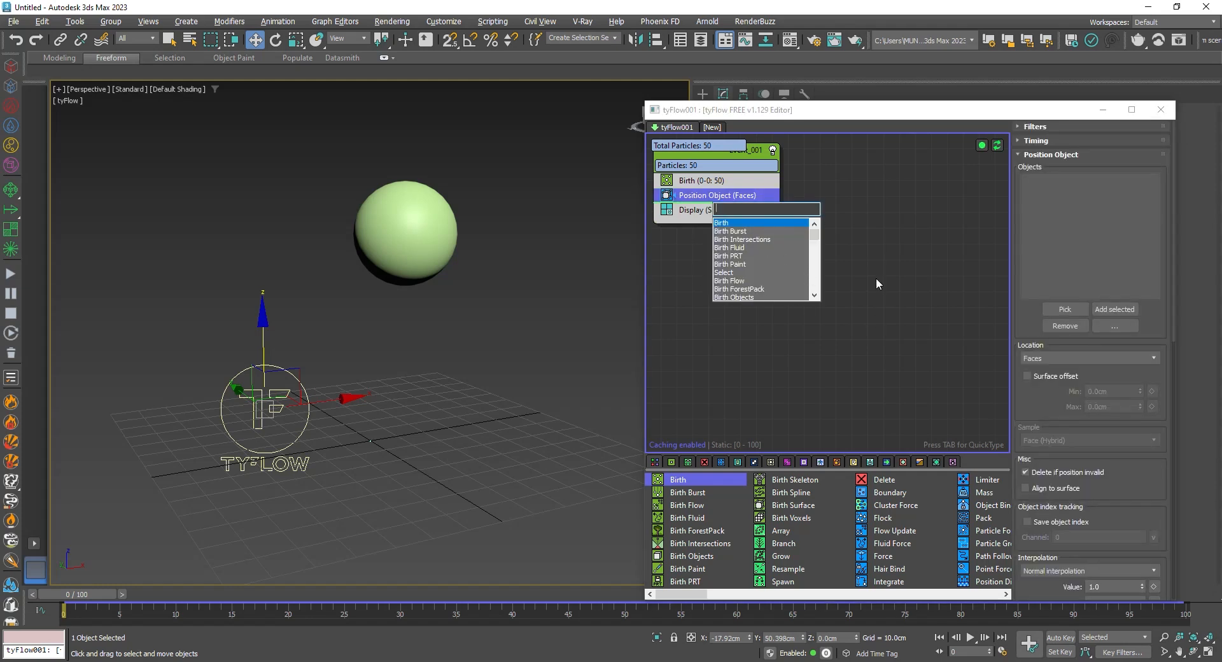
click(870, 251)
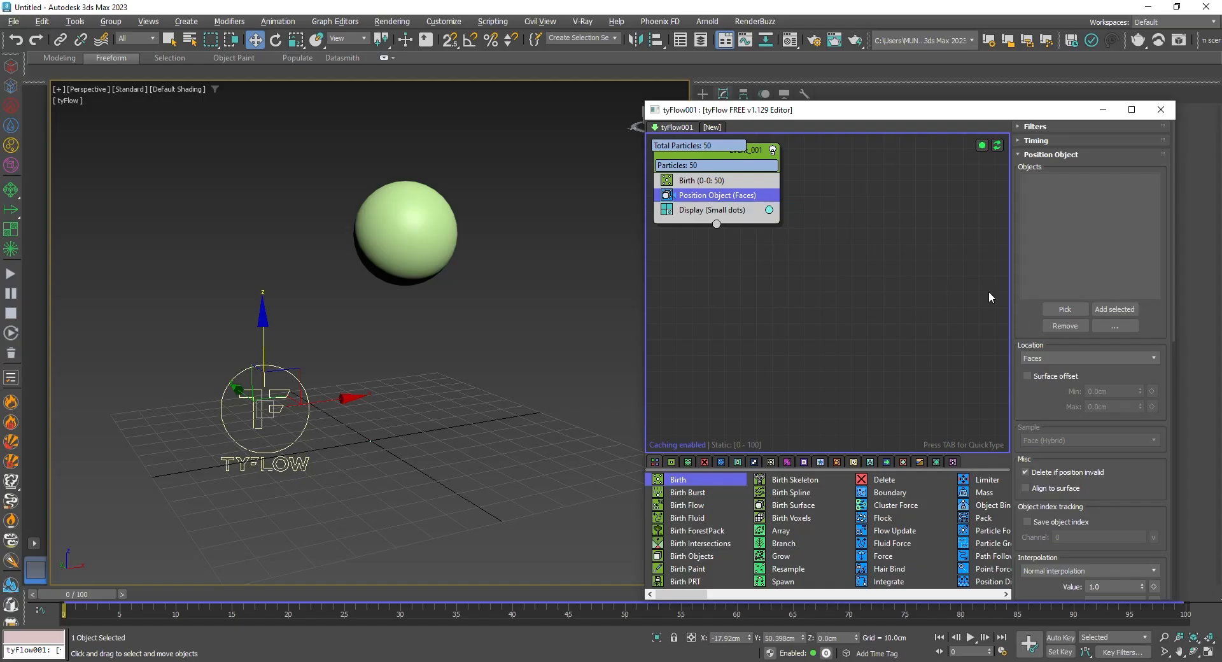
Step: Set the Position Object location to Selected faces and pick the sphere as its object
click(1086, 358)
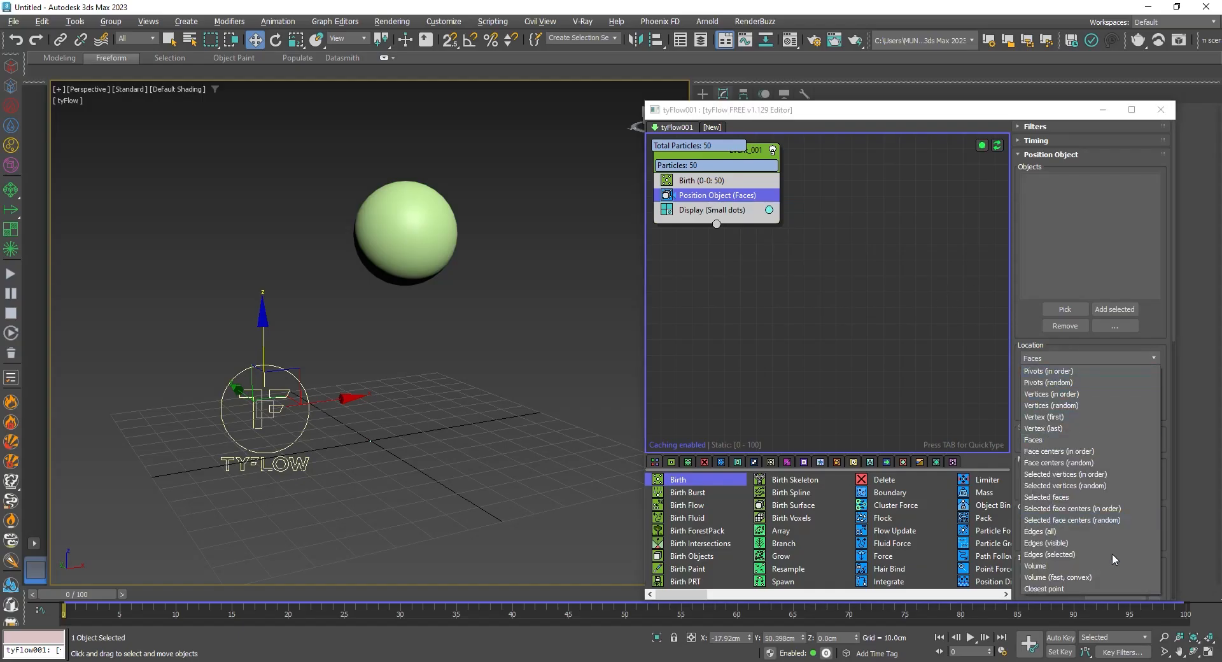
click(1092, 498)
click(1065, 309)
click(382, 271)
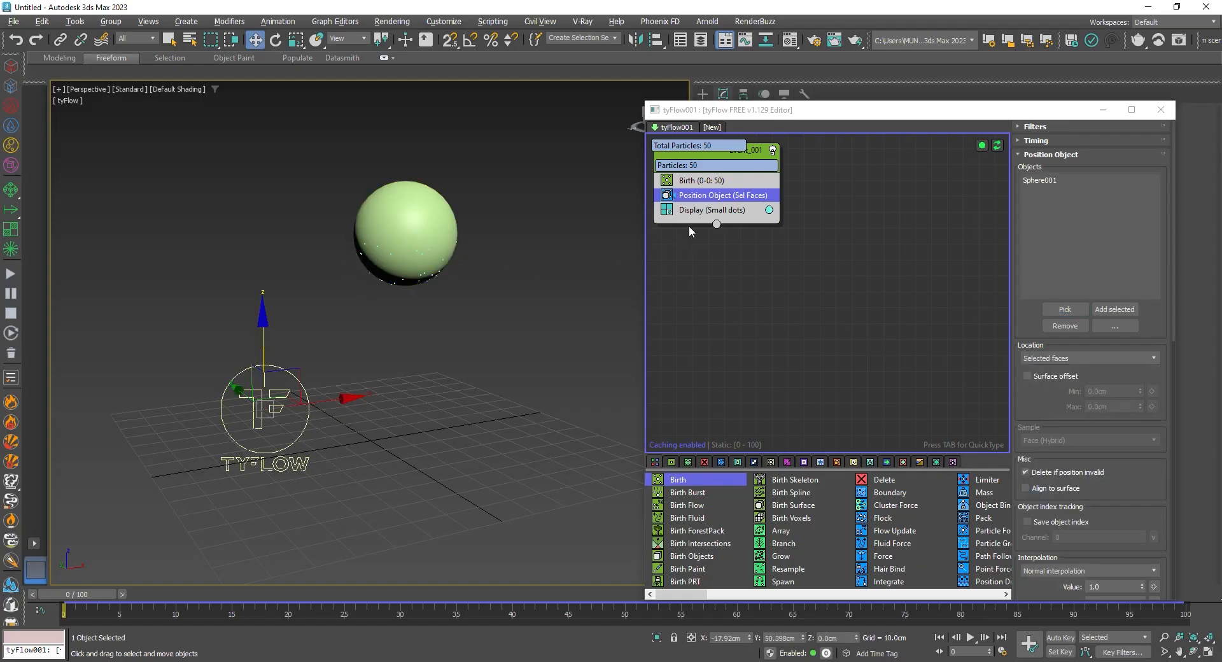
Step: Add a Spawn operator below Position Object and toggle it off and on to compare the particles
click(706, 211)
key(Tab)
text(sp)
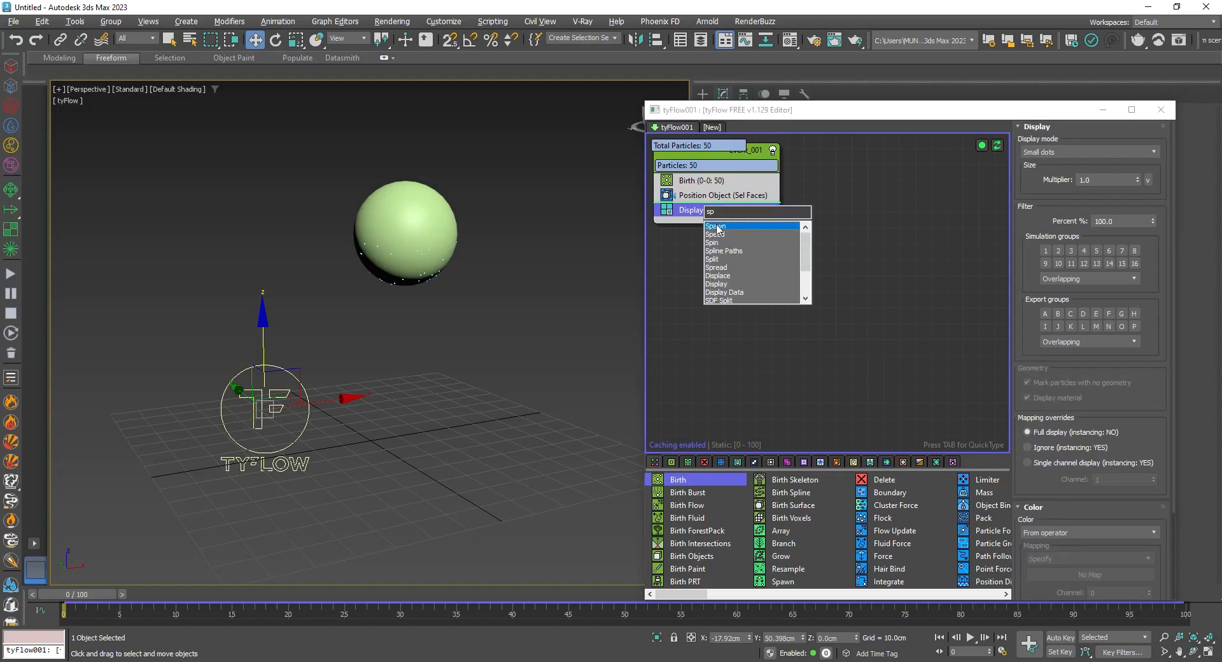
click(716, 227)
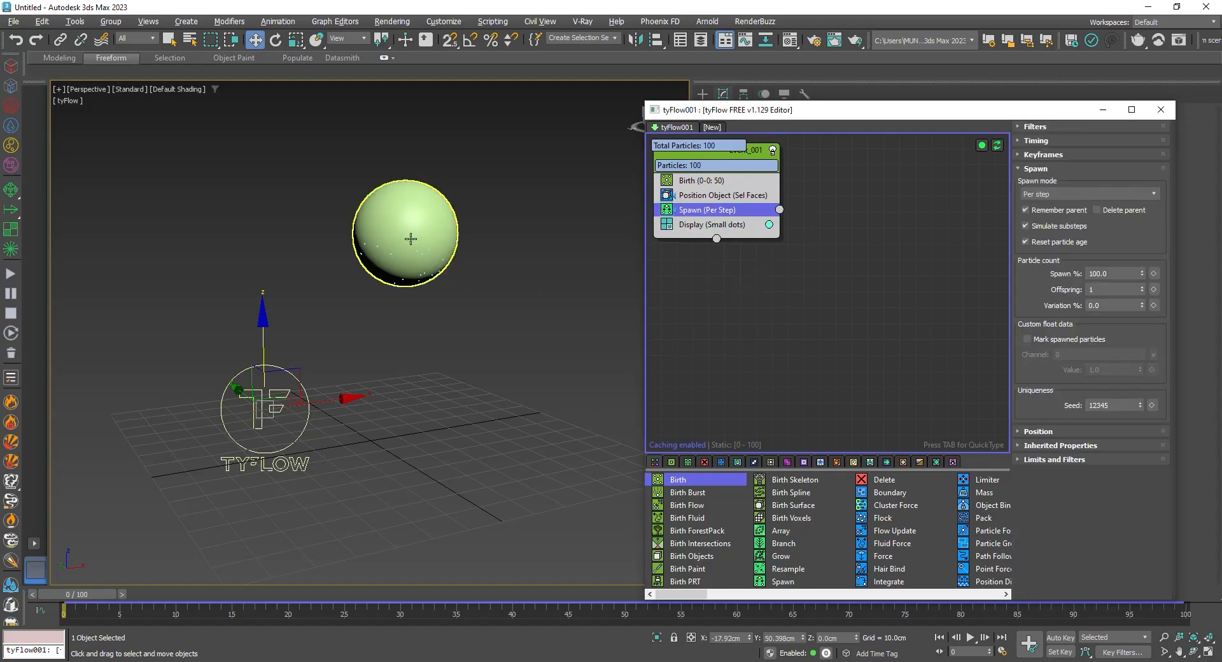
click(665, 209)
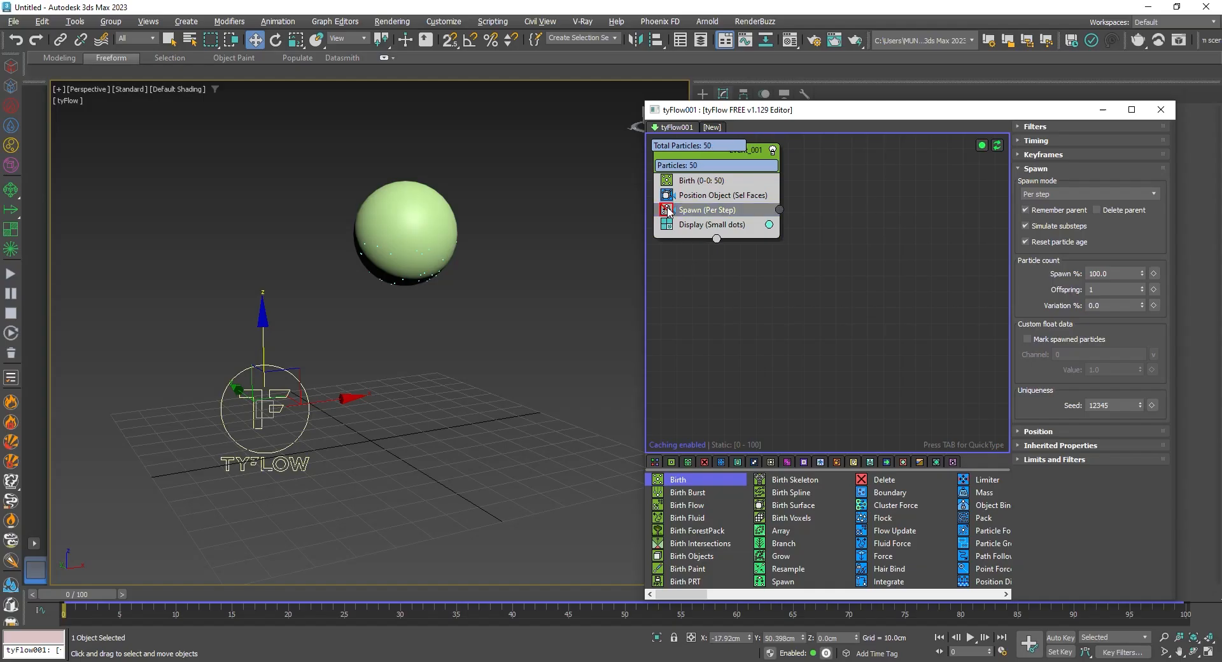
click(666, 209)
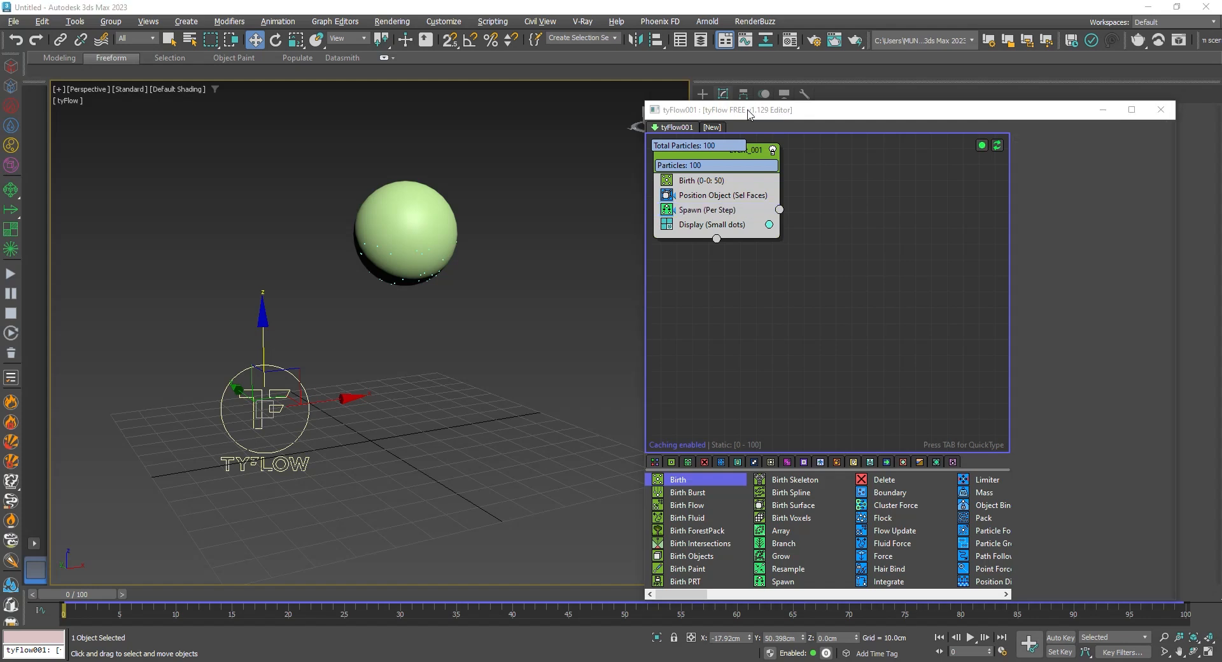
Step: Connect the Spawn output to a new second event
drag(776, 213, 813, 256)
click(846, 261)
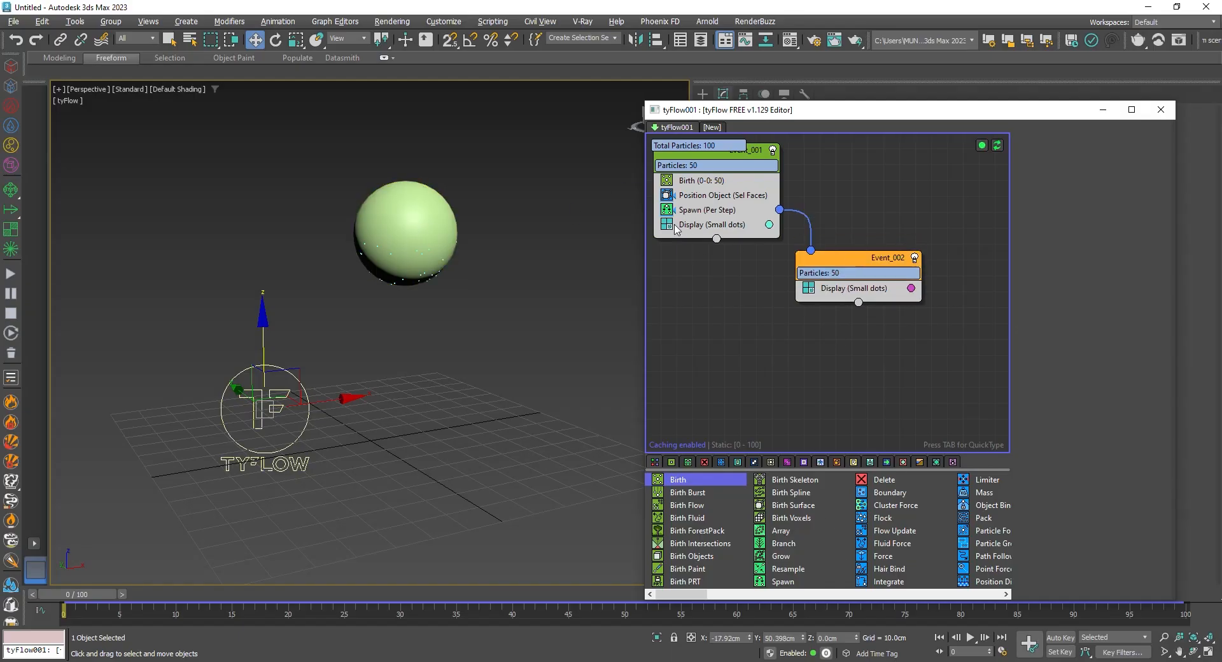
scroll(376, 242, up, 4)
scroll(376, 243, up, 2)
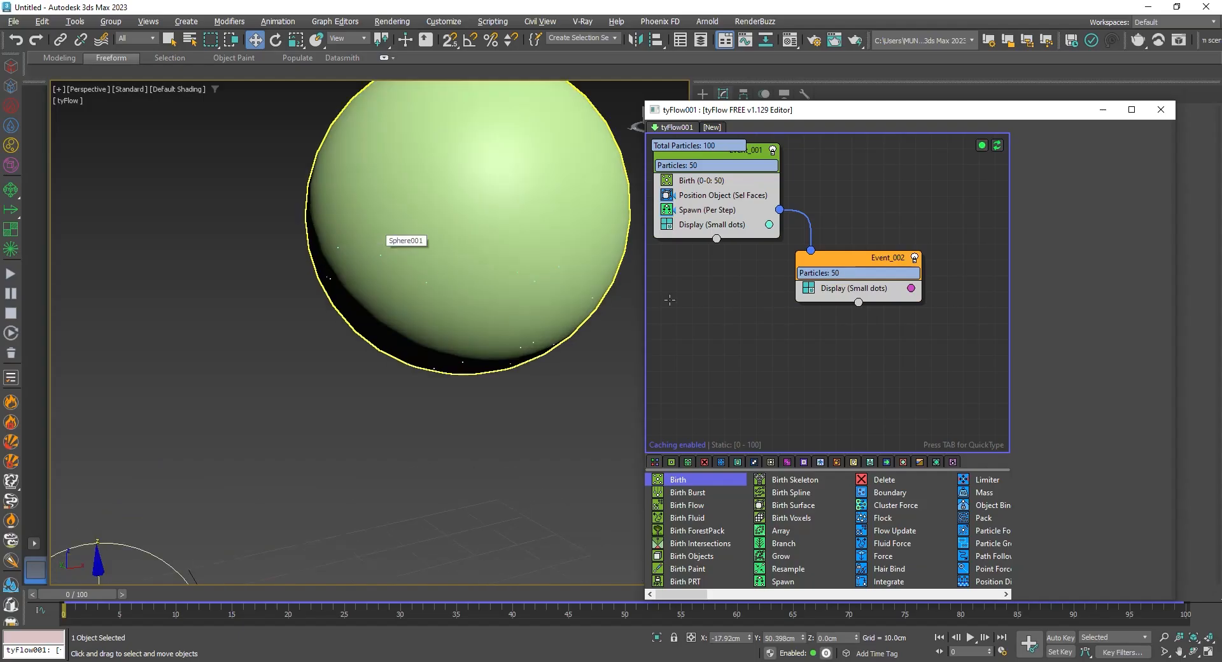
Step: Add a Spread operator above Display in the second event
click(824, 290)
key(Tab)
text(spread)
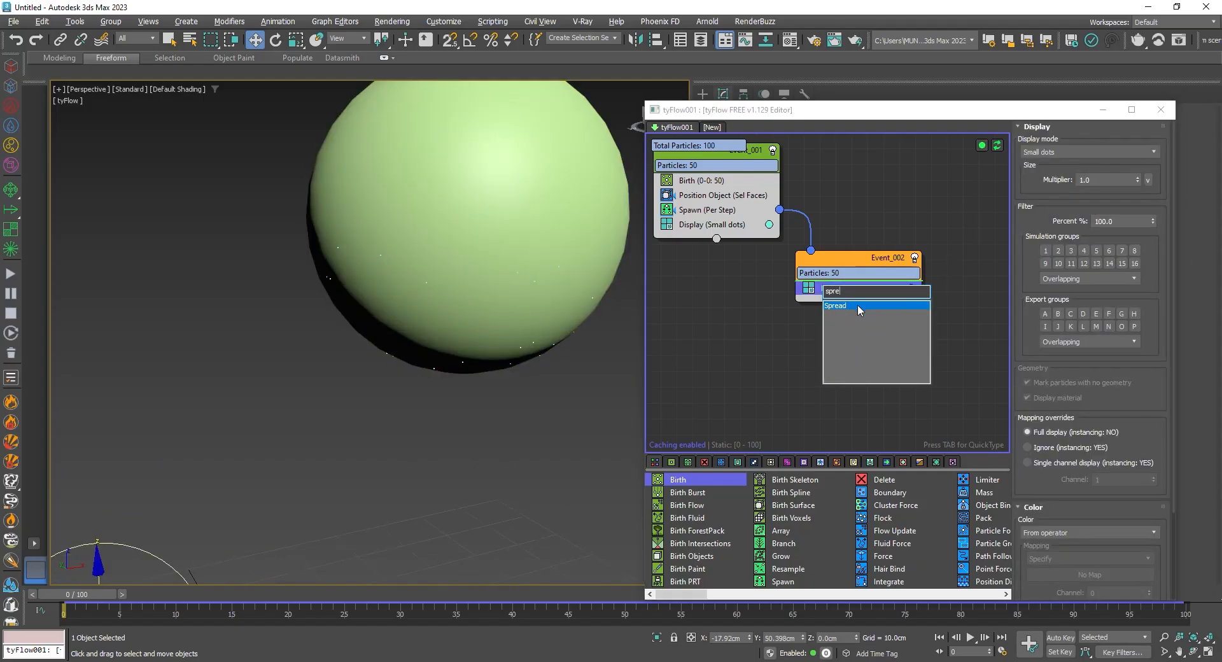
key(Return)
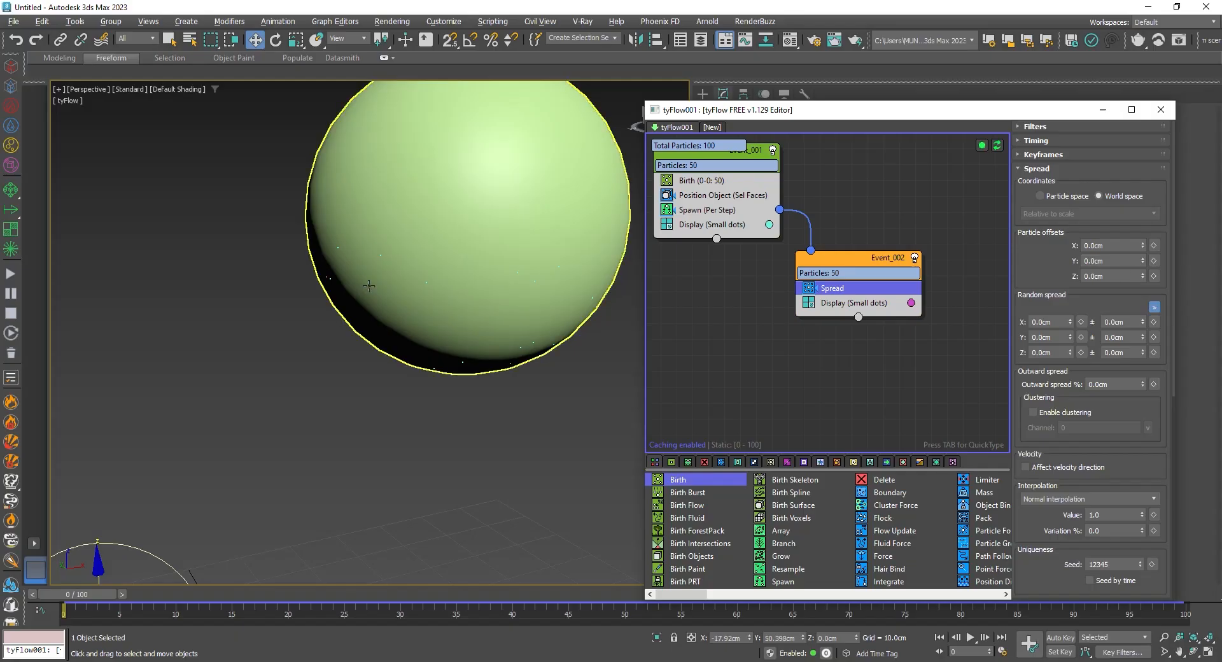
Step: Set the Spread operator's Z particle offset to -44.85 cm
scroll(401, 277, down, 5)
drag(232, 404, 271, 437)
key(ctrl+z)
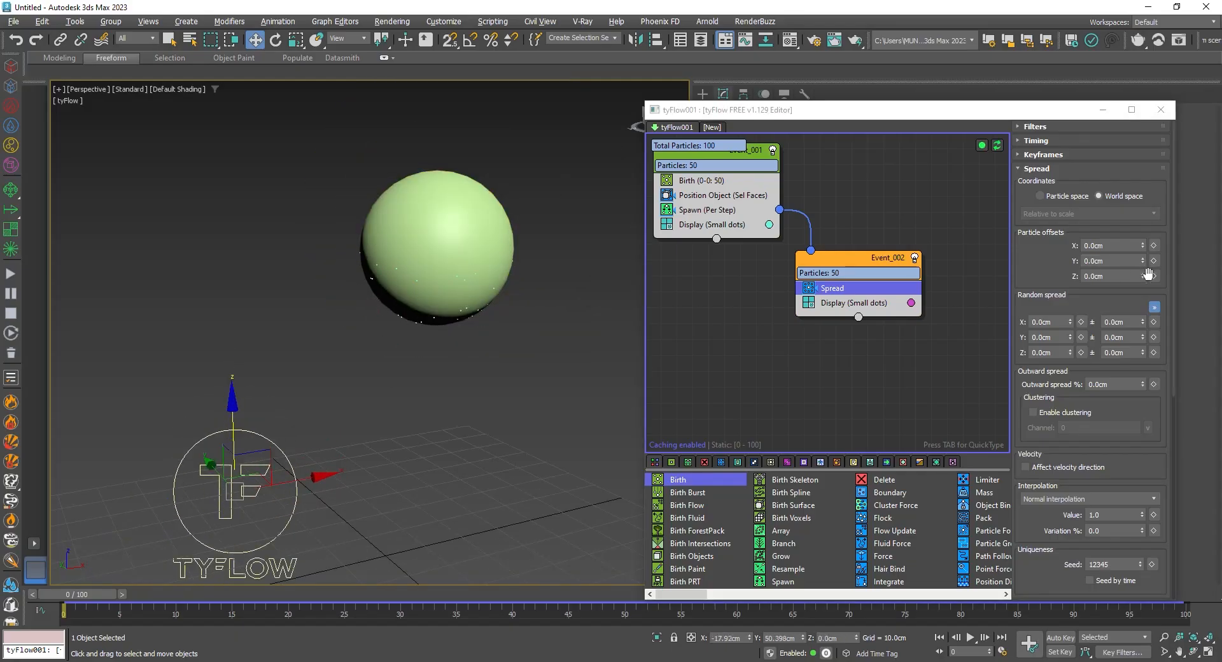
drag(1143, 275, 1140, 304)
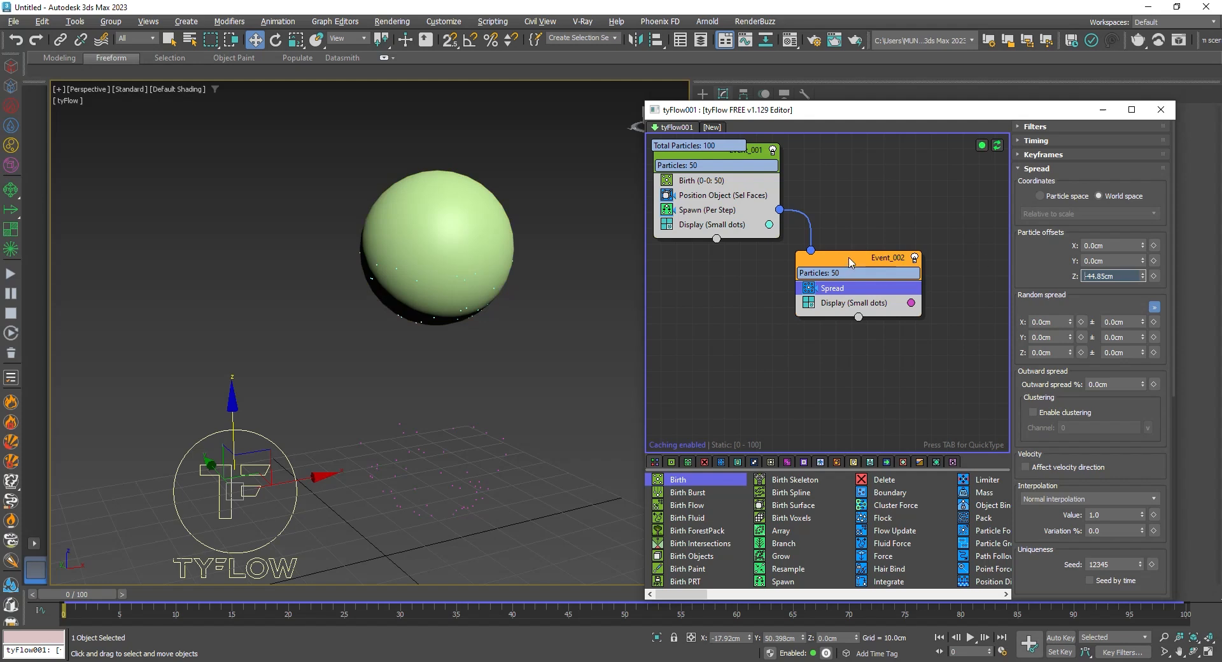
Step: Rearrange the two events in the graph so the second sits well below and apart from the first
drag(850, 258, 883, 268)
mouse_move(749, 154)
mouse_down()
mouse_move(743, 196)
mouse_move(756, 161)
mouse_move(772, 173)
mouse_move(772, 160)
mouse_move(739, 168)
mouse_up()
drag(920, 288, 910, 322)
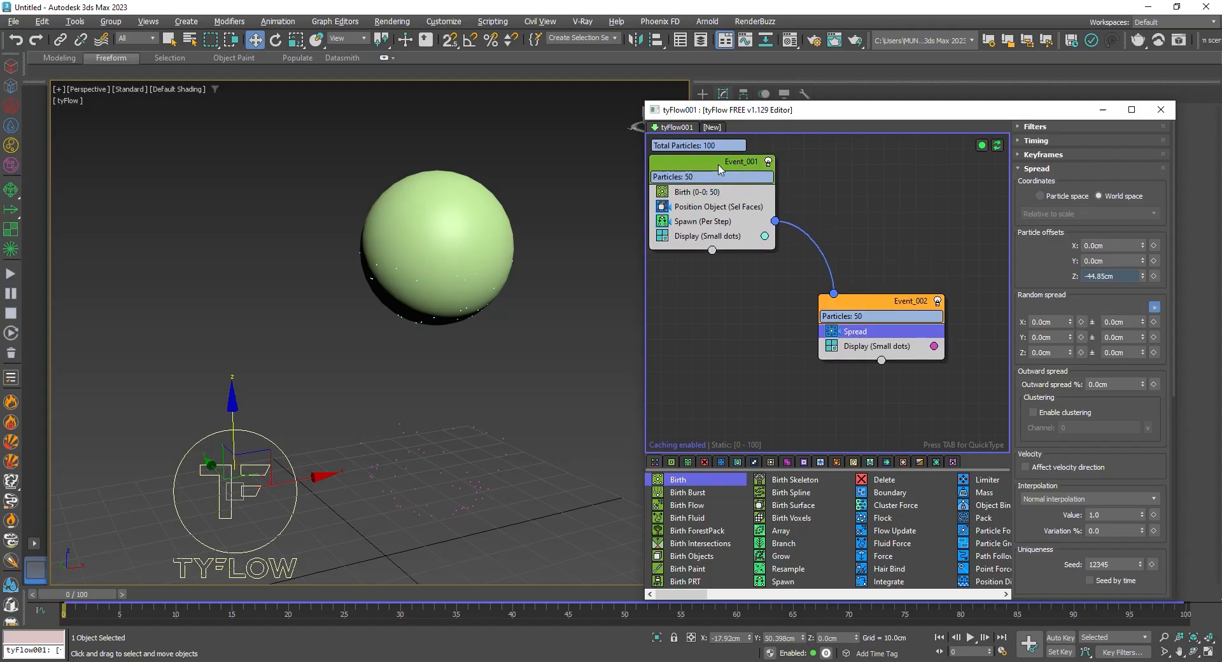
drag(723, 169, 731, 166)
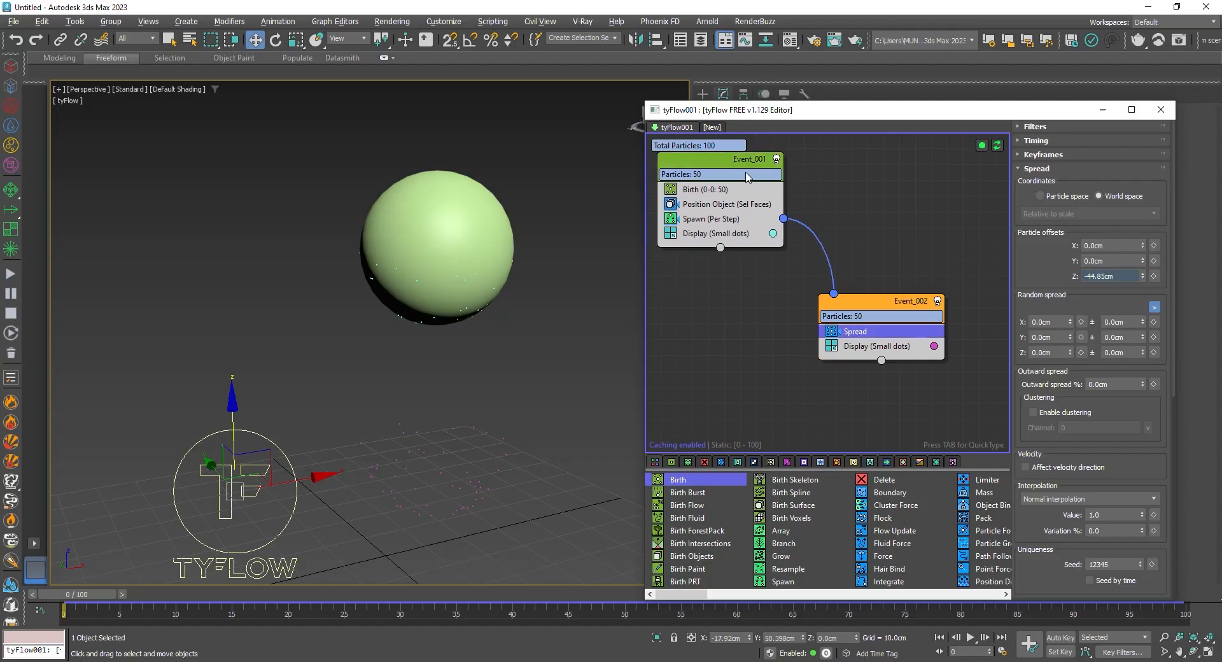
drag(892, 308, 901, 310)
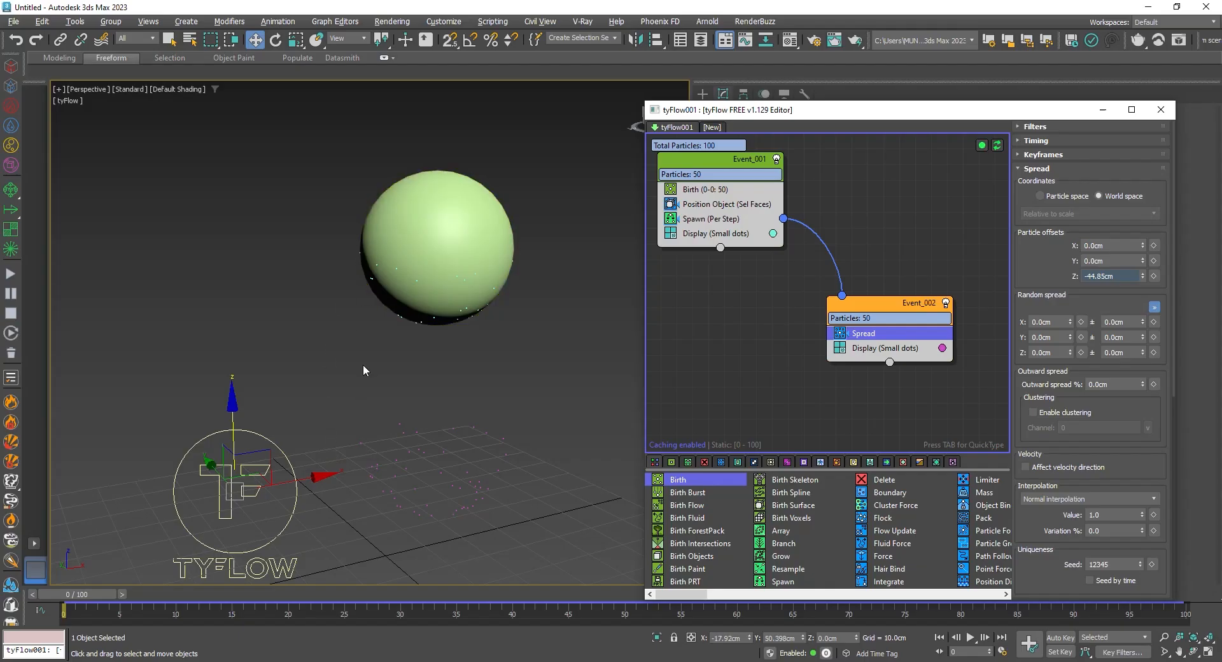
Step: Add a Resample operator below Spread, resampling Parent/children instead of Siblings, and toggle it off and on to compare
drag(786, 569, 876, 349)
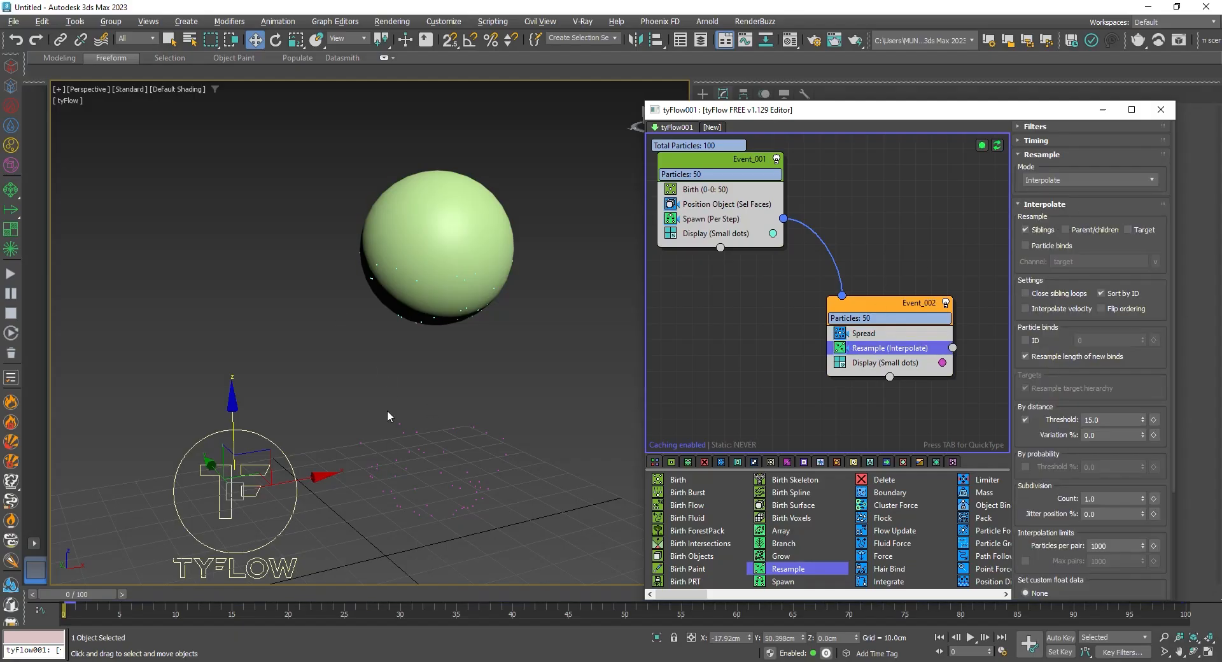
click(1067, 231)
click(1025, 231)
click(839, 348)
click(839, 349)
Step: Move the second event closer to the first and raise the Resample subdivision count
drag(917, 321, 873, 260)
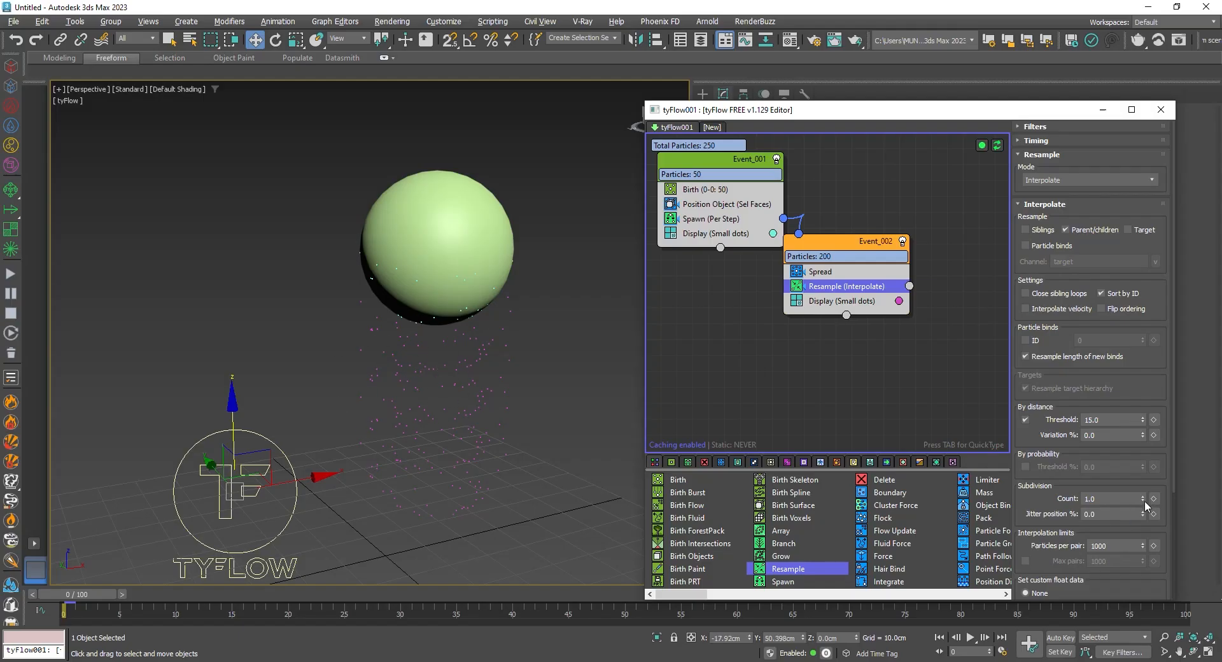
drag(1144, 498, 1141, 410)
drag(1148, 356, 1144, 315)
drag(870, 244, 866, 254)
Step: Add a Particle Bind operator above Display in the second event and turn on Show bindings
click(843, 311)
key(Tab)
text(part)
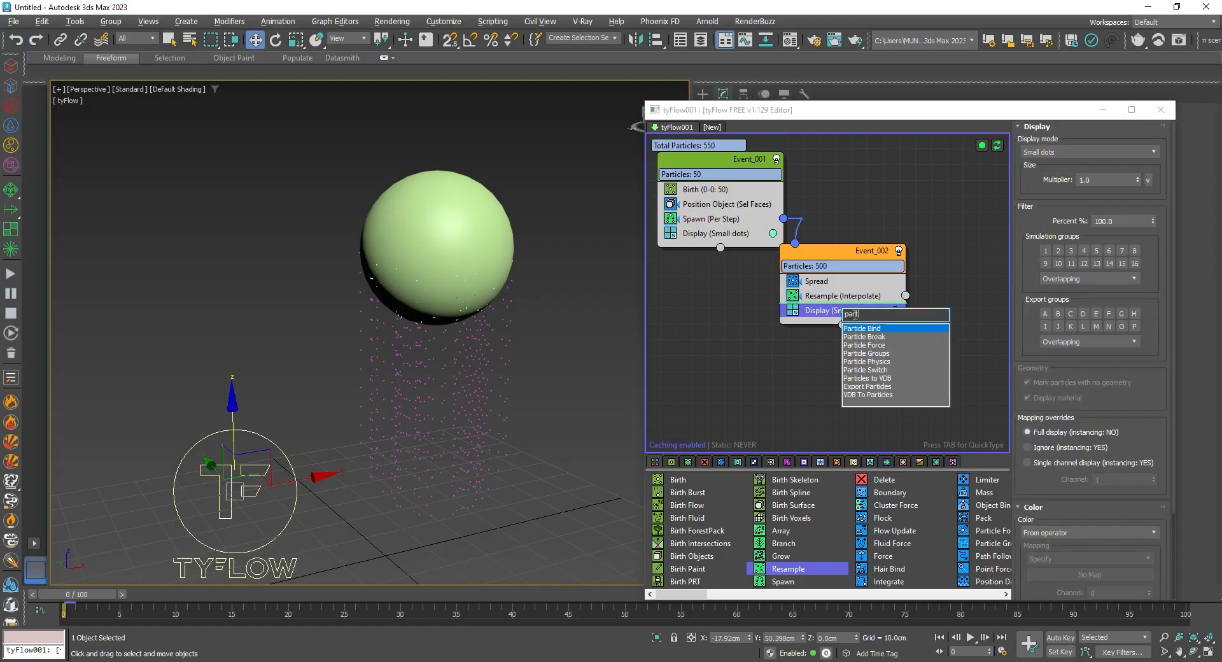
key(Return)
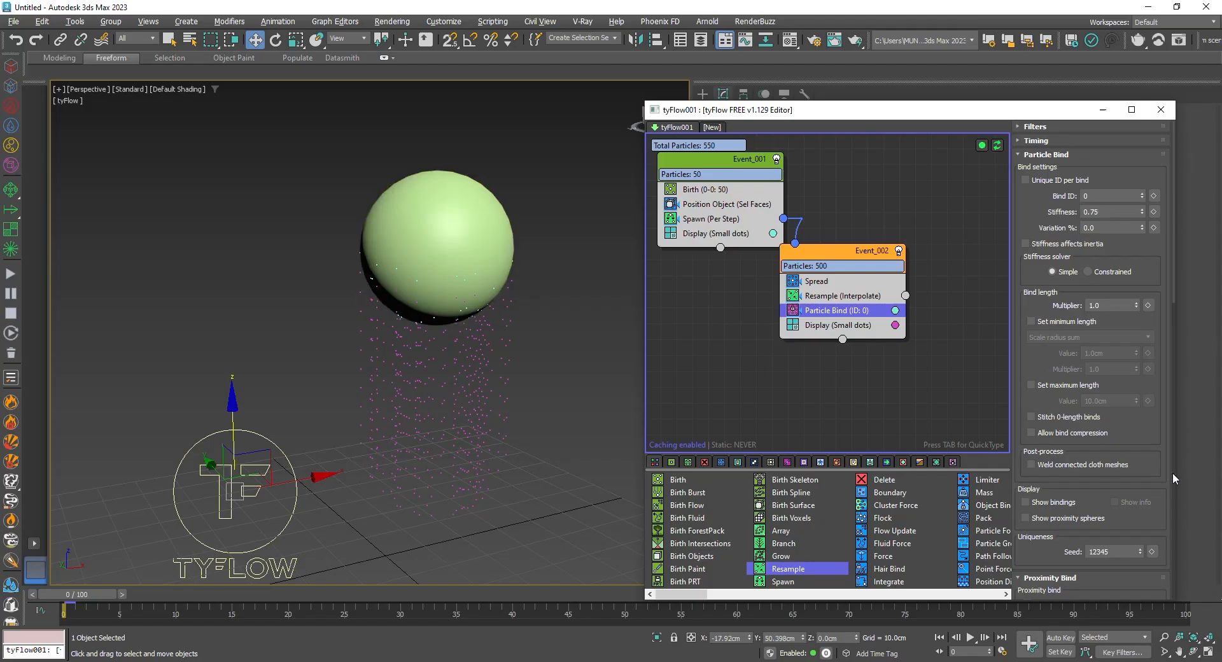
scroll(1087, 491, down, 1)
click(1025, 492)
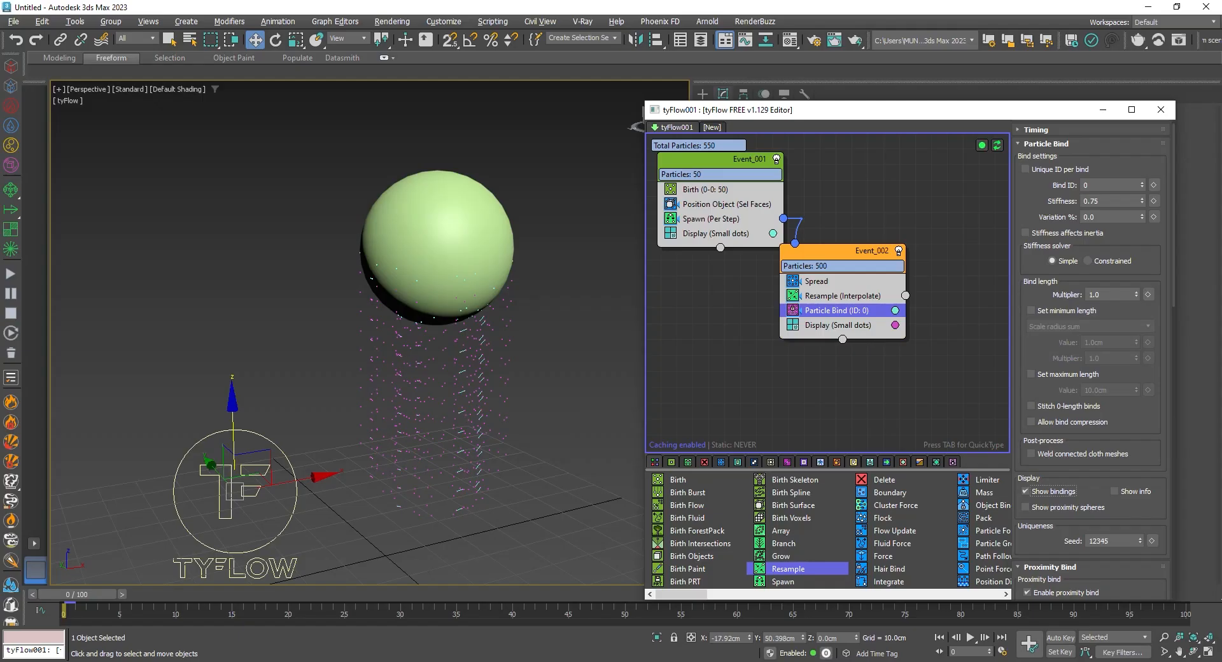
Step: Turn off Particle Bind's proximity bind and enable Bind to siblings in its Family Bind settings
scroll(1143, 440, down, 5)
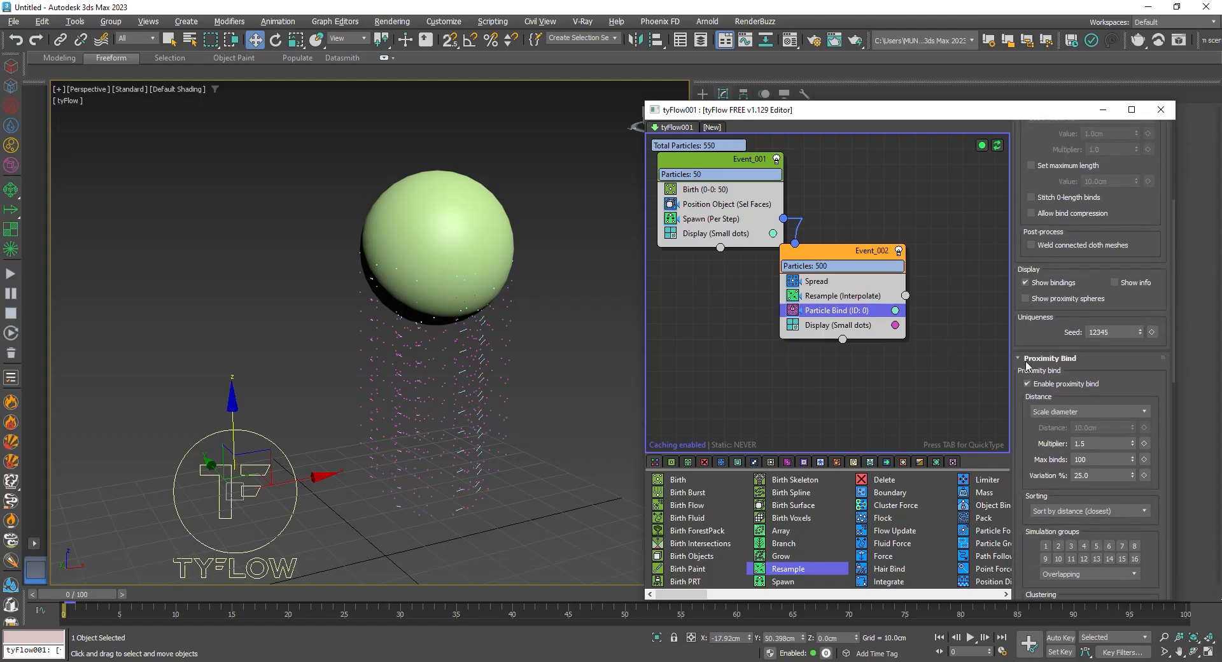
click(1058, 360)
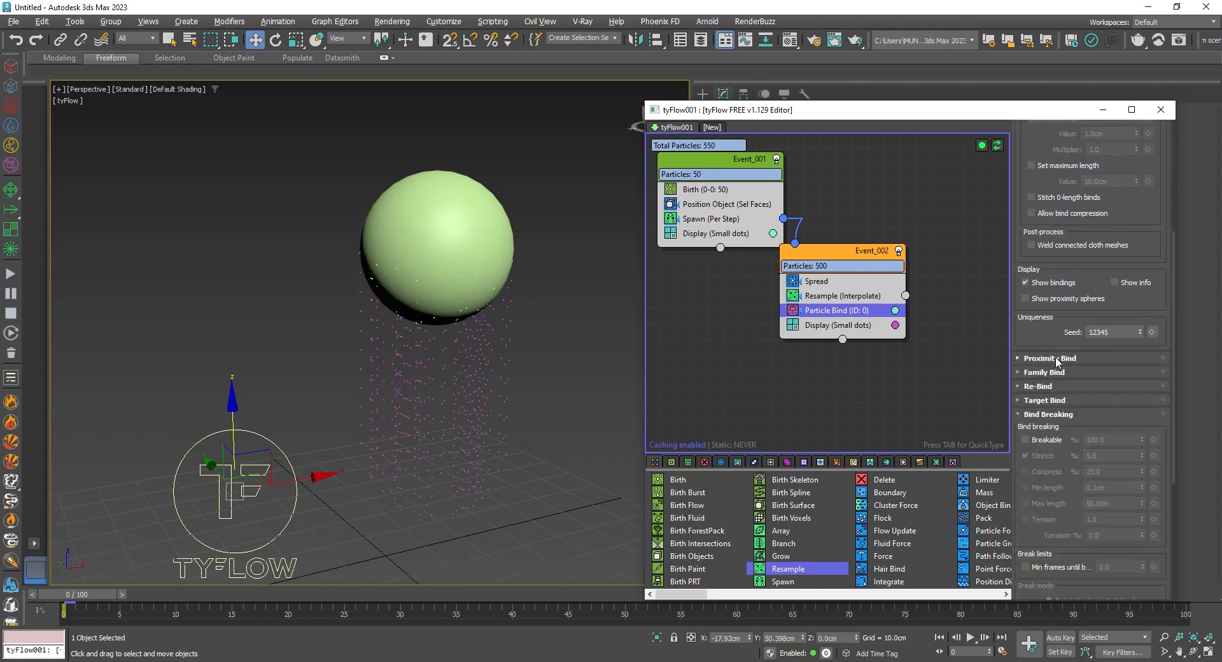
click(1061, 374)
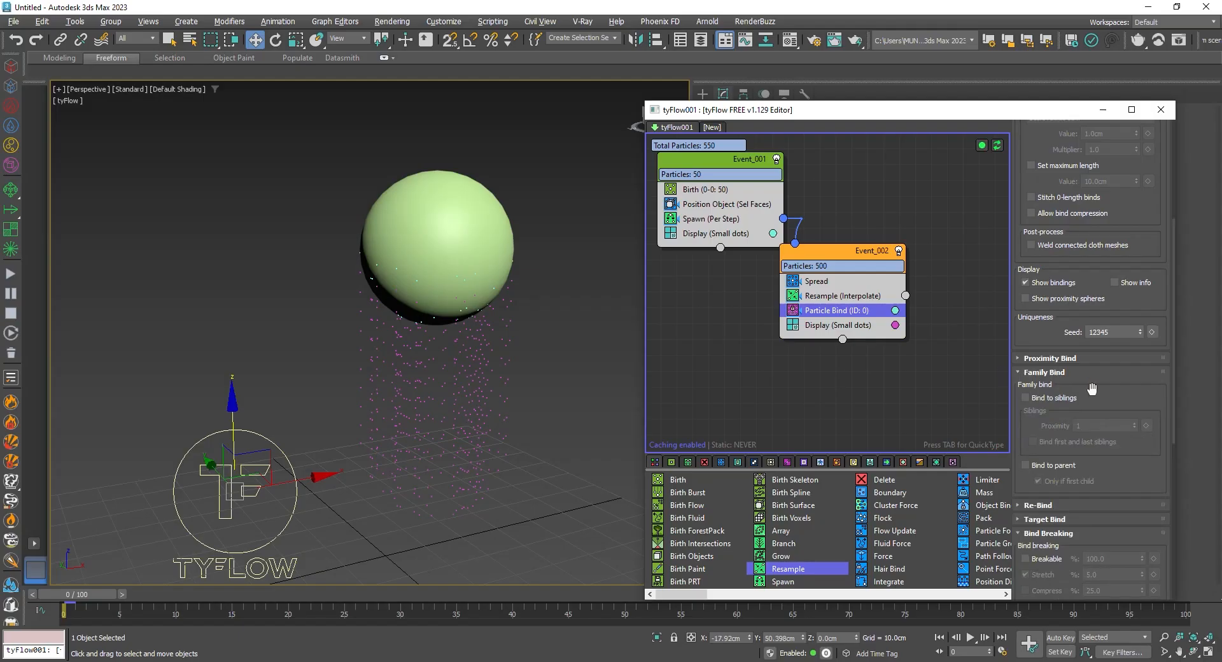
scroll(1082, 382, down, 1)
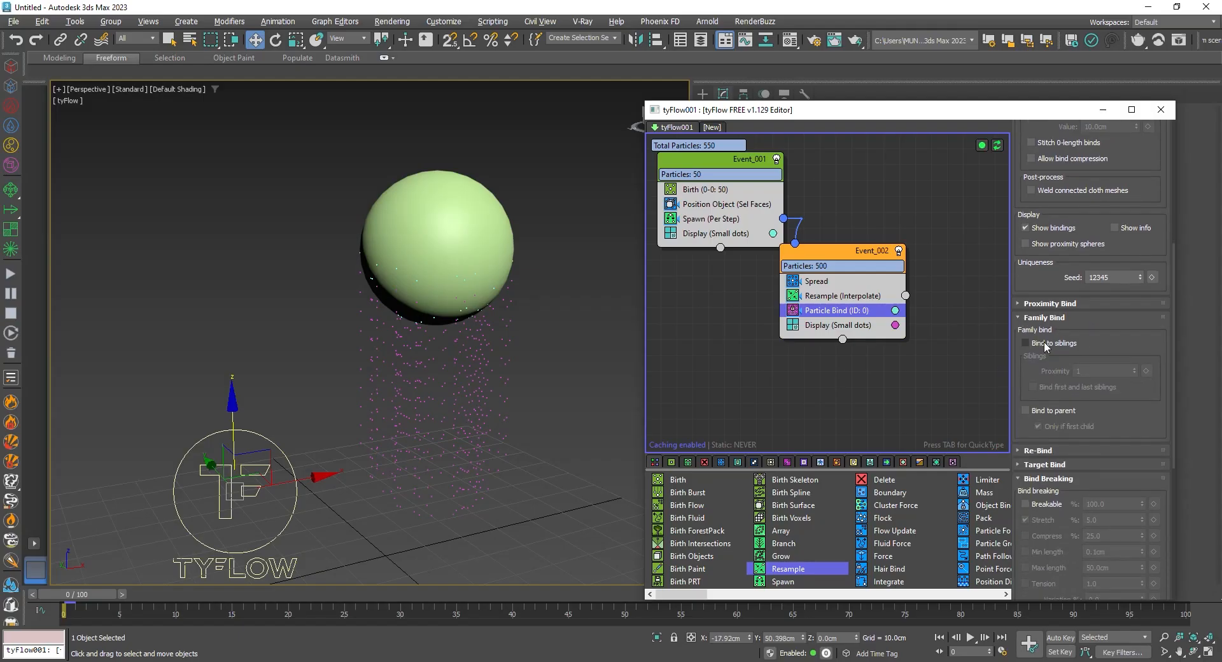
click(1044, 347)
middle_drag(362, 328, 369, 349)
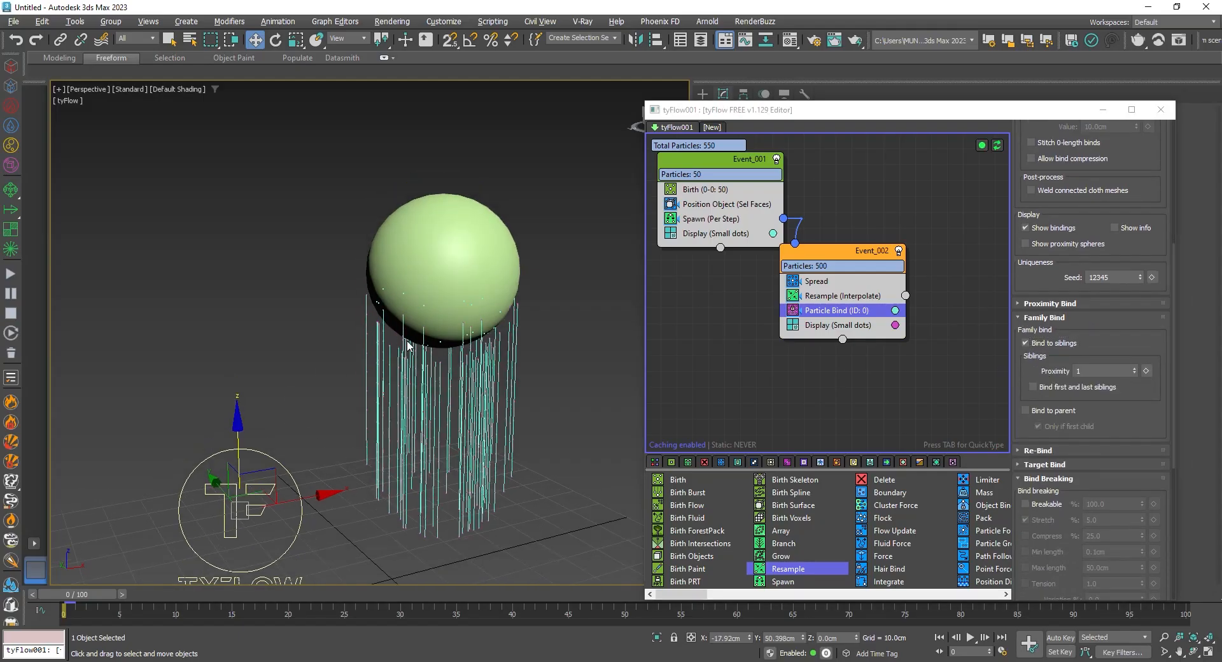
scroll(426, 367, up, 3)
middle_drag(431, 372, 399, 340)
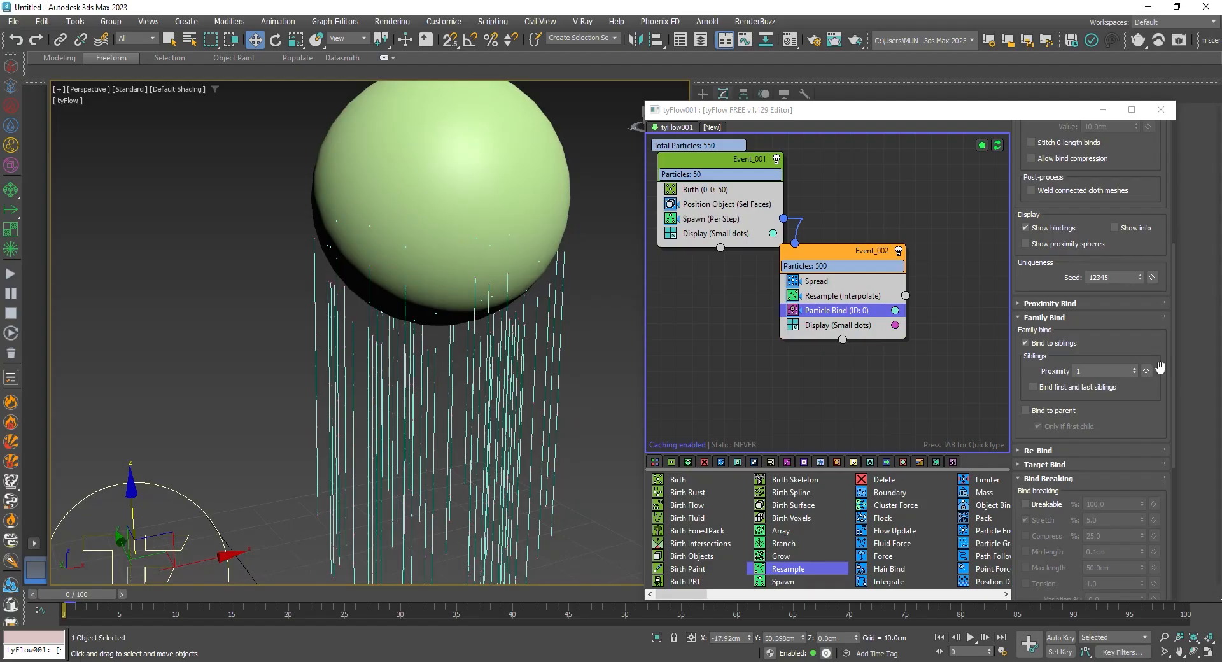
Step: Enable Bind to parent in the Family Bind settings and check the strands at the sphere's surface
click(1025, 410)
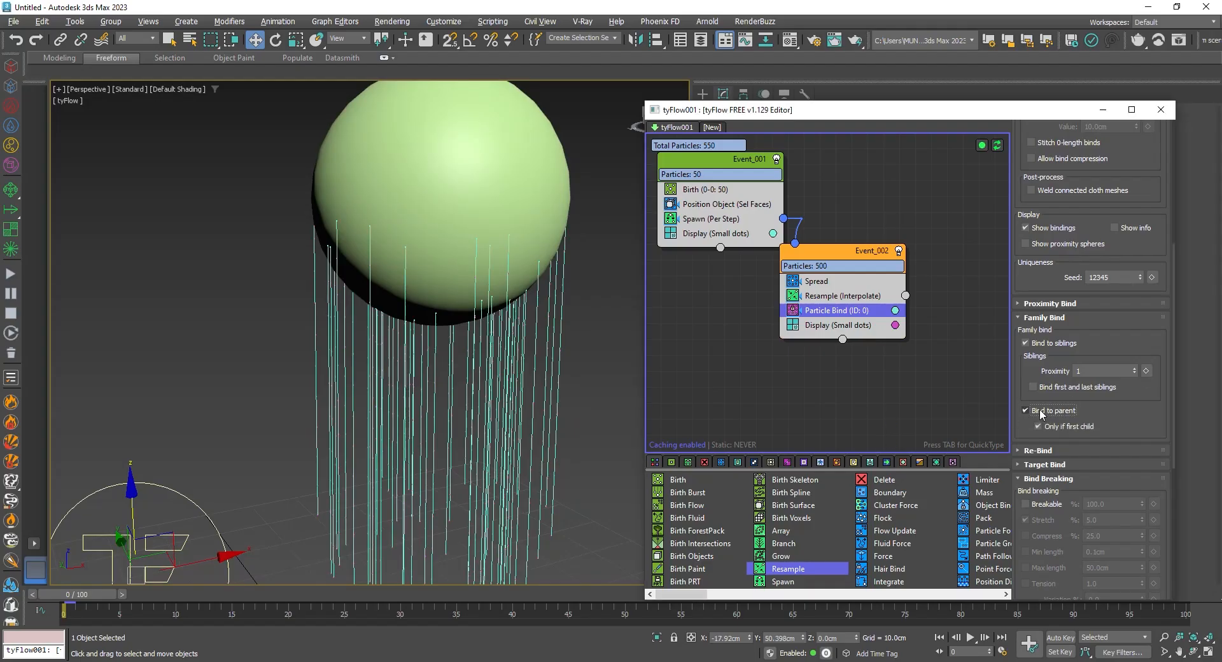
click(346, 213)
scroll(347, 222, down, 4)
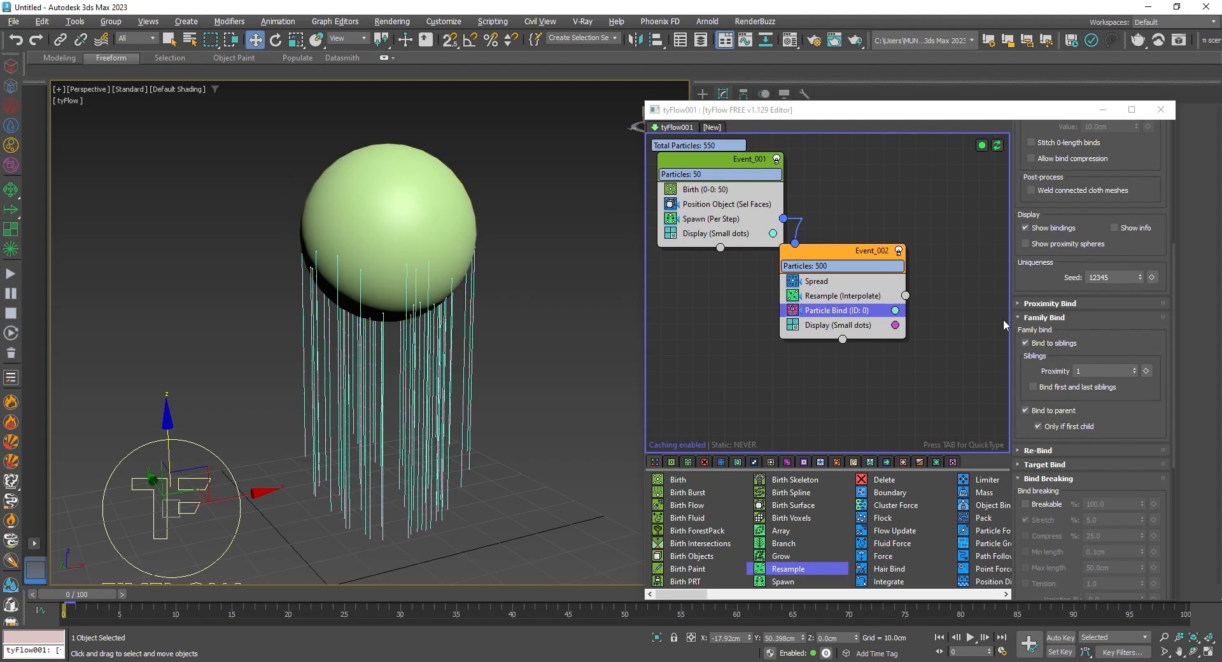
Step: Add an Object Bind operator to the second event, assign the sphere to it, and pull the operator out into its own event
click(854, 324)
key(Tab)
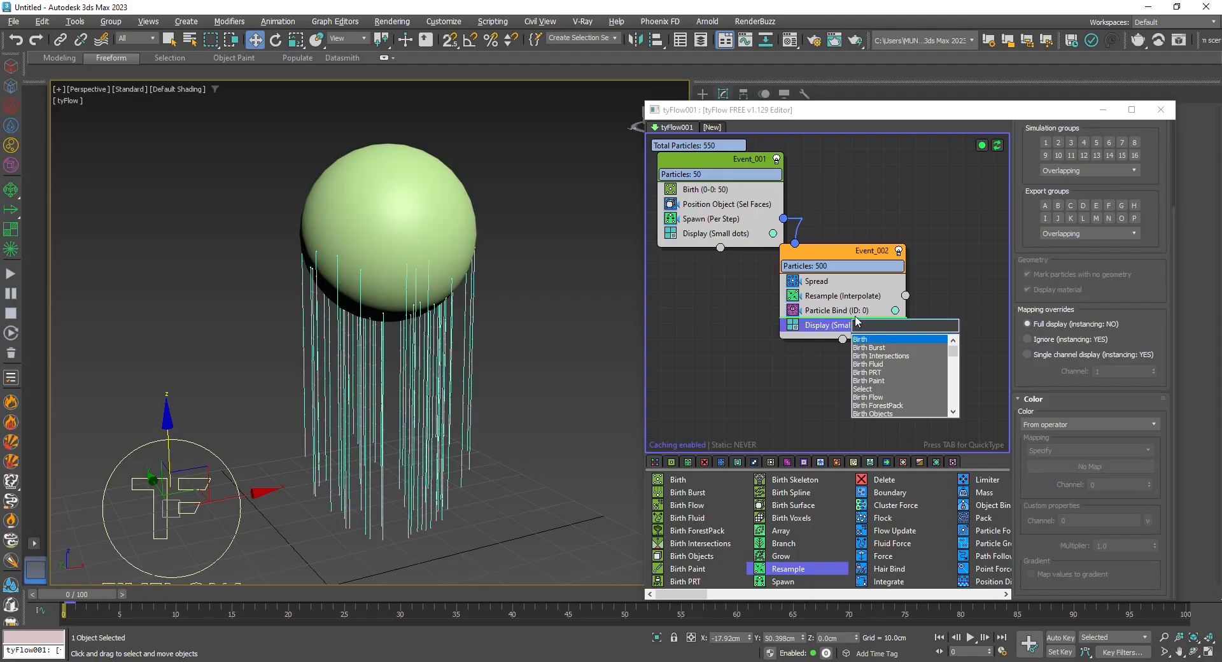
text(obj)
key(Return)
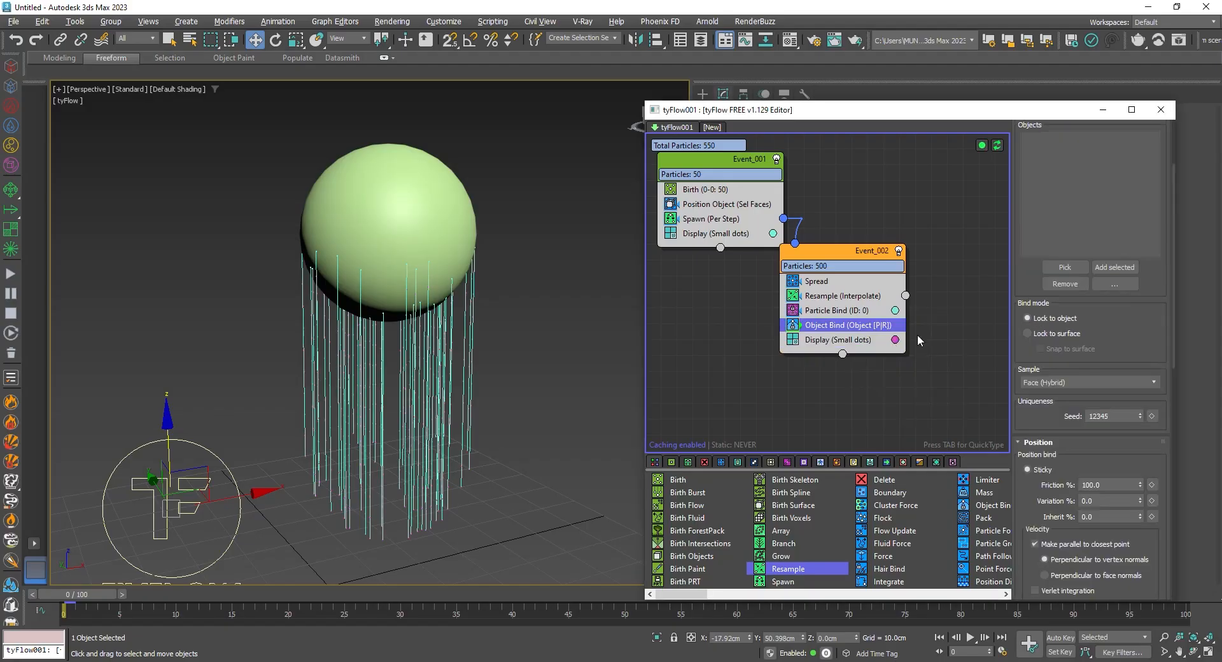
click(352, 212)
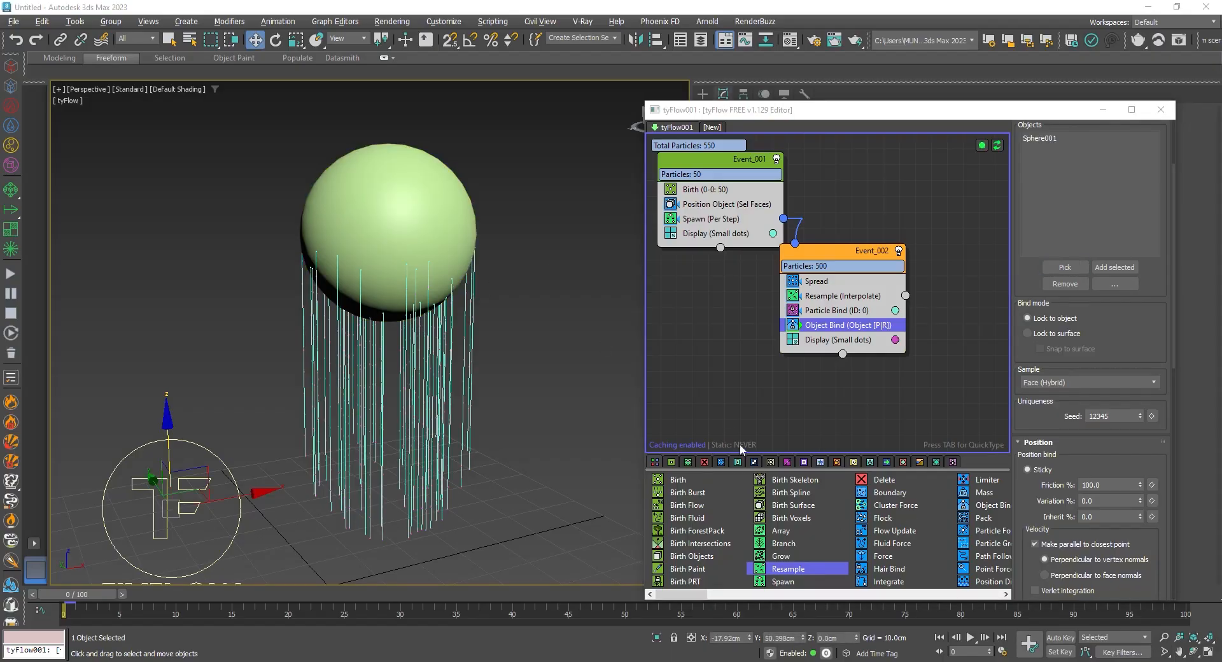
drag(833, 327, 789, 390)
key(Tab)
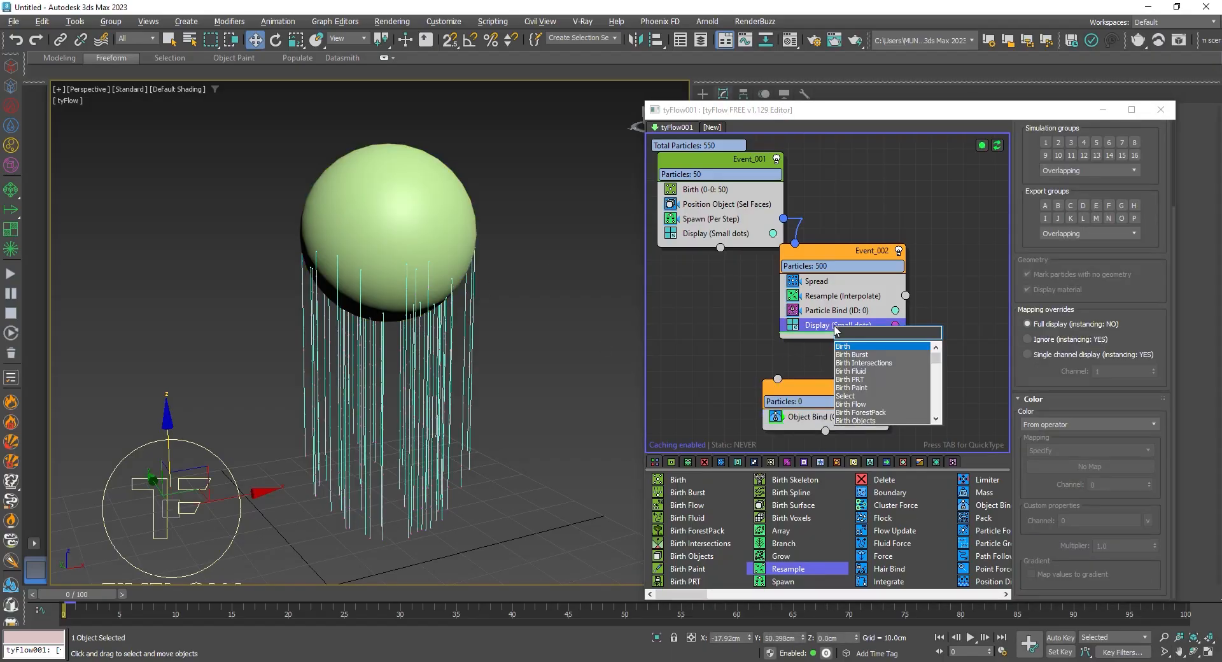
text(sur)
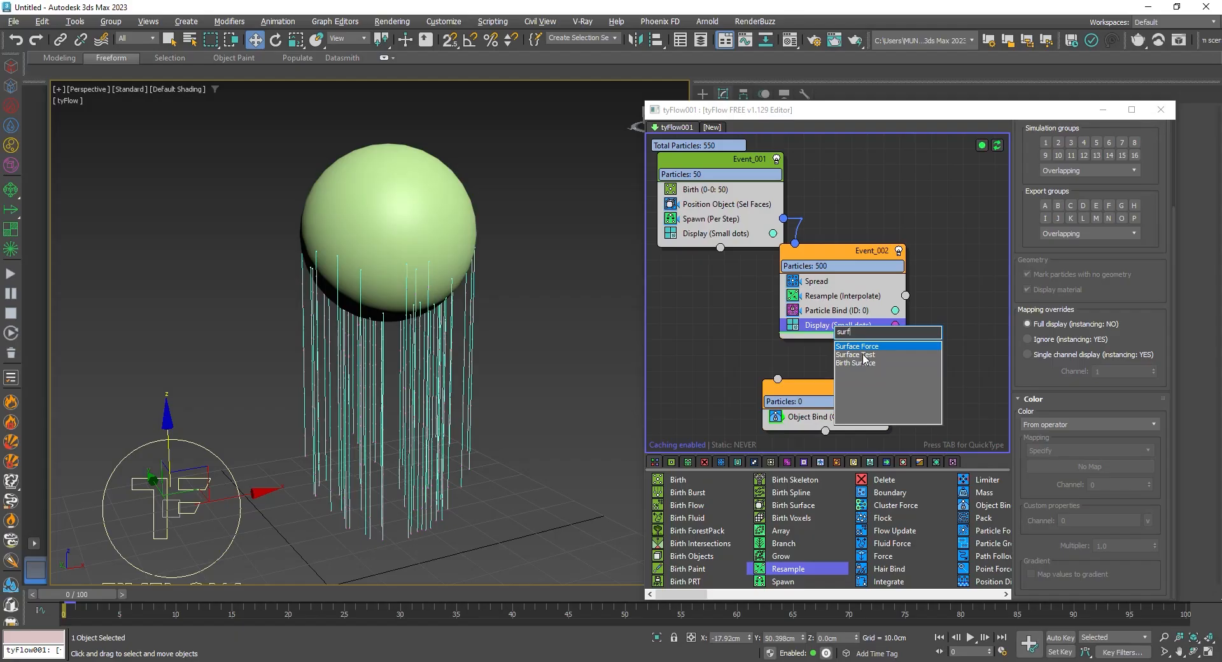
text(f)
click(864, 360)
click(1065, 198)
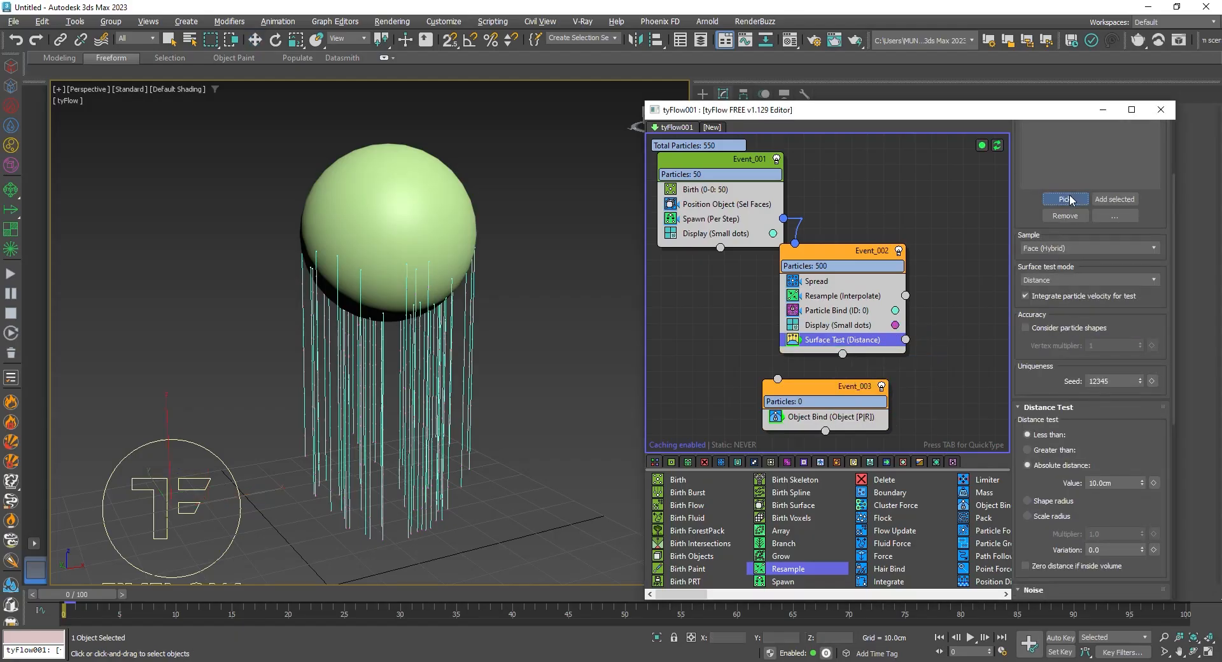
click(356, 210)
key(w)
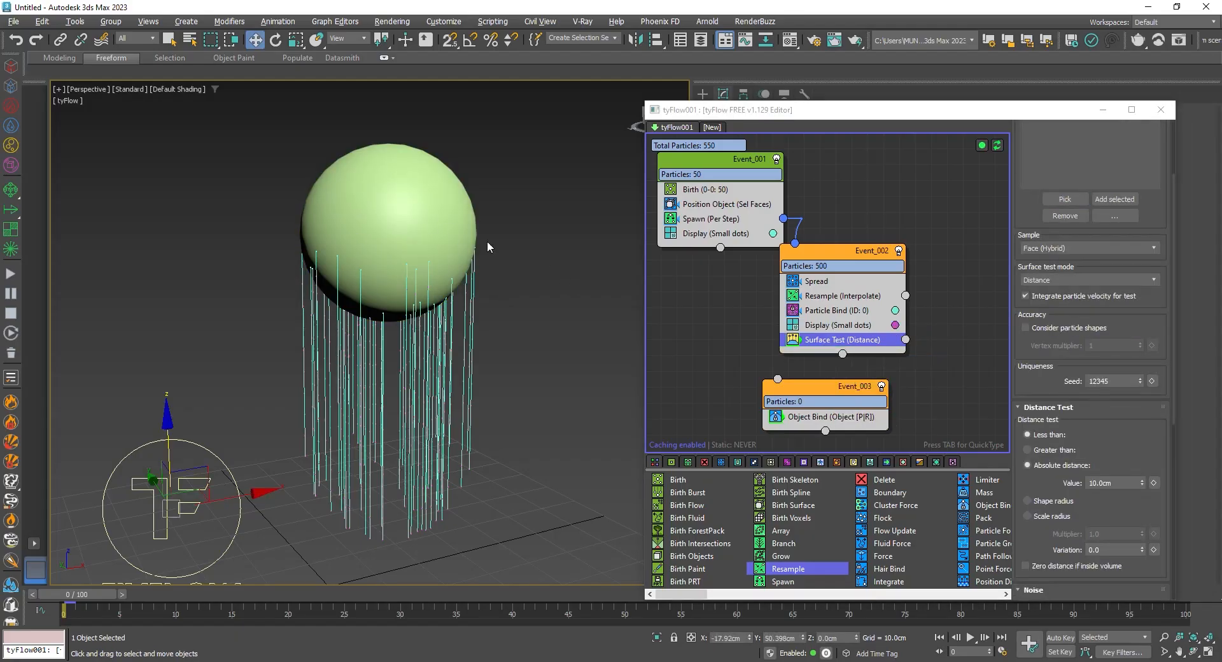
middle_drag(491, 246, 452, 263)
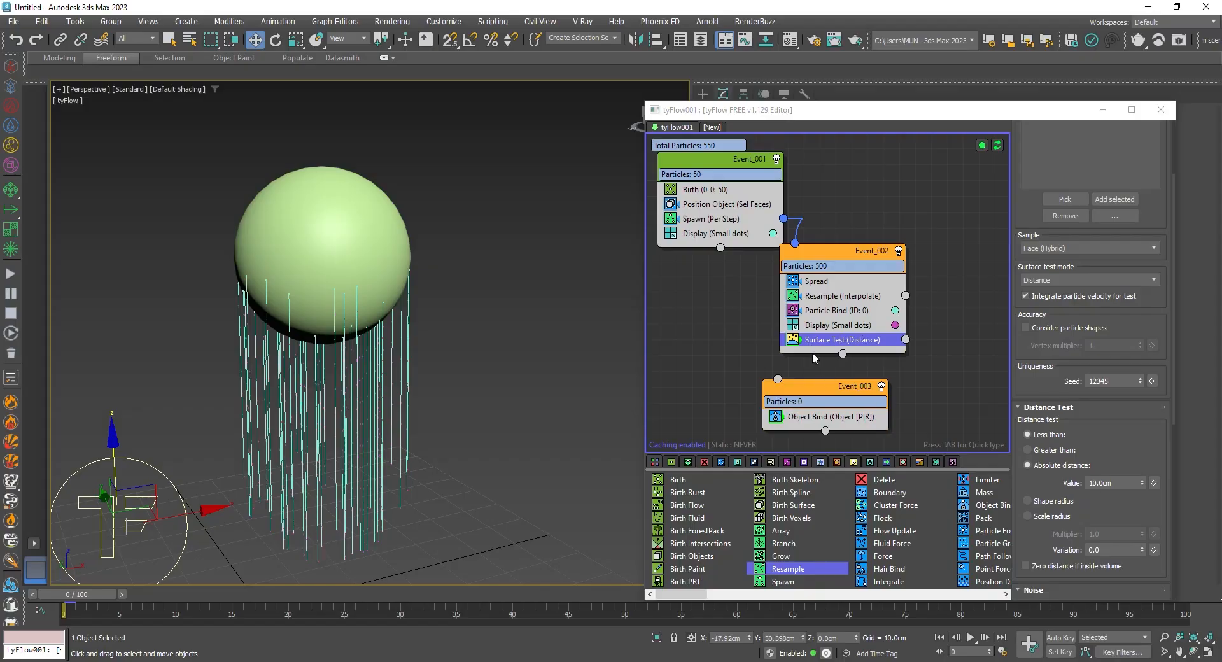
drag(821, 340, 698, 421)
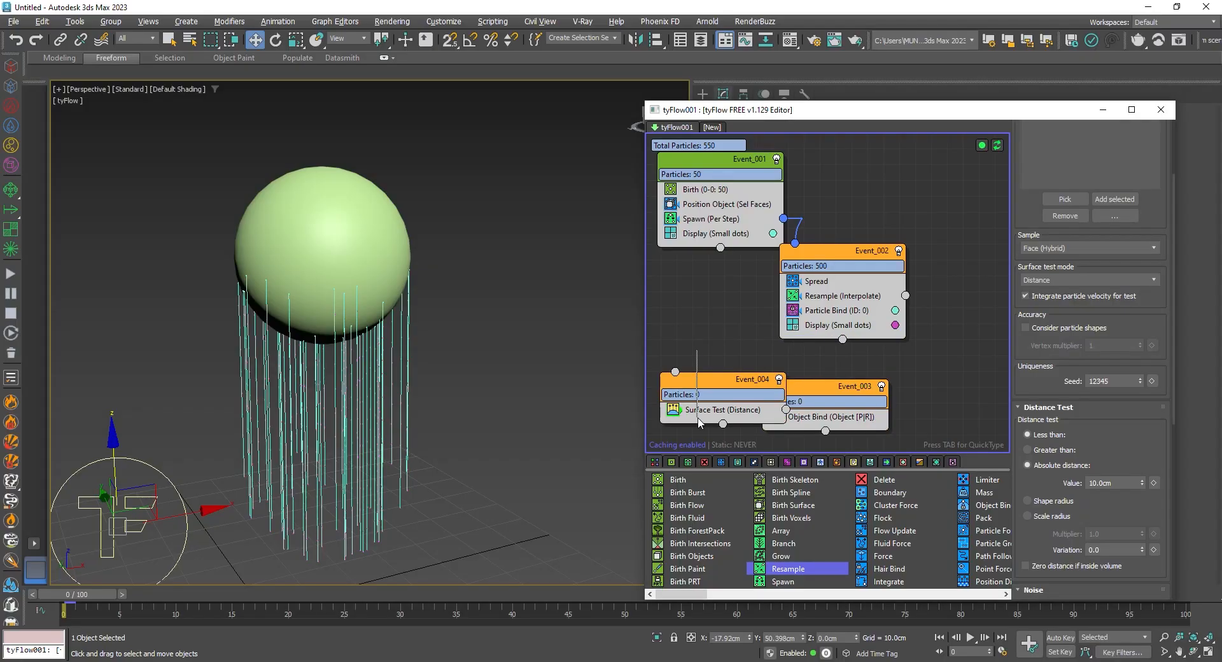
key(Delete)
Step: Move Object Bind into the first event between Spawn and Display, delete the leftover third event, and separate the two remaining events
drag(825, 420, 732, 234)
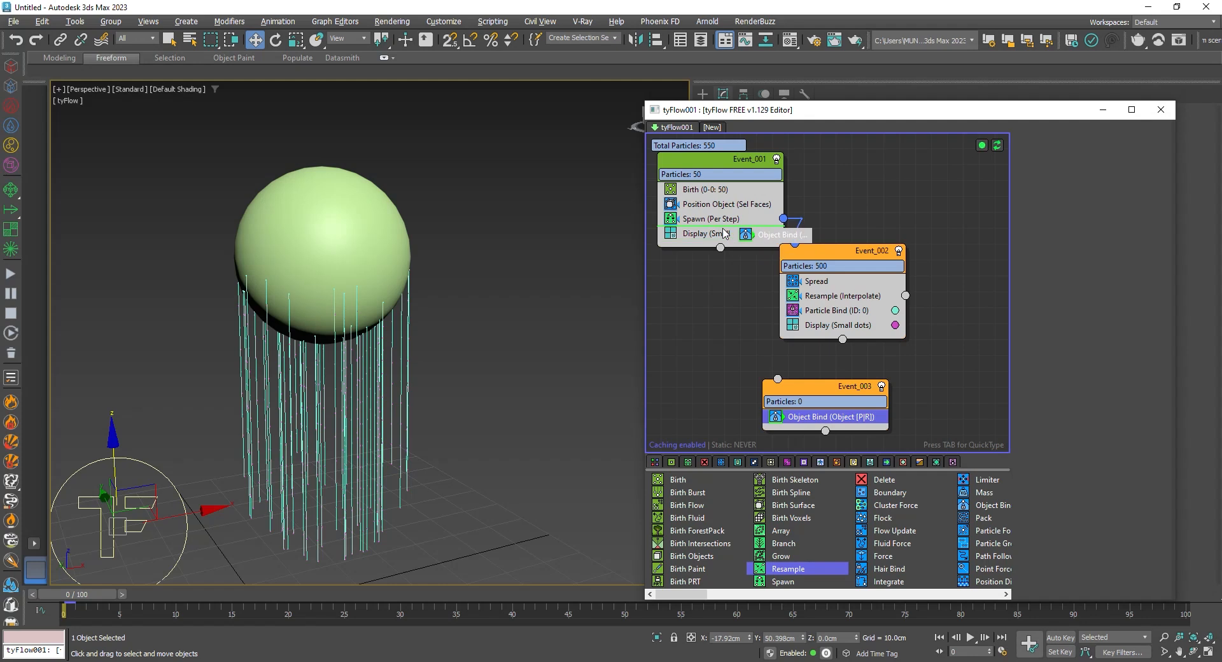
click(796, 386)
key(Delete)
drag(821, 251, 877, 215)
click(723, 236)
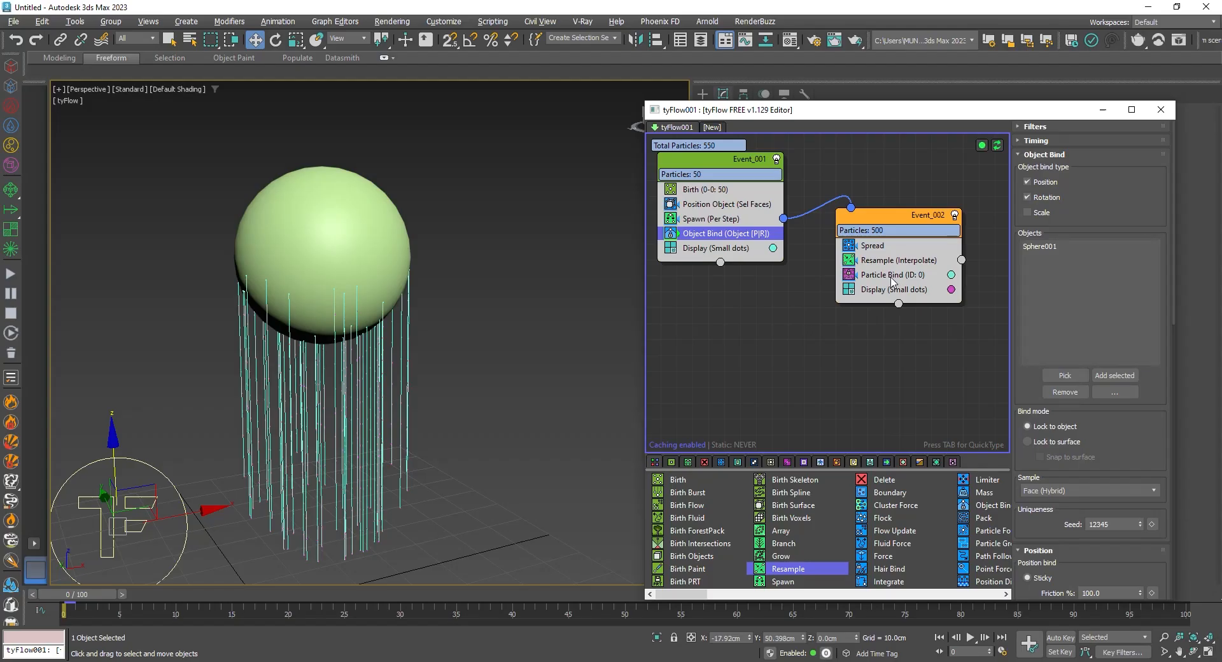
Step: Add a Force operator below Particle Bind with built-in gravity strength -0.1 cm and scrub the timeline to frame 13
middle_drag(949, 276, 914, 294)
click(852, 294)
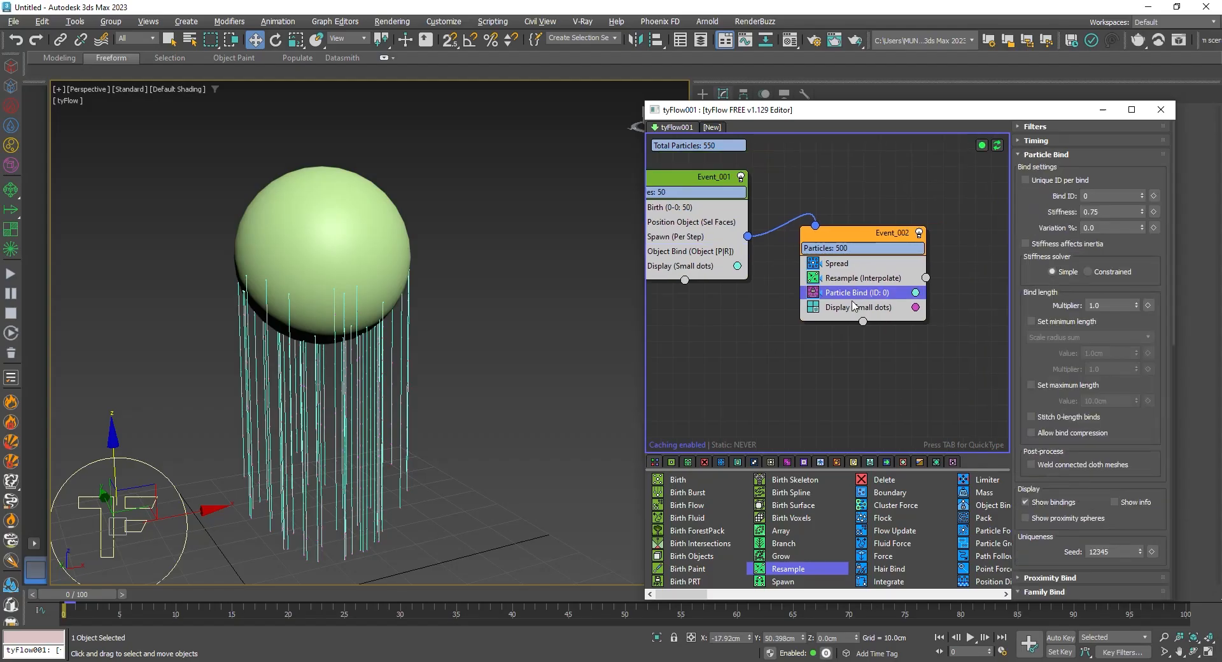
key(Tab)
text(fro)
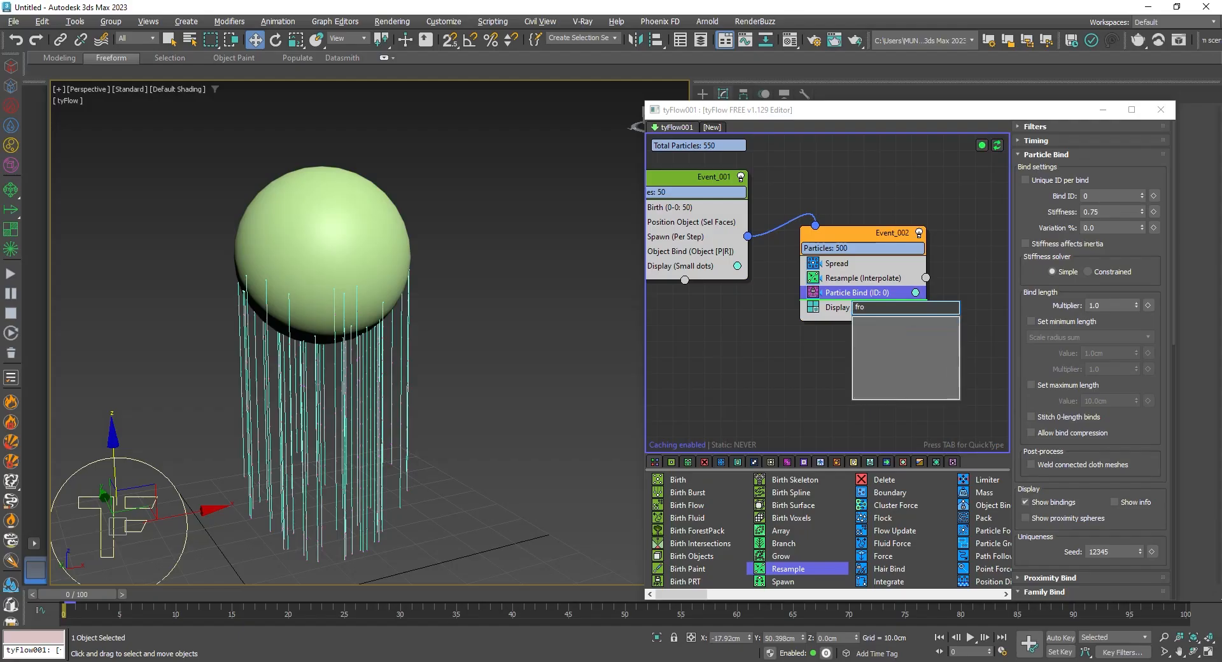
key(BackSpace)
key(BackSpace)
text(or)
key(Return)
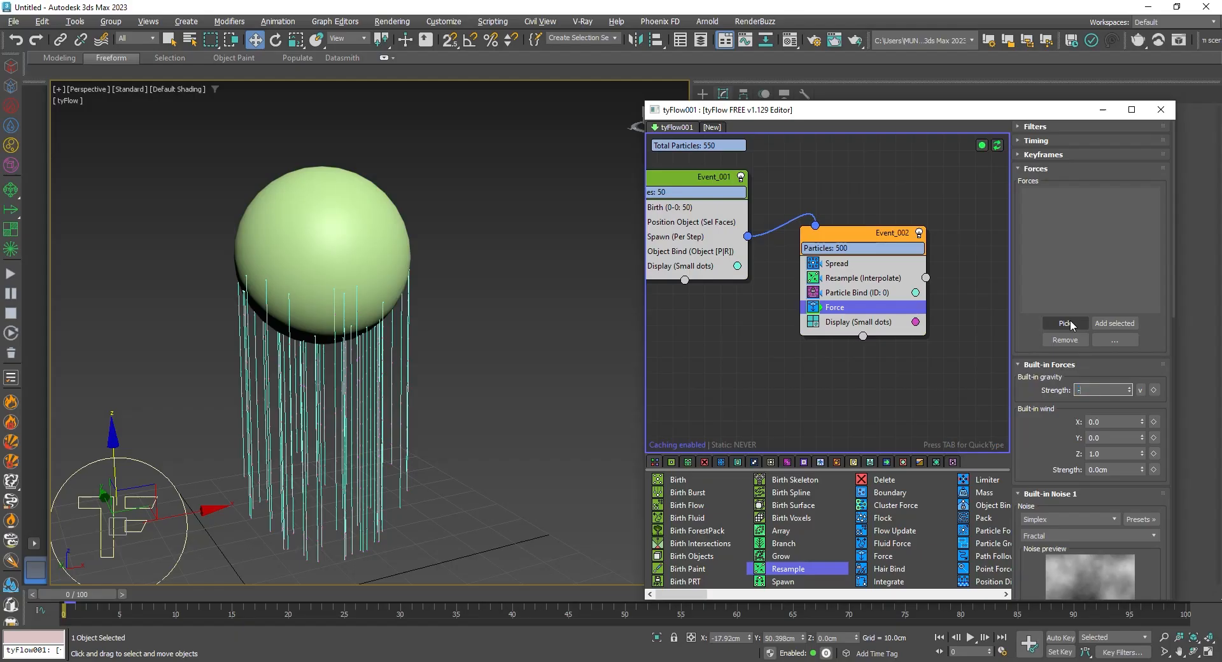
drag(113, 598, 270, 597)
key(w)
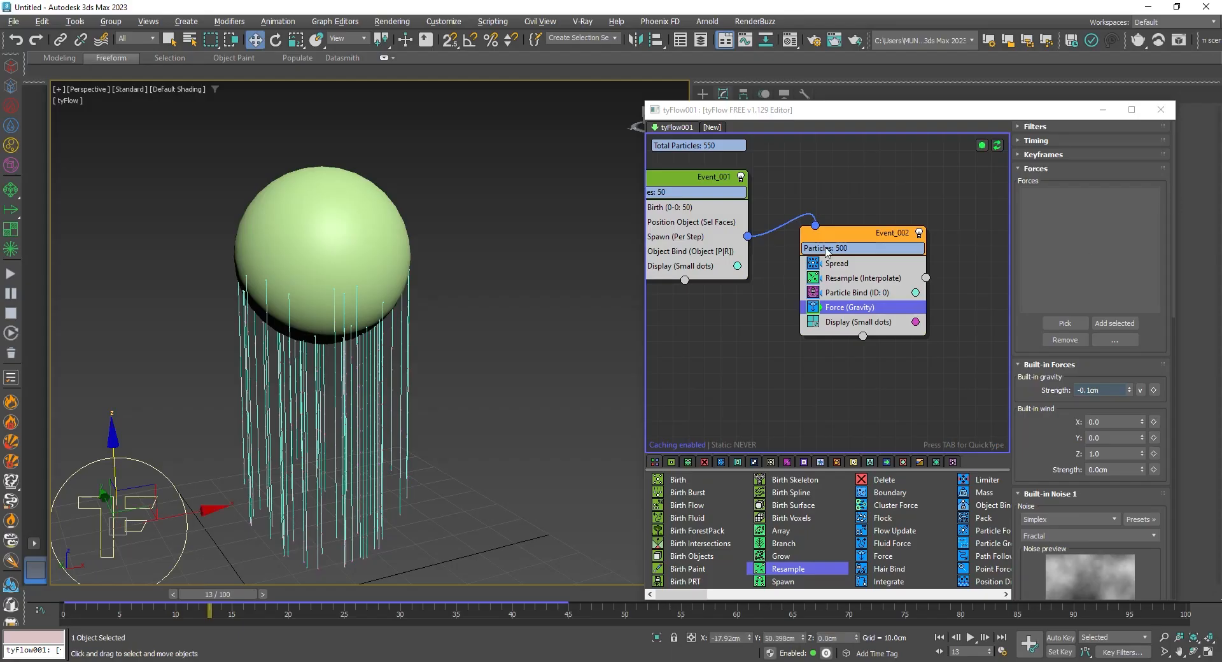
Step: Review the first event's Object Bind settings and rearrange the graph with the second event closer to and below the first
middle_drag(758, 271, 842, 260)
drag(752, 170, 720, 172)
click(764, 282)
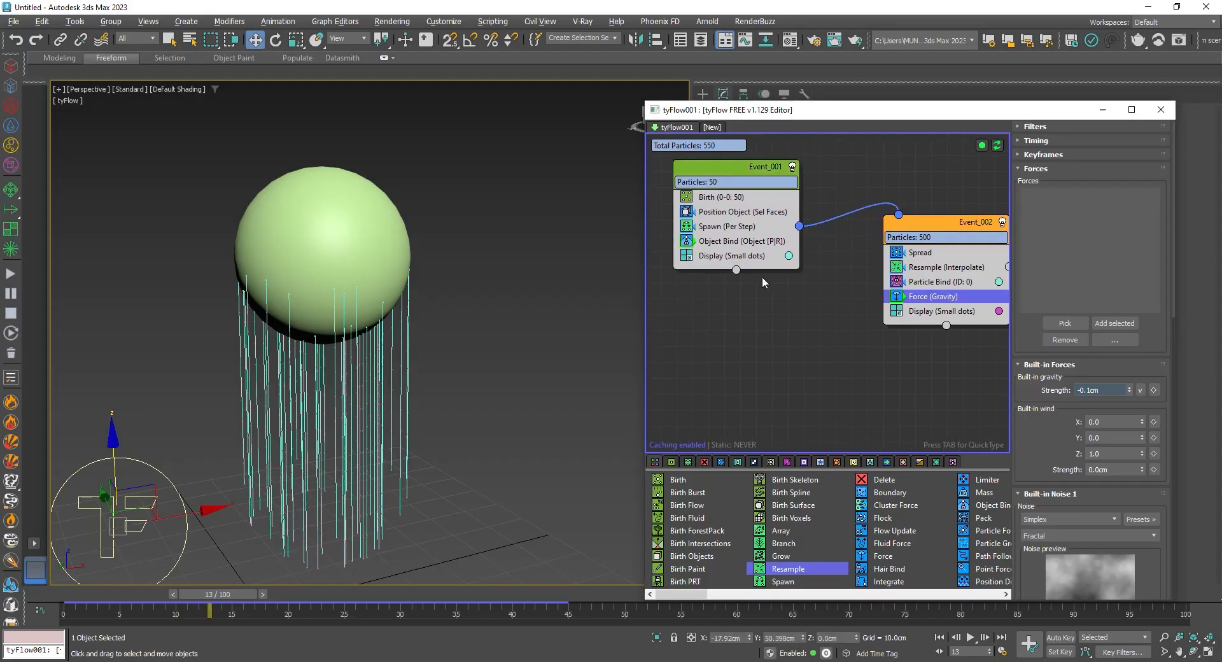
click(724, 246)
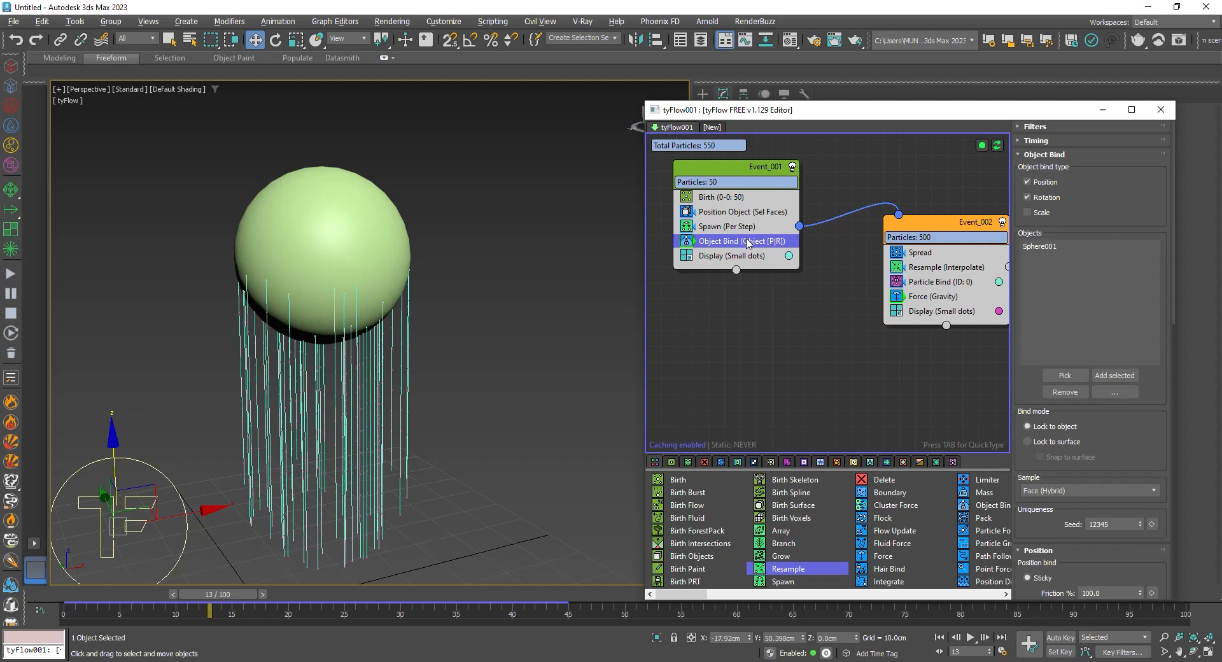
drag(741, 182, 723, 175)
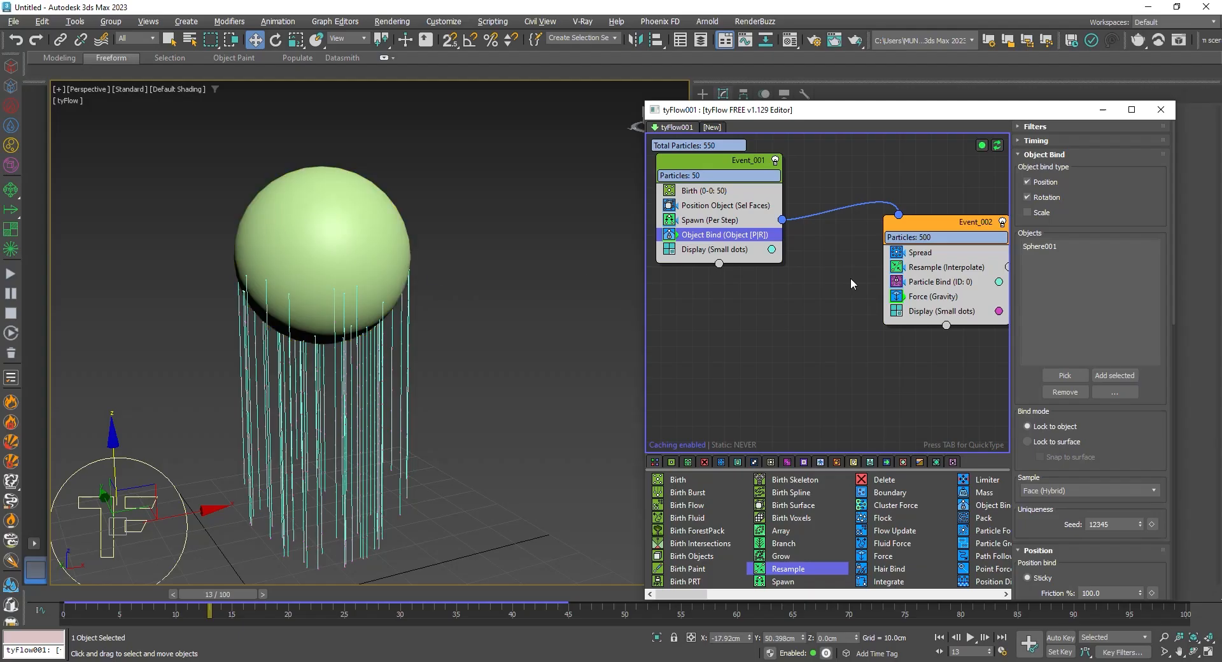
drag(942, 224, 874, 265)
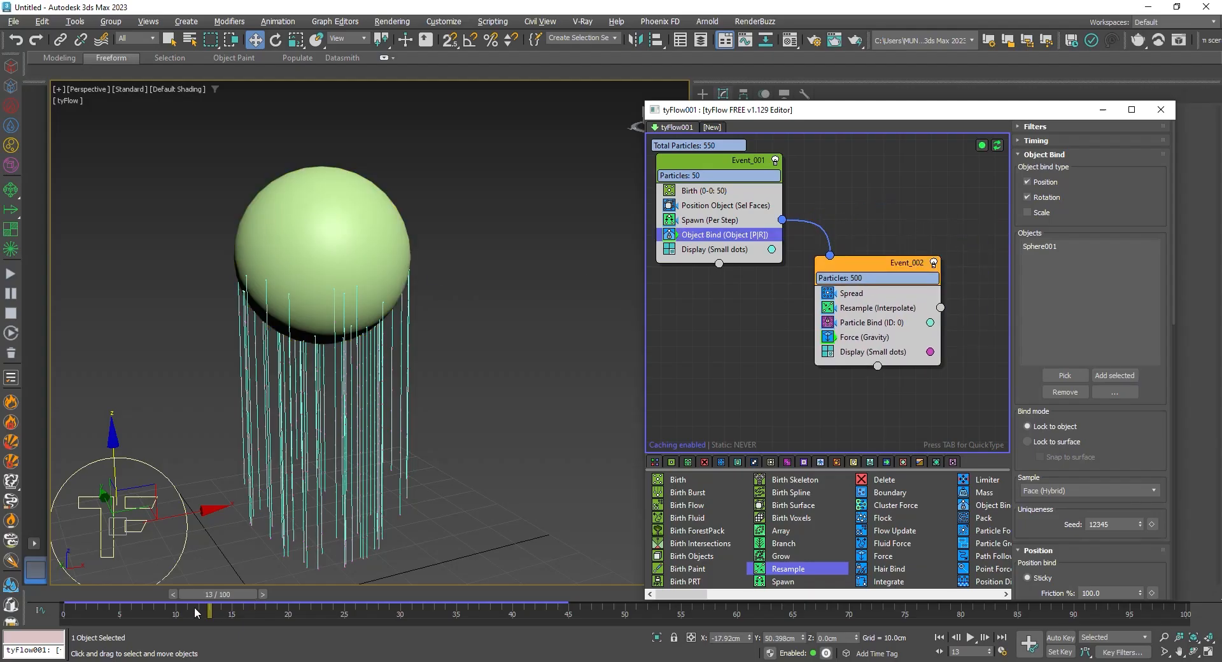
Step: Create a second sphere with a radius of about 18.8 cm in the Top view, centred on the first sphere
click(1100, 110)
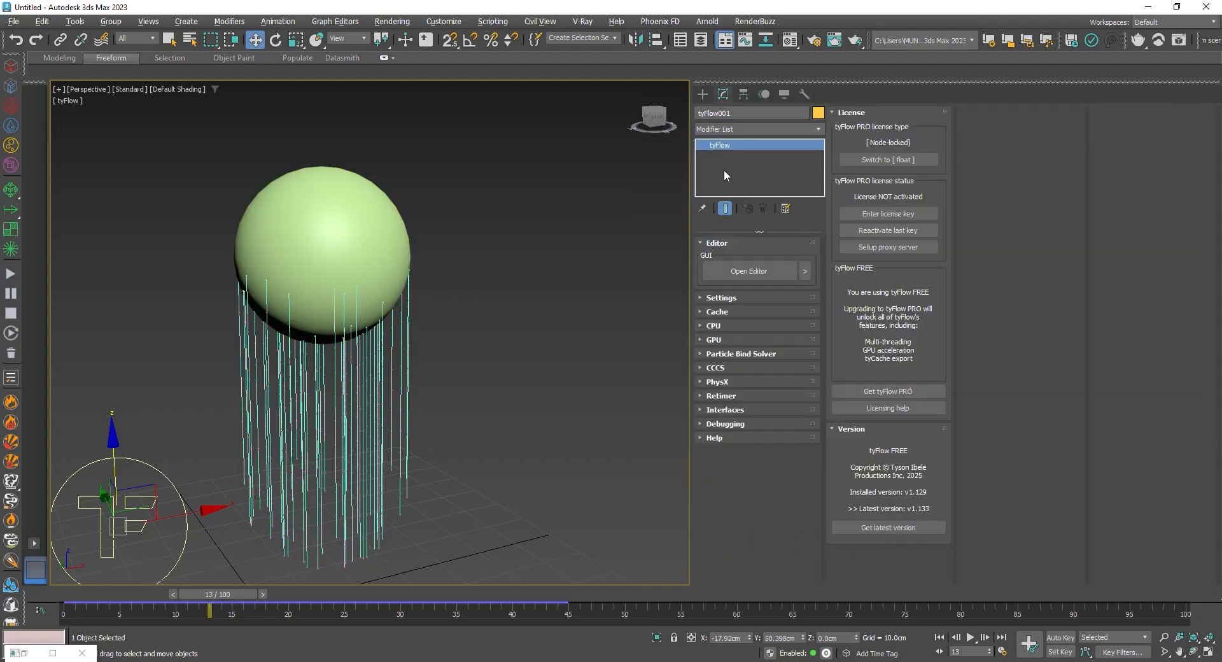
click(703, 96)
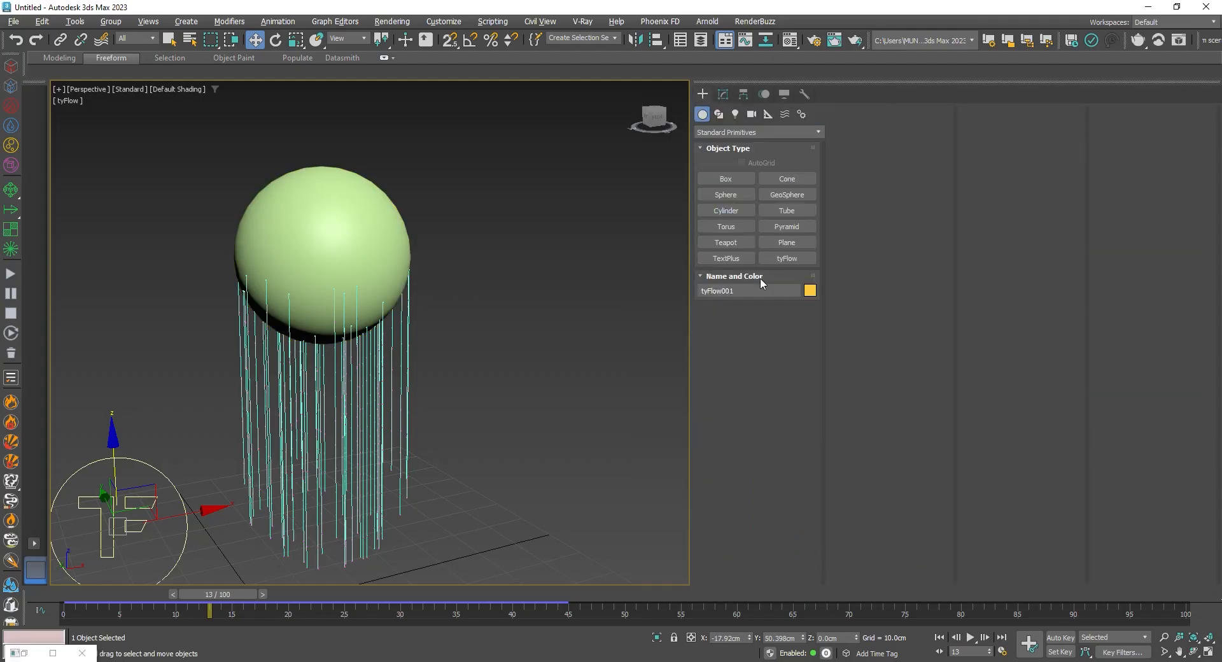
click(736, 194)
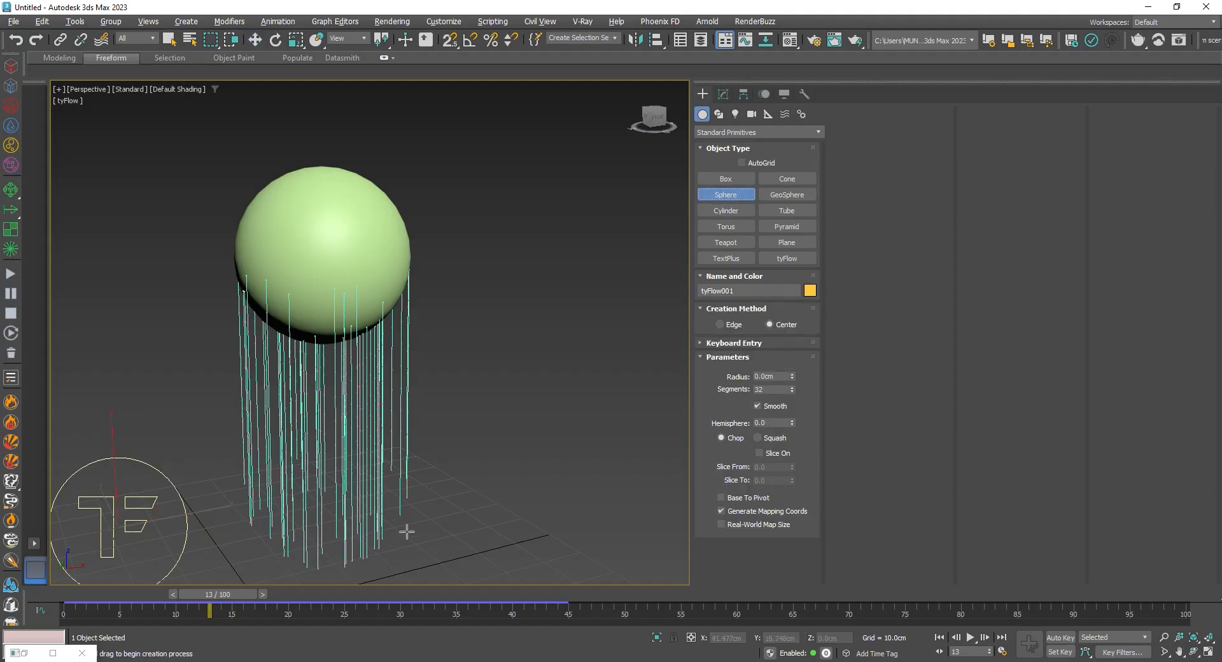
key(alt+w)
right_click(203, 202)
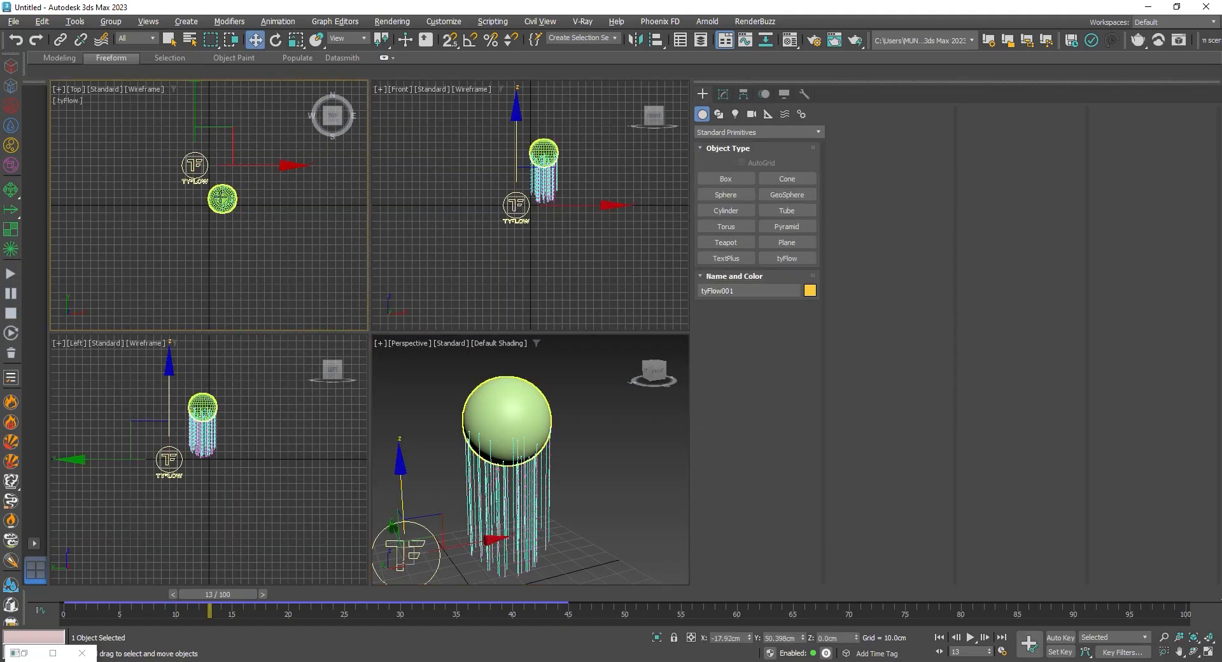
click(223, 201)
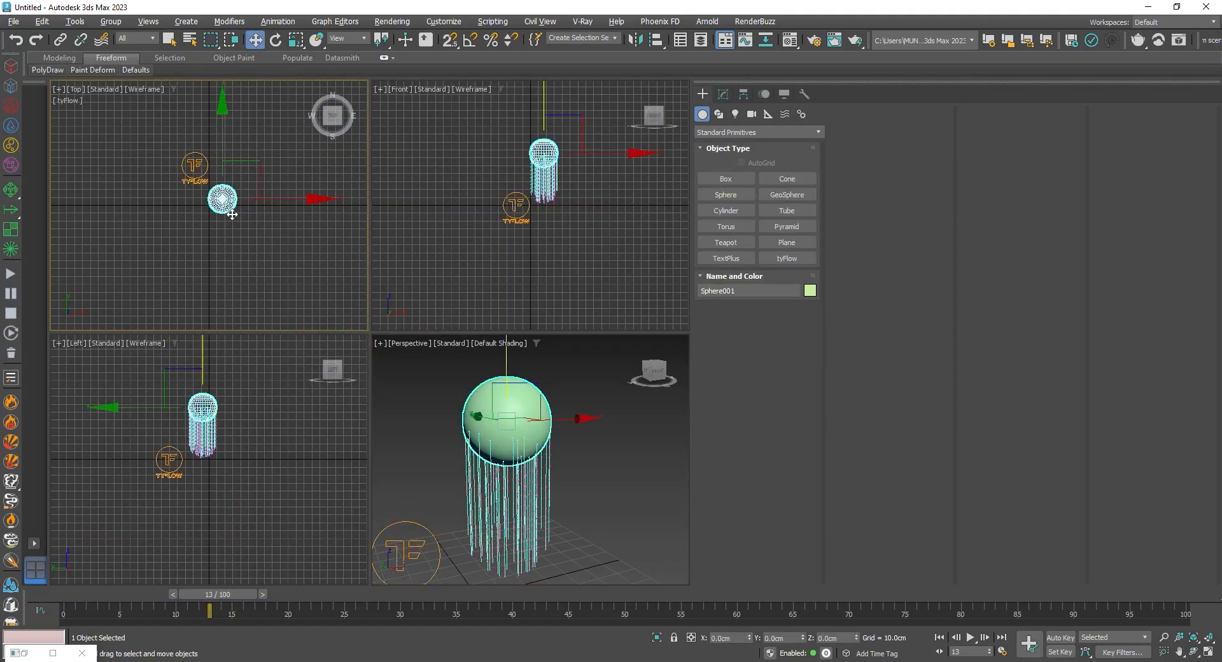
click(726, 194)
drag(223, 200, 240, 202)
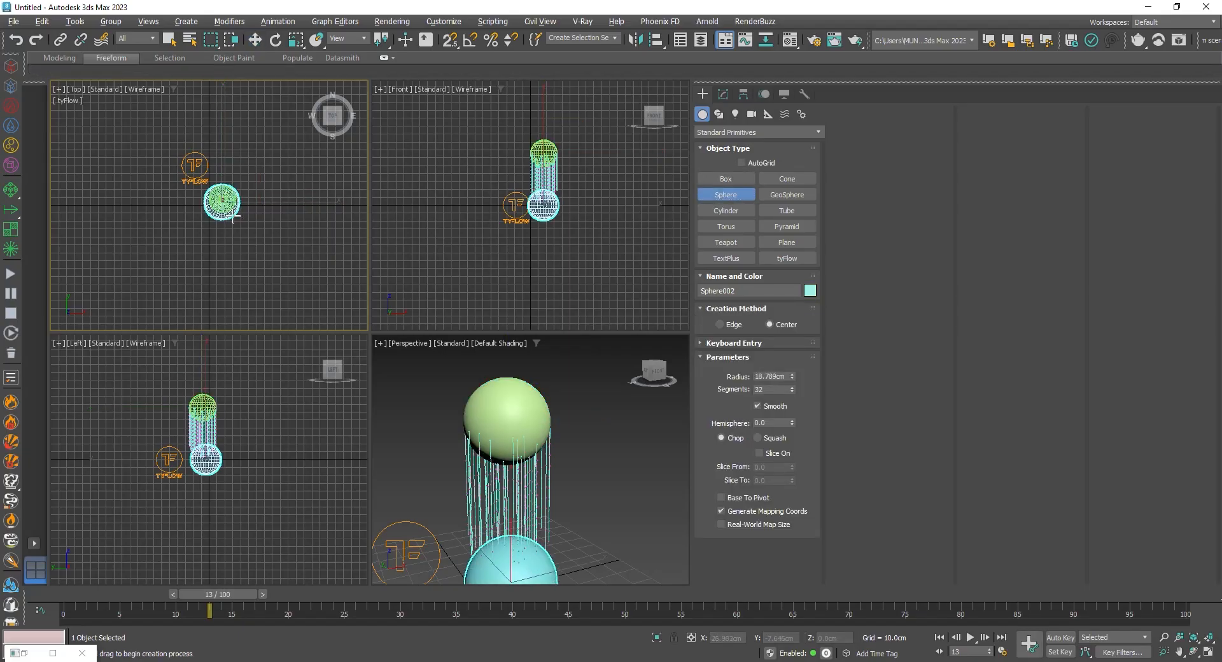
right_click(277, 237)
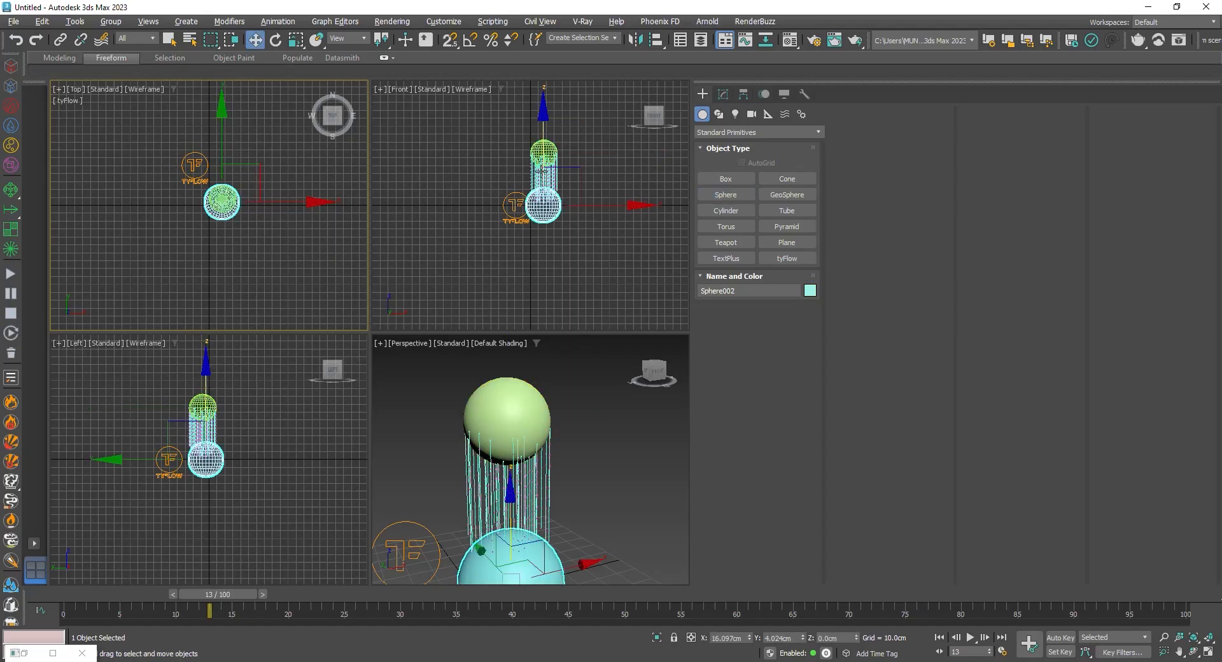
Step: Raise the second sphere to about Z 16.1 cm and align it with the hanging strands in the Front and Left views
right_click(582, 169)
drag(569, 170, 570, 158)
right_click(245, 422)
drag(244, 422, 239, 415)
right_click(452, 526)
key(alt+w)
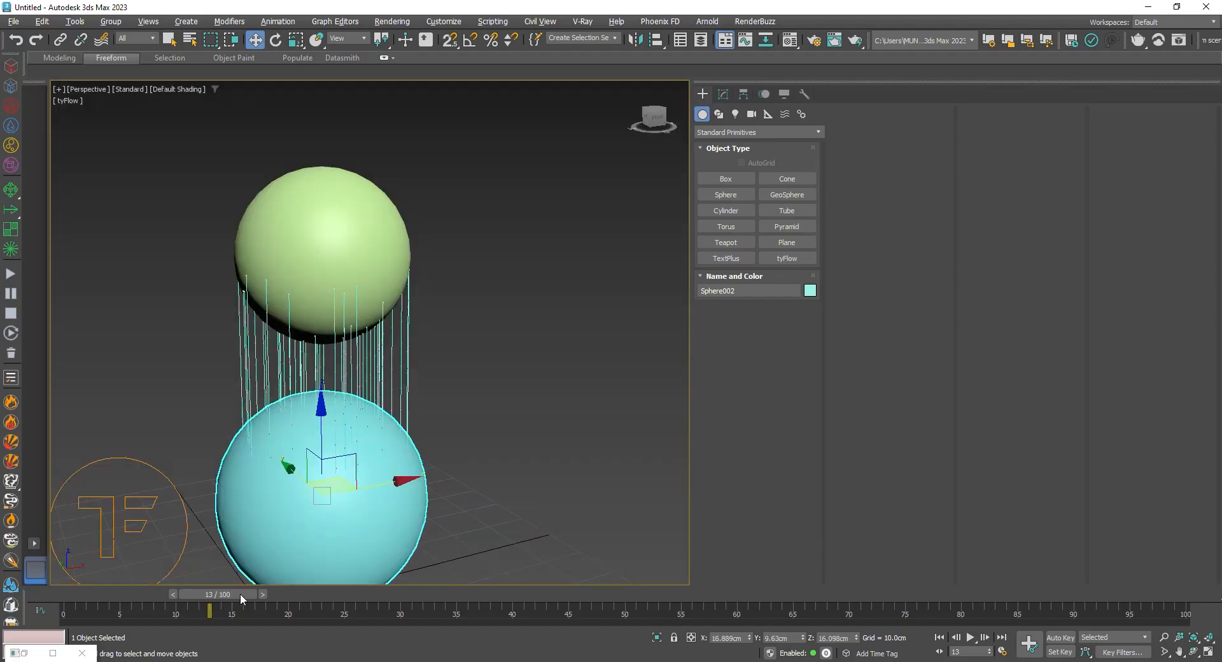
Step: Move the second sphere beside the strands and animate it with Auto Key to sweep along X to their opposite side
drag(405, 472, 625, 458)
key(n)
click(564, 594)
drag(612, 438, 197, 518)
key(n)
Step: Shift the second sphere's end keyframe to frame 60 and scrub the timeline back to frame 4
middle_drag(278, 392, 393, 335)
scroll(432, 344, down, 6)
scroll(457, 351, up, 5)
drag(575, 606, 737, 606)
drag(612, 597, 500, 595)
drag(408, 632, 13, 656)
Step: Add a Collision operator below Force in the second event, pick the second sphere as collider, and scrub to frame 10
click(29, 653)
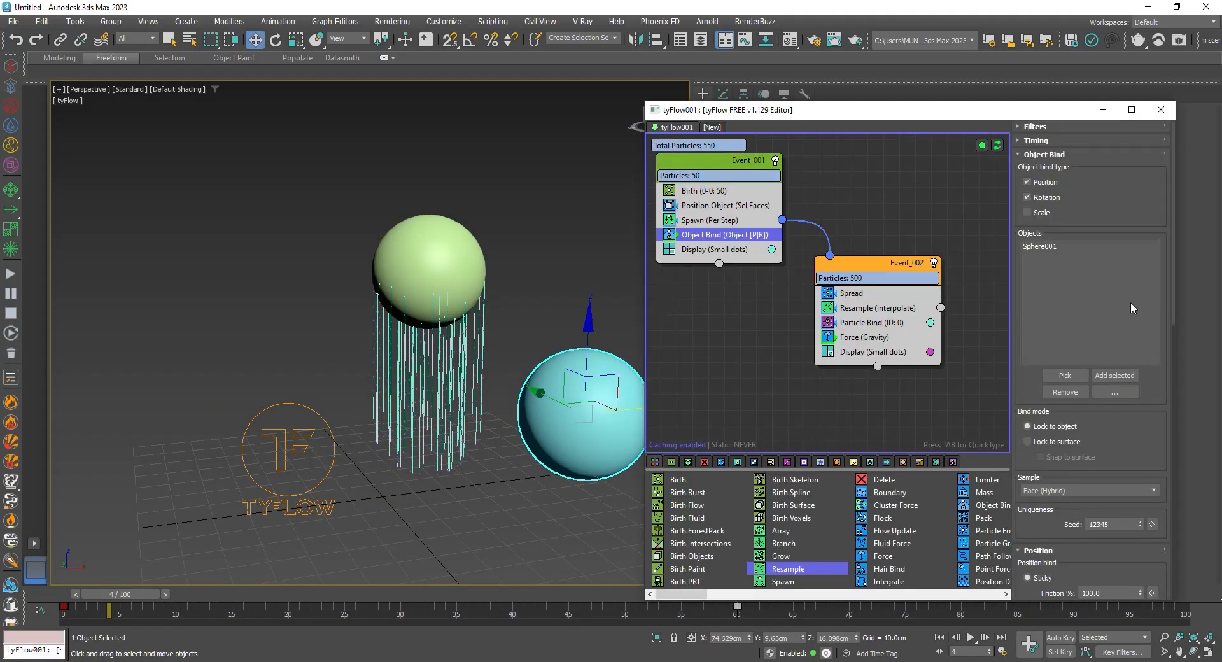
click(874, 342)
key(Tab)
text(col)
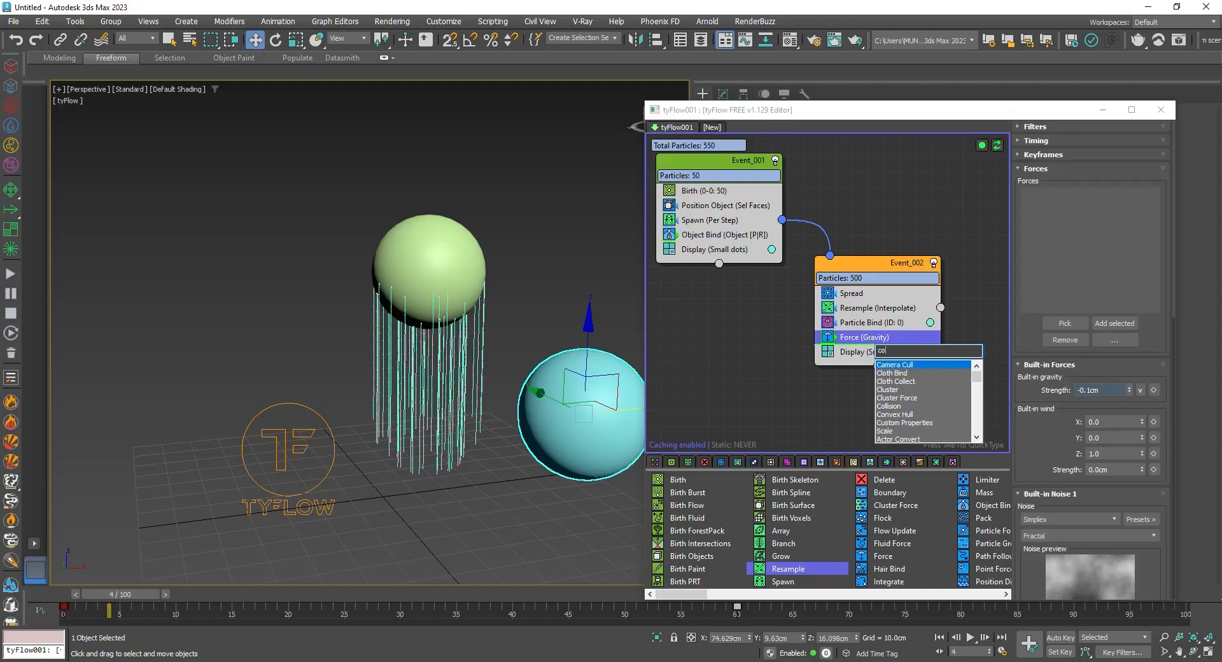
key(Return)
click(1065, 323)
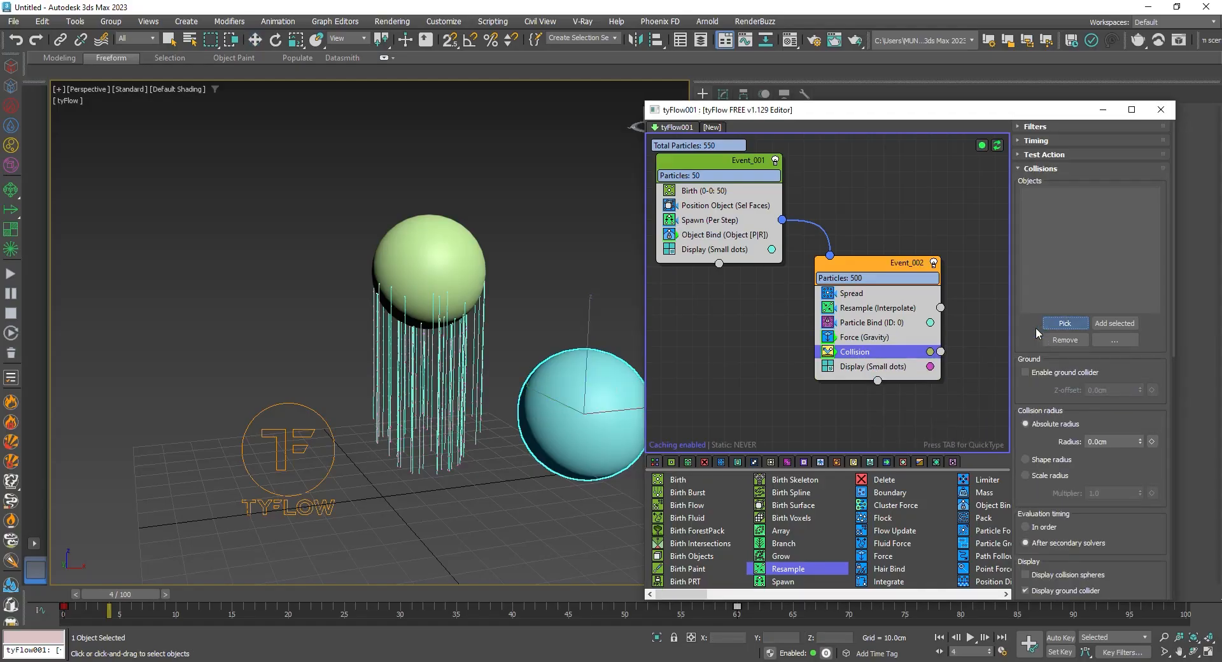
click(571, 422)
drag(125, 611, 177, 613)
key(w)
Step: Lengthen the strands by setting the Spread operator's Z particle offset to -59.95 cm
scroll(422, 273, up, 8)
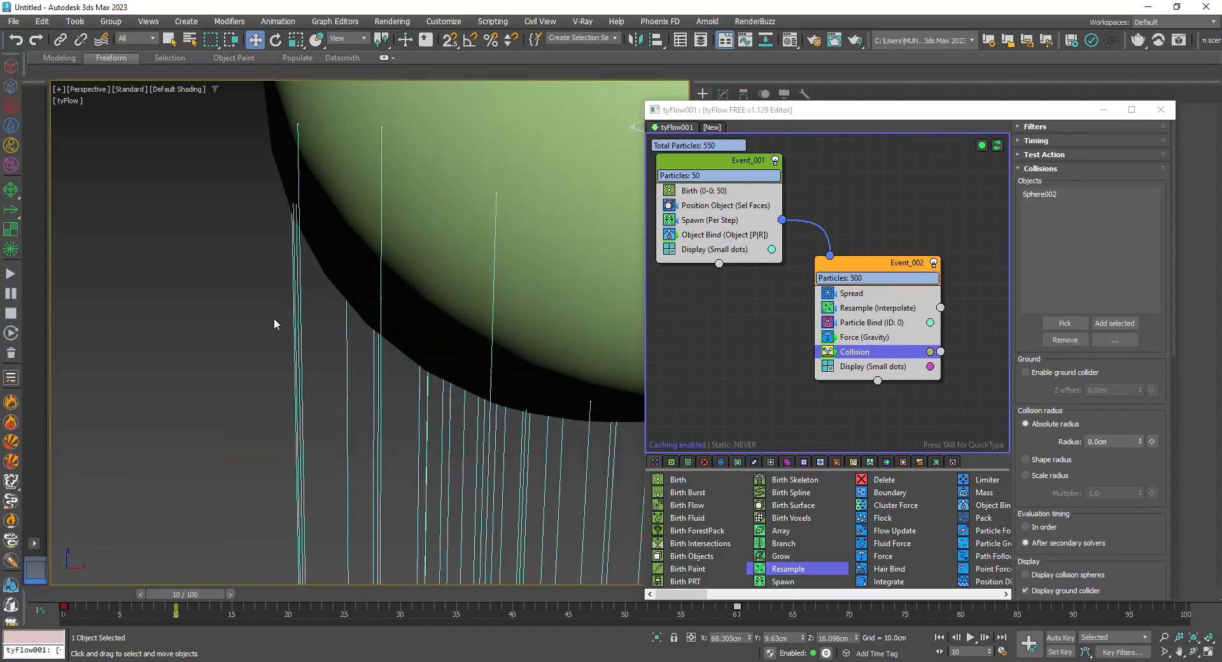
middle_drag(344, 365, 378, 363)
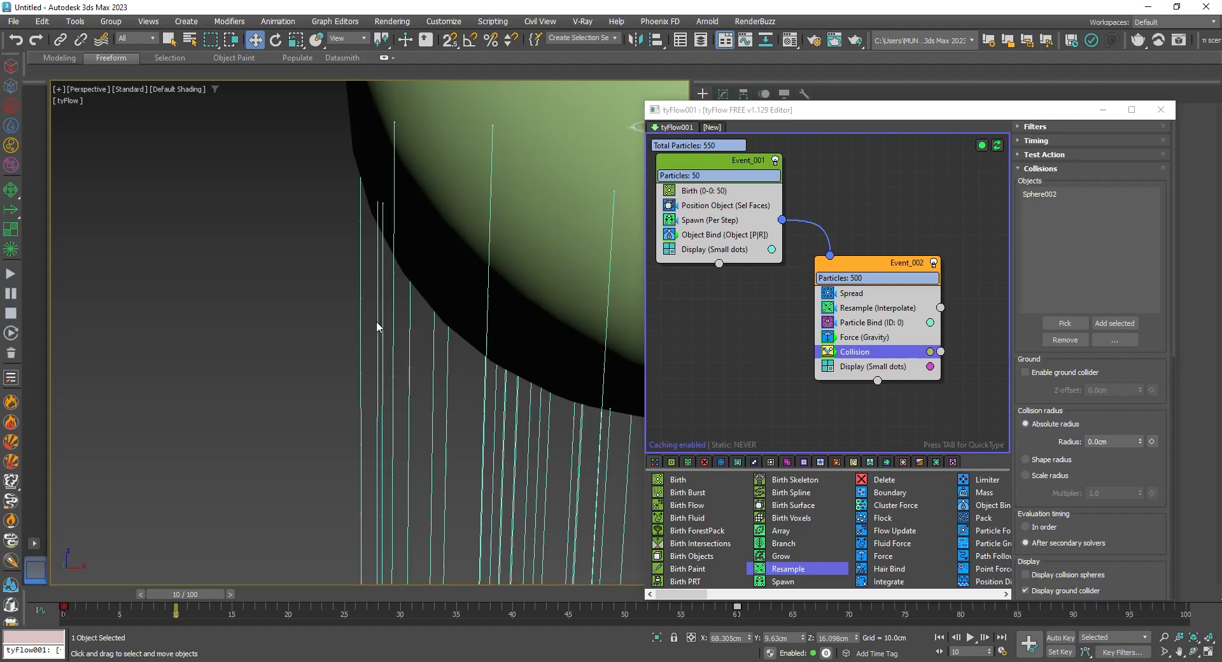
click(736, 223)
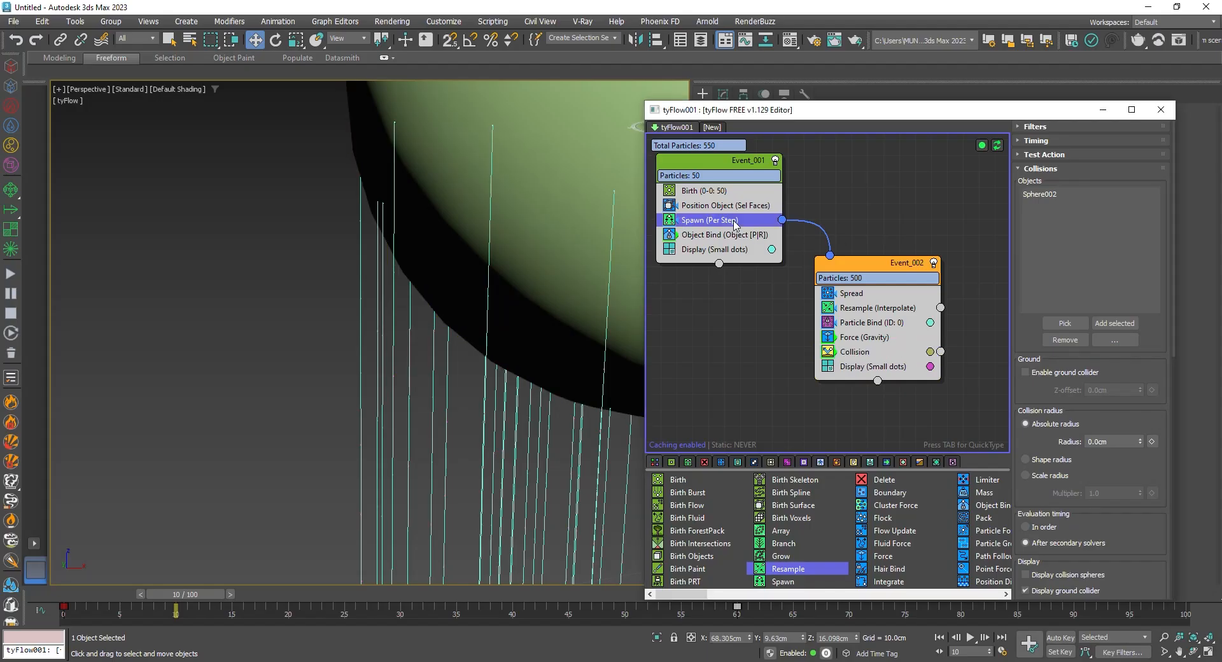
click(852, 292)
scroll(352, 387, down, 3)
scroll(224, 327, down, 5)
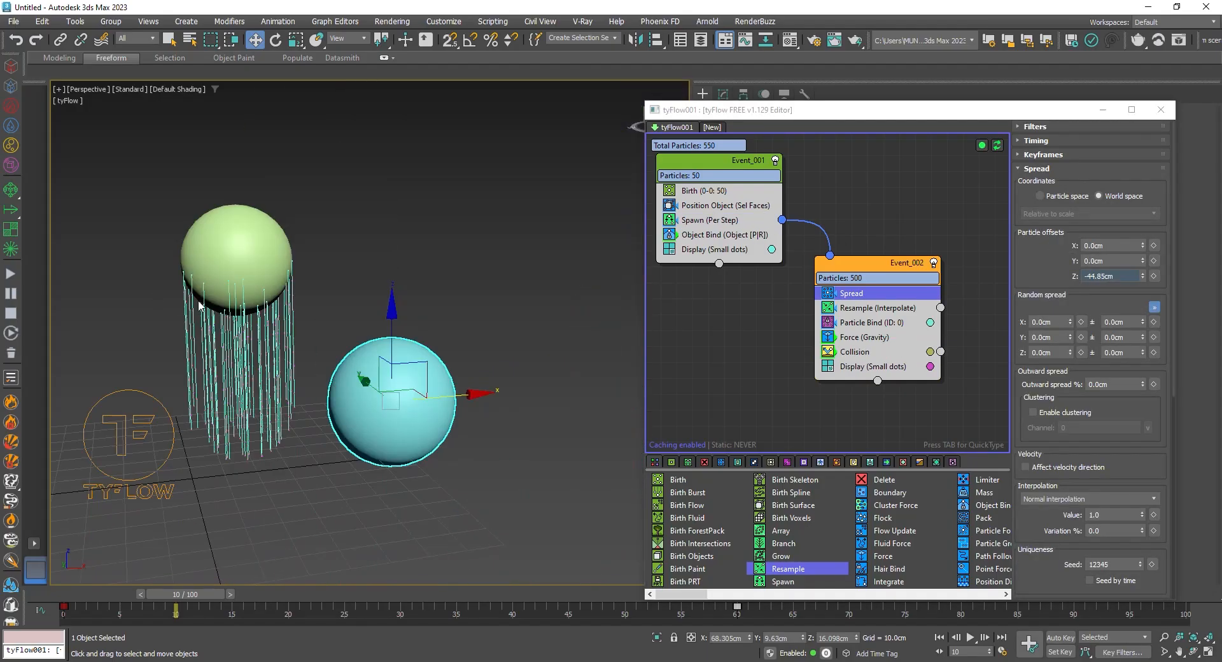
drag(1149, 284, 1152, 322)
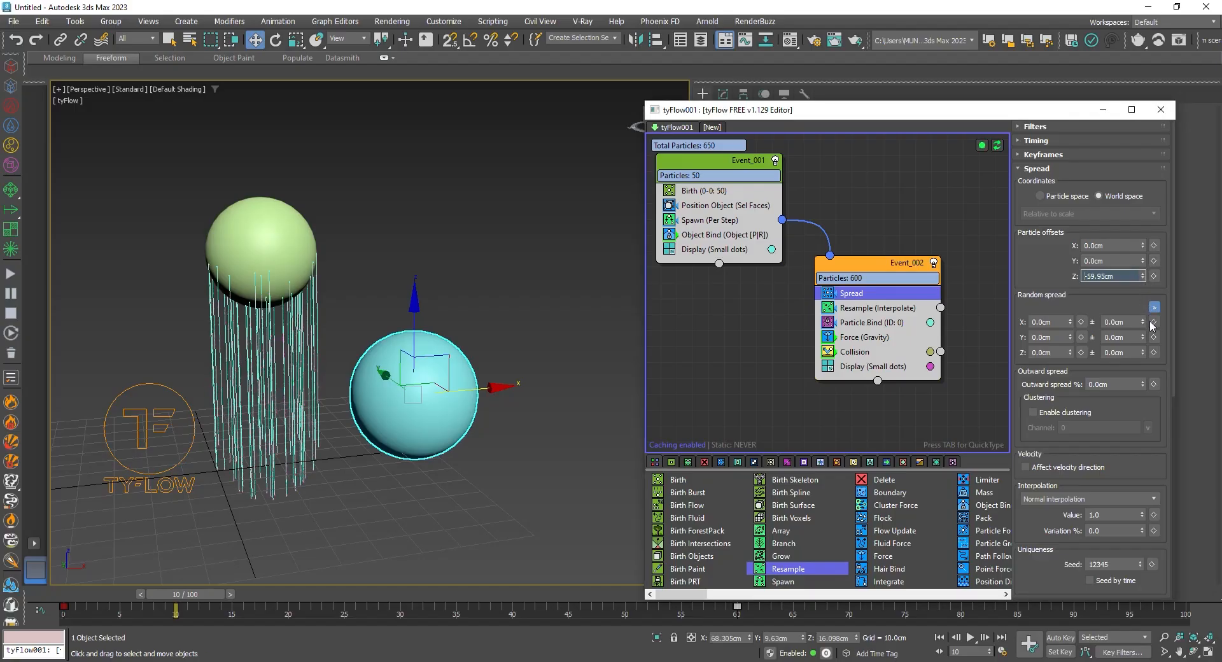
Step: Set the Resample operator's subdivision count to 4.712 and scrub the simulation to frame 50
click(894, 308)
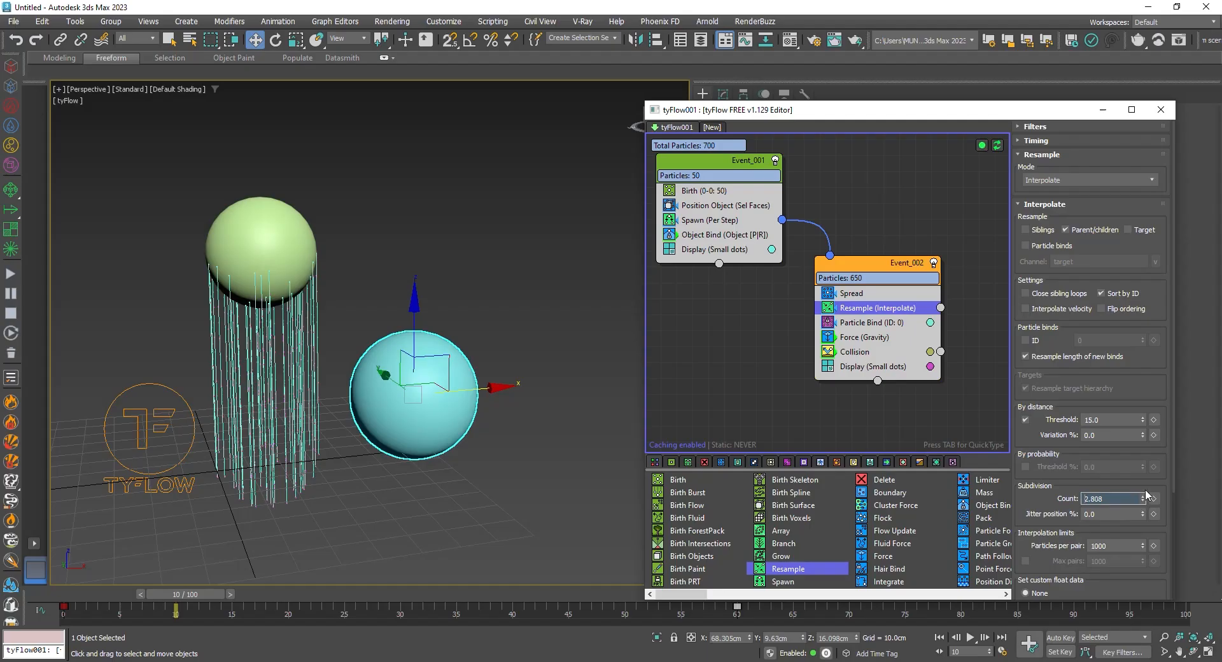
drag(1145, 444, 1159, 189)
drag(191, 596, 633, 611)
key(w)
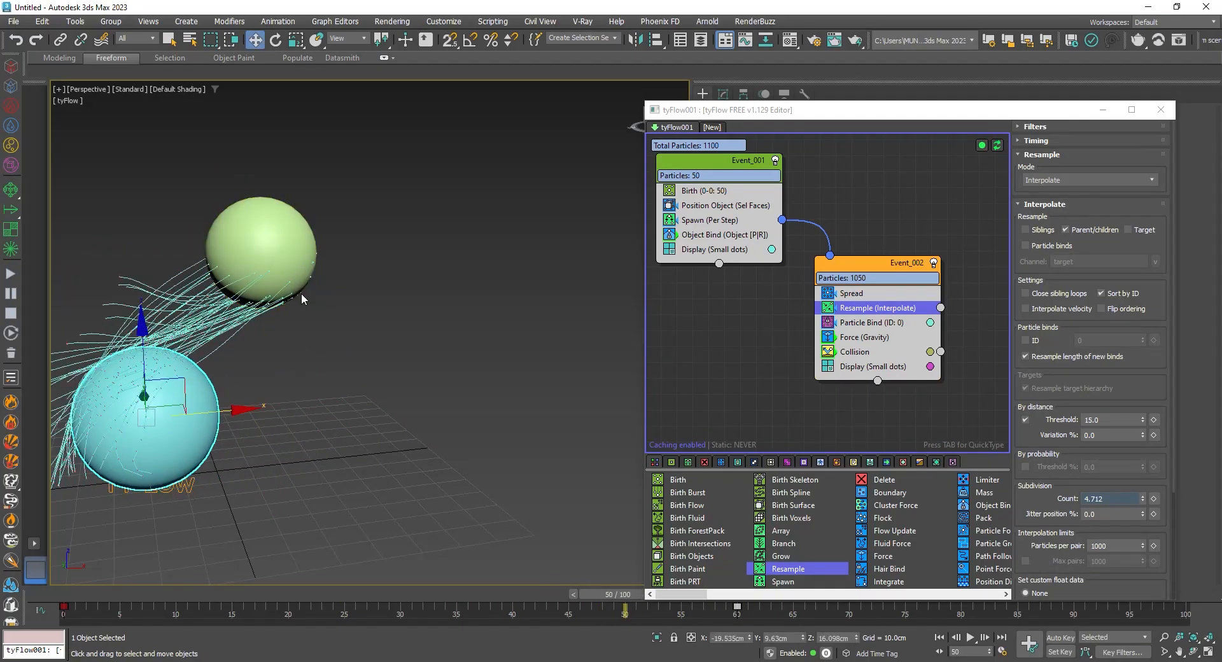
Step: Add the first sphere to the Collision operator's objects and scrub through the simulation, ending at frame 13
click(872, 354)
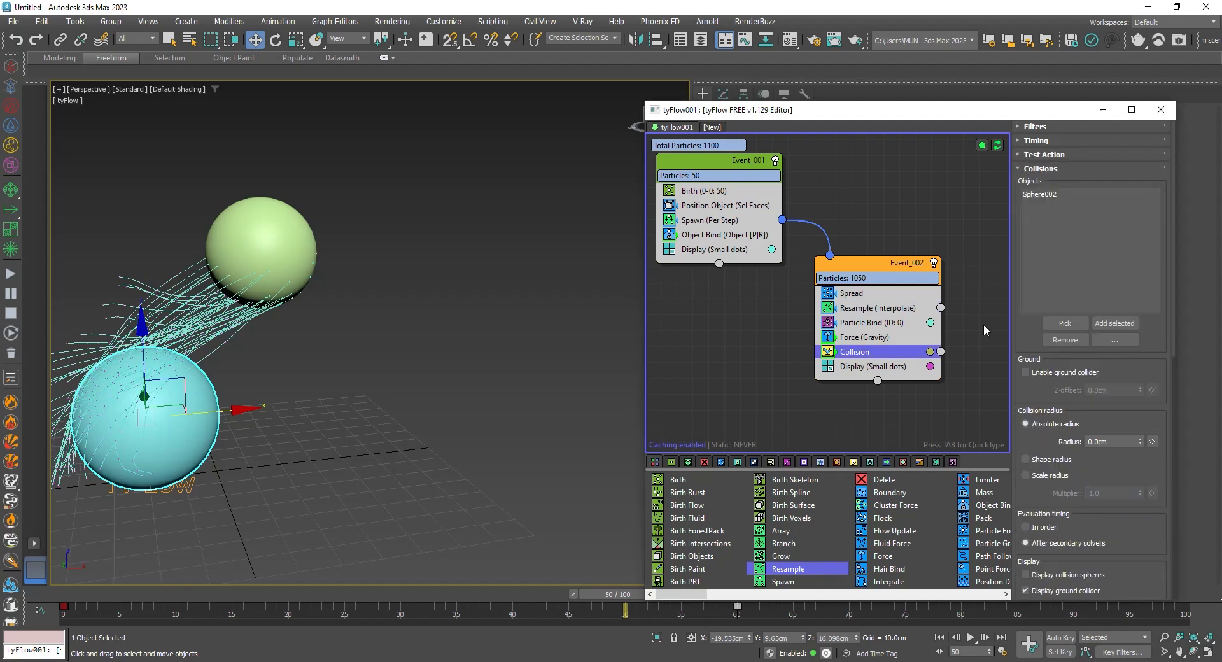
click(1064, 324)
click(145, 413)
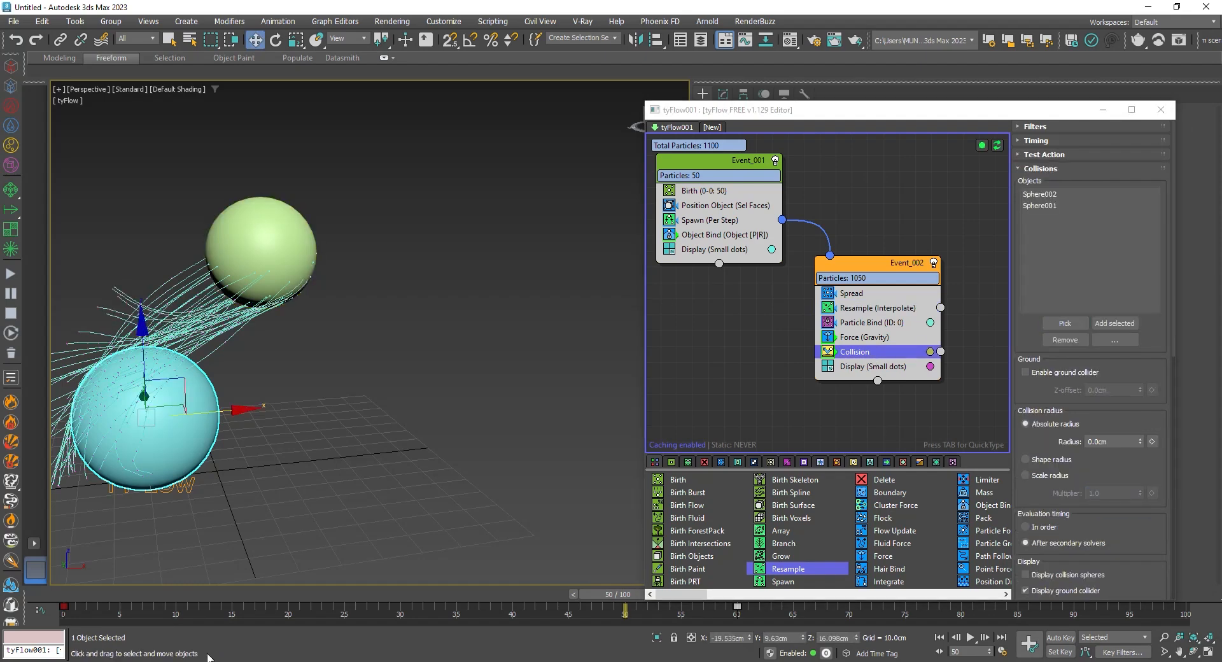
click(92, 595)
drag(92, 595, 1085, 656)
drag(1085, 610, 252, 611)
key(w)
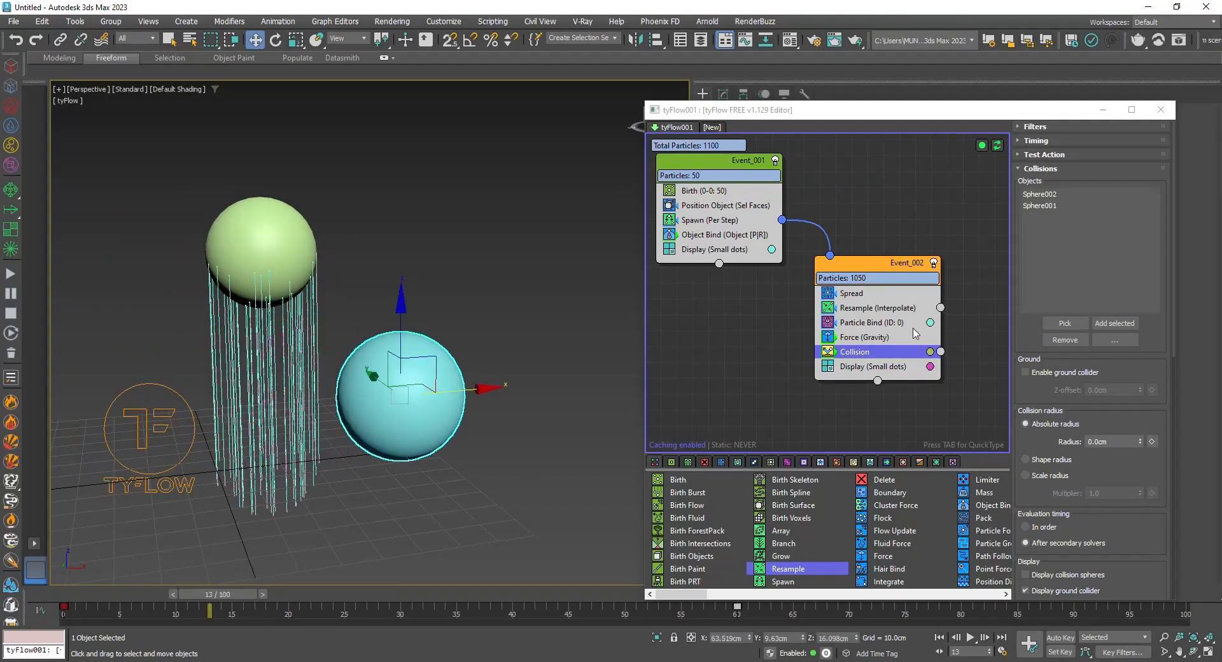
Step: Set the Force operator's built-in gravity strength to -0.5 cm and scrub the simulation to frame 50
click(865, 339)
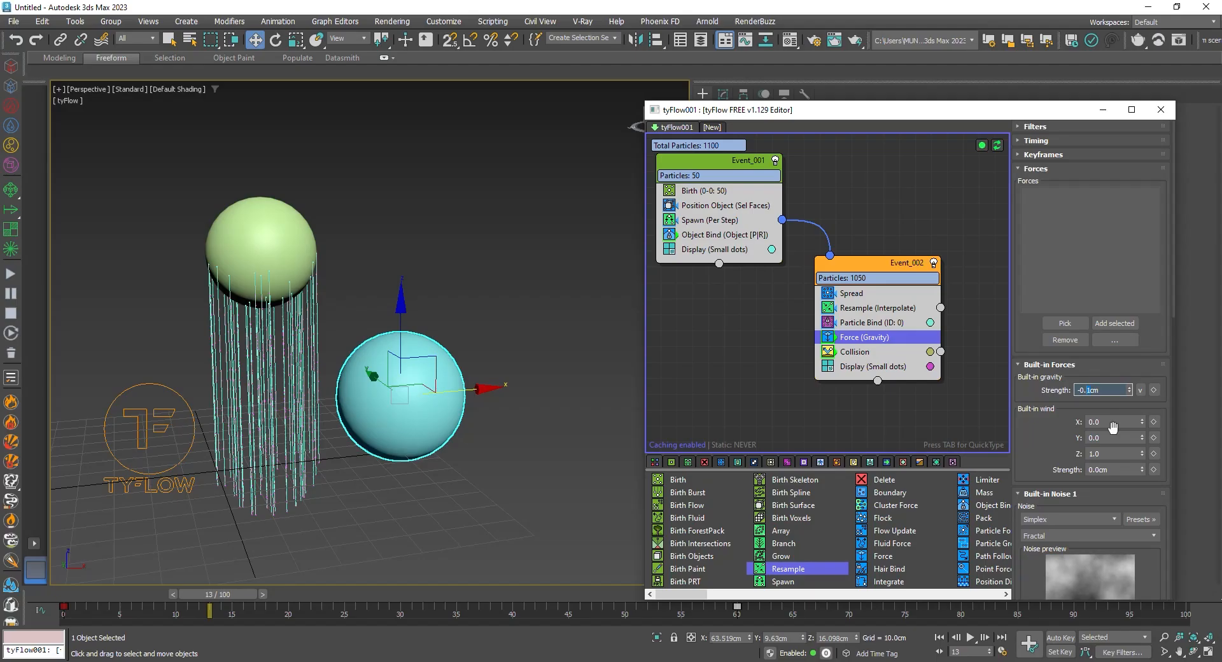
text(-0.5)
key(Return)
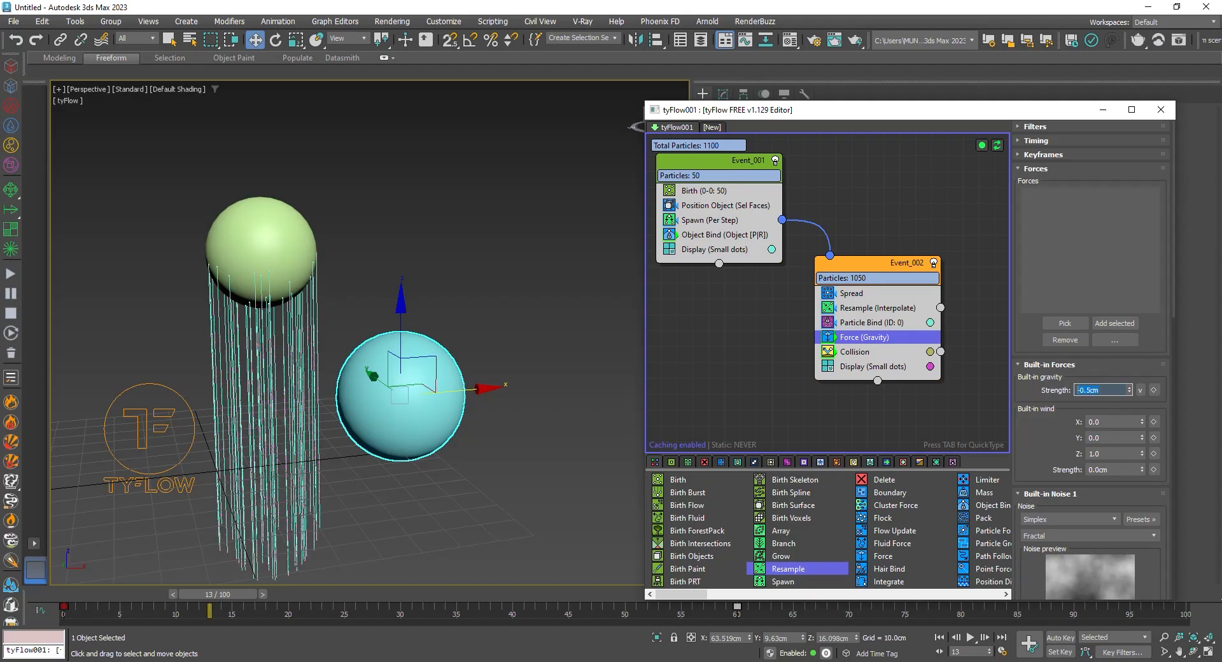
drag(200, 594, 602, 573)
middle_drag(264, 347, 388, 387)
middle_drag(299, 338, 319, 316)
Step: Add a Spline Paths operator below Collision, create a new tySplines object for it, and set its mode to Particle bindings
click(883, 256)
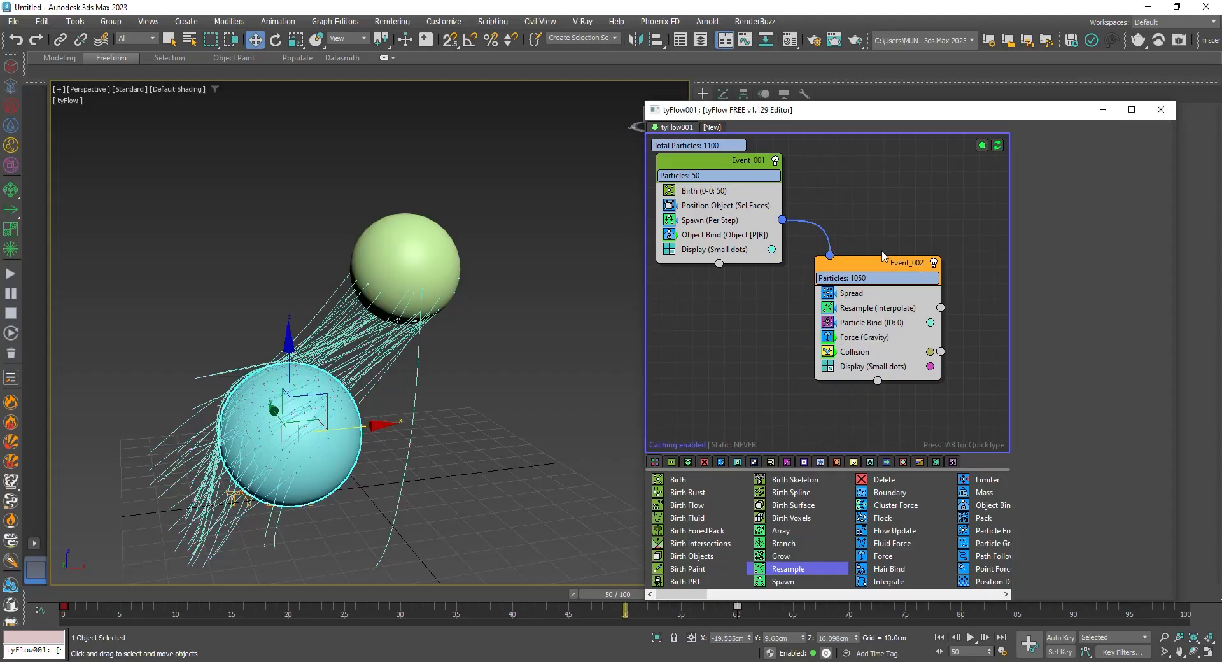
click(856, 366)
key(Tab)
text(spl)
key(Return)
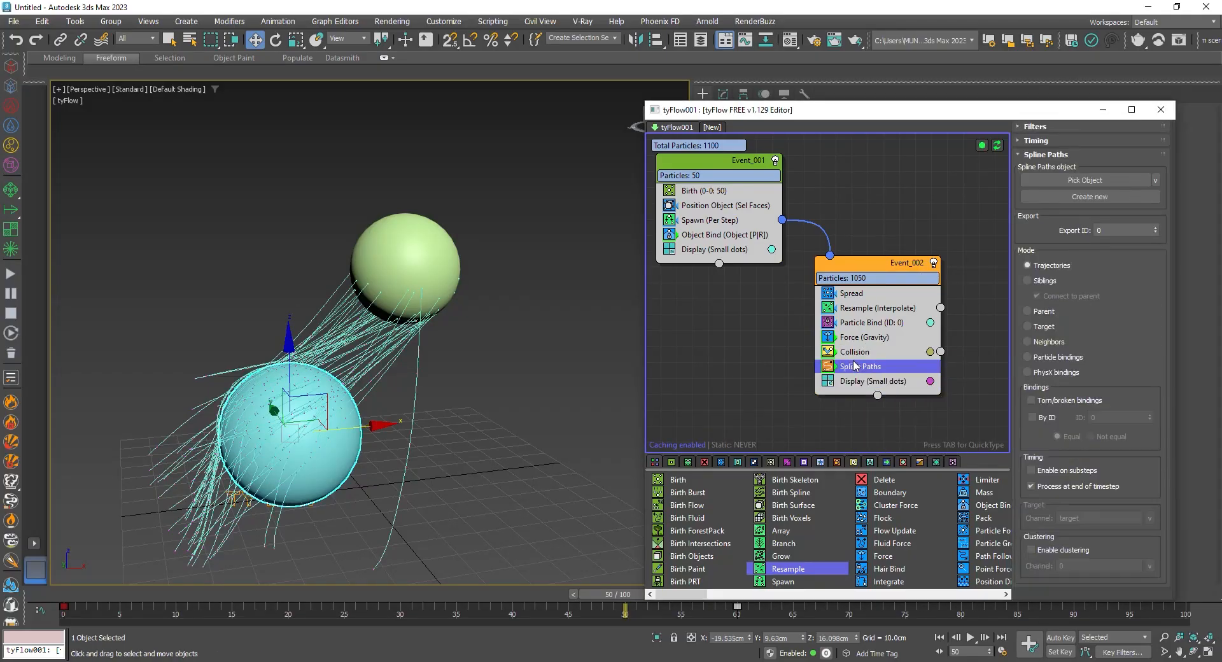
click(1072, 191)
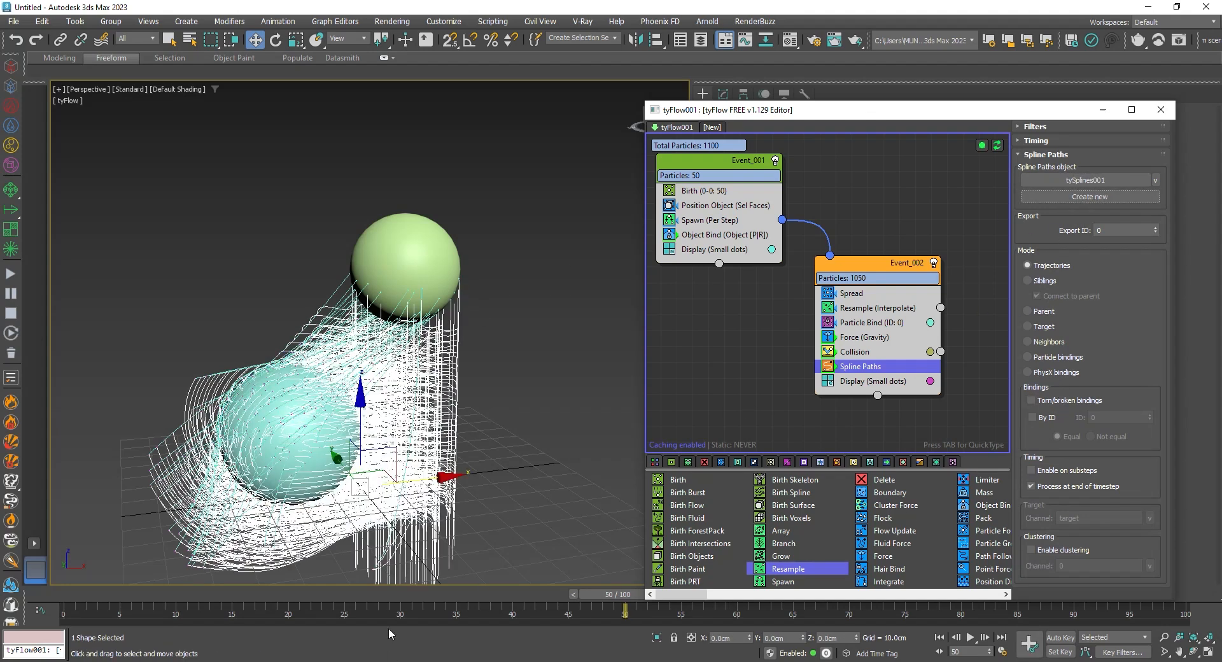
drag(67, 601, 669, 609)
click(1075, 361)
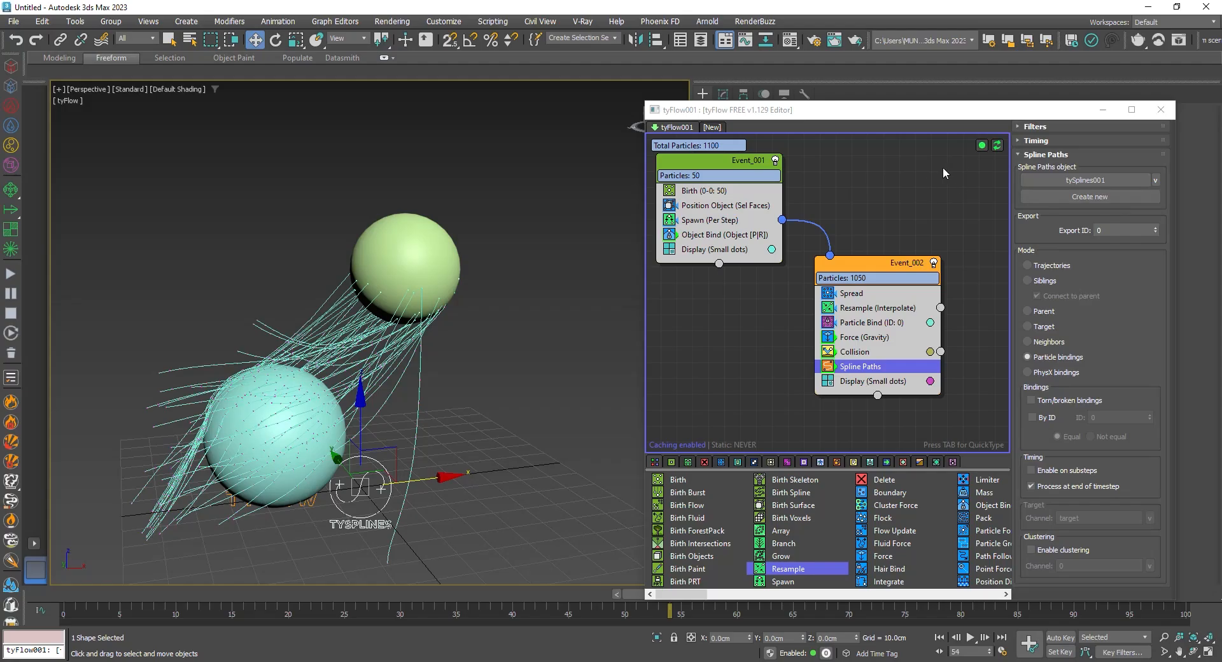
Step: Turn on the tySplineMesher modifier of the tySplines object and reduce its tube radius below 0.5 cm
drag(901, 122, 1009, 50)
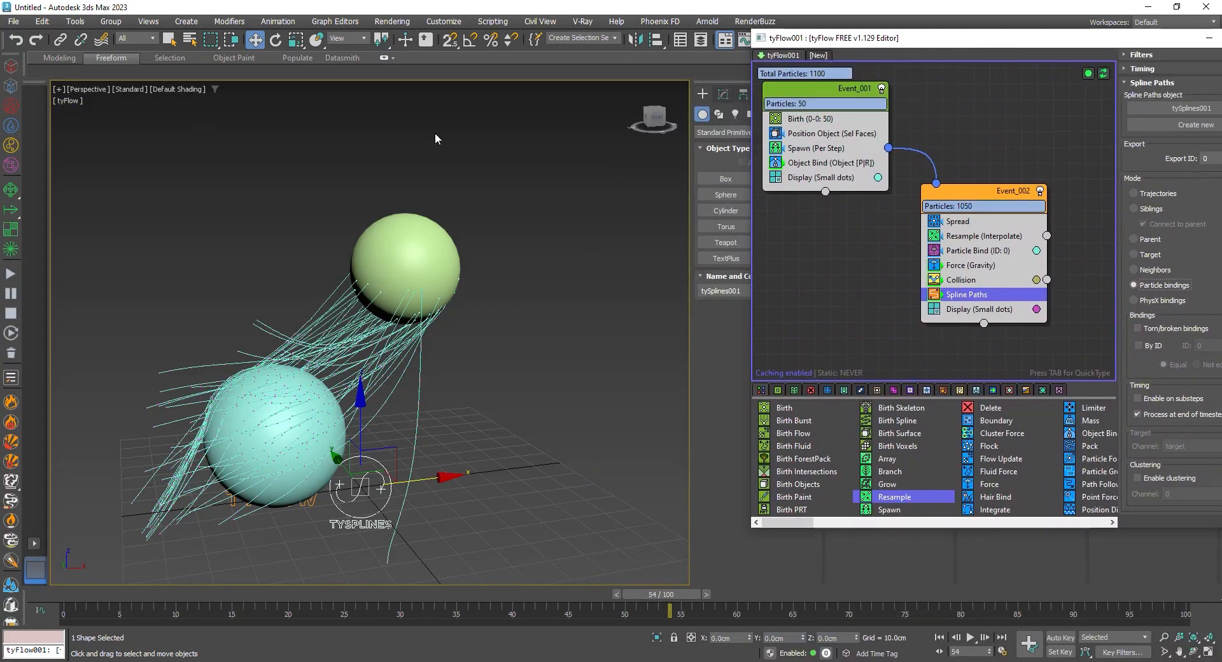
click(723, 96)
drag(819, 40, 1212, 292)
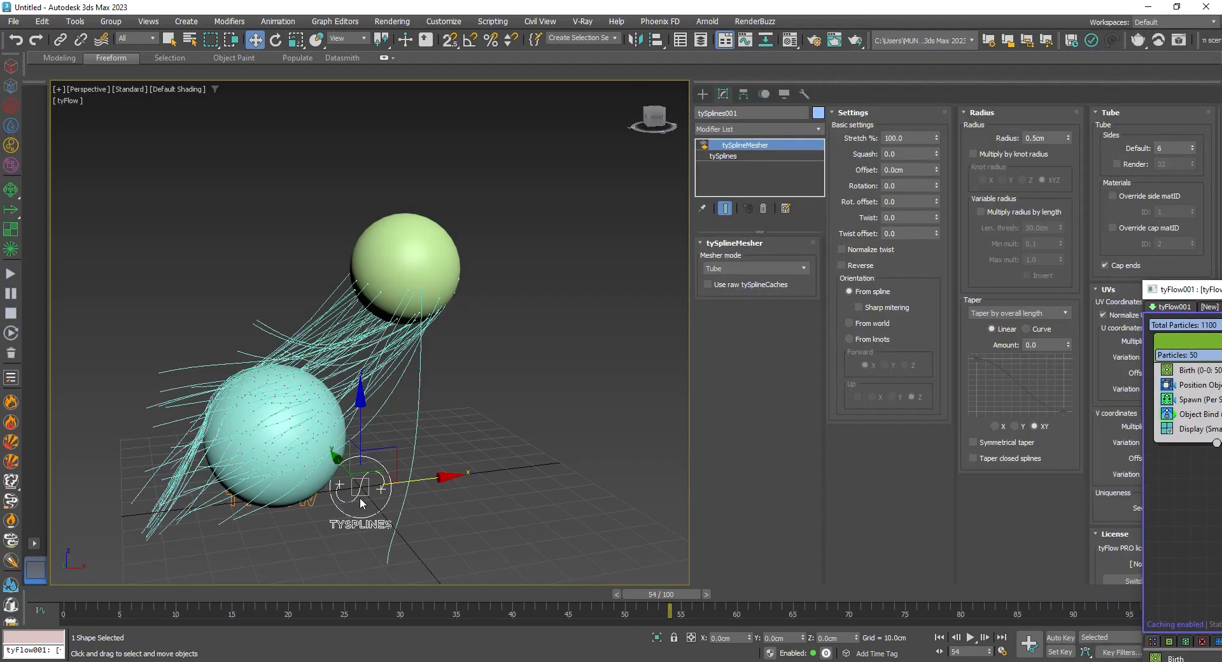
click(704, 145)
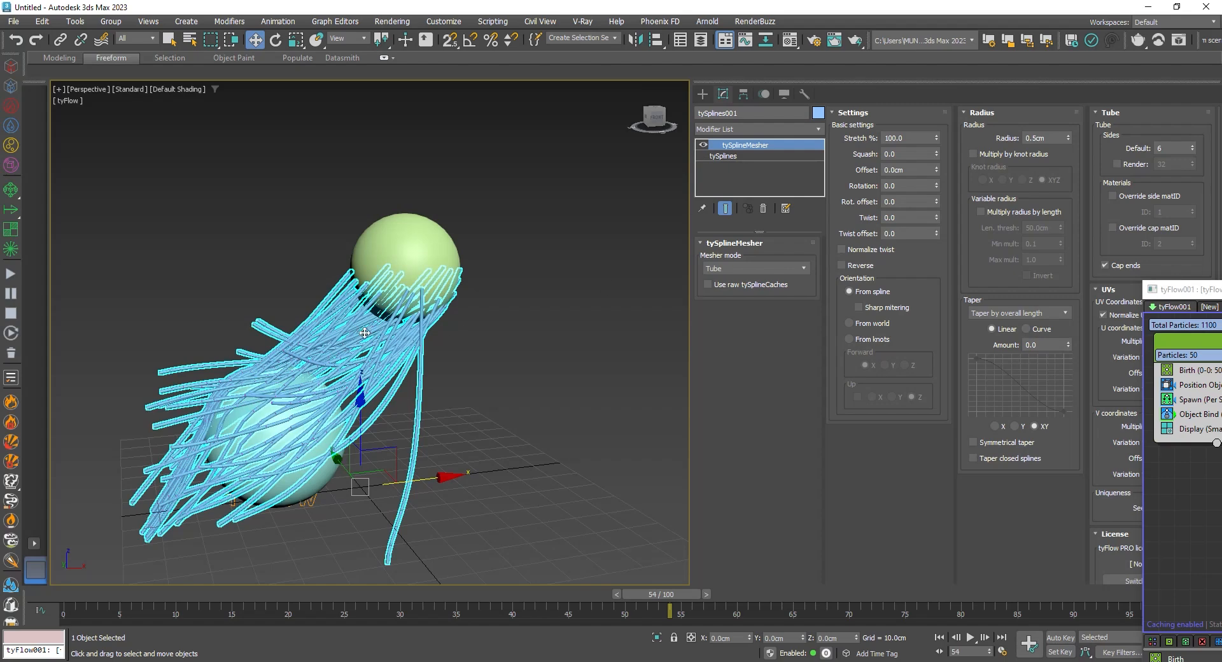
scroll(300, 322, up, 5)
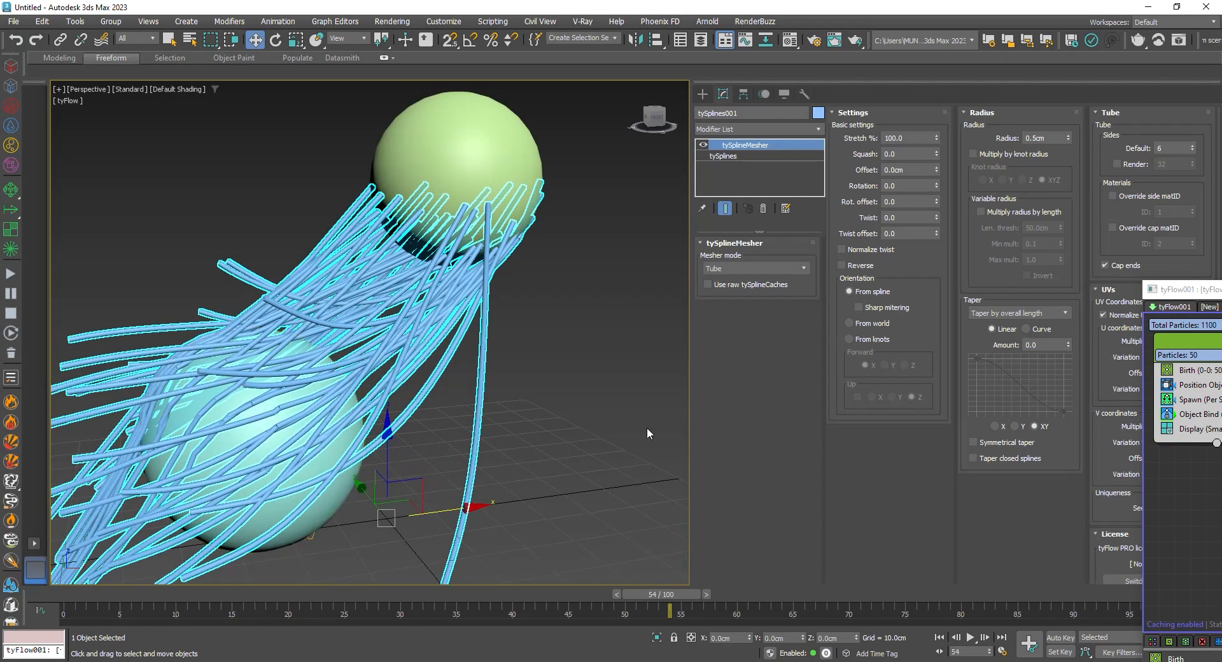
drag(91, 600, 489, 590)
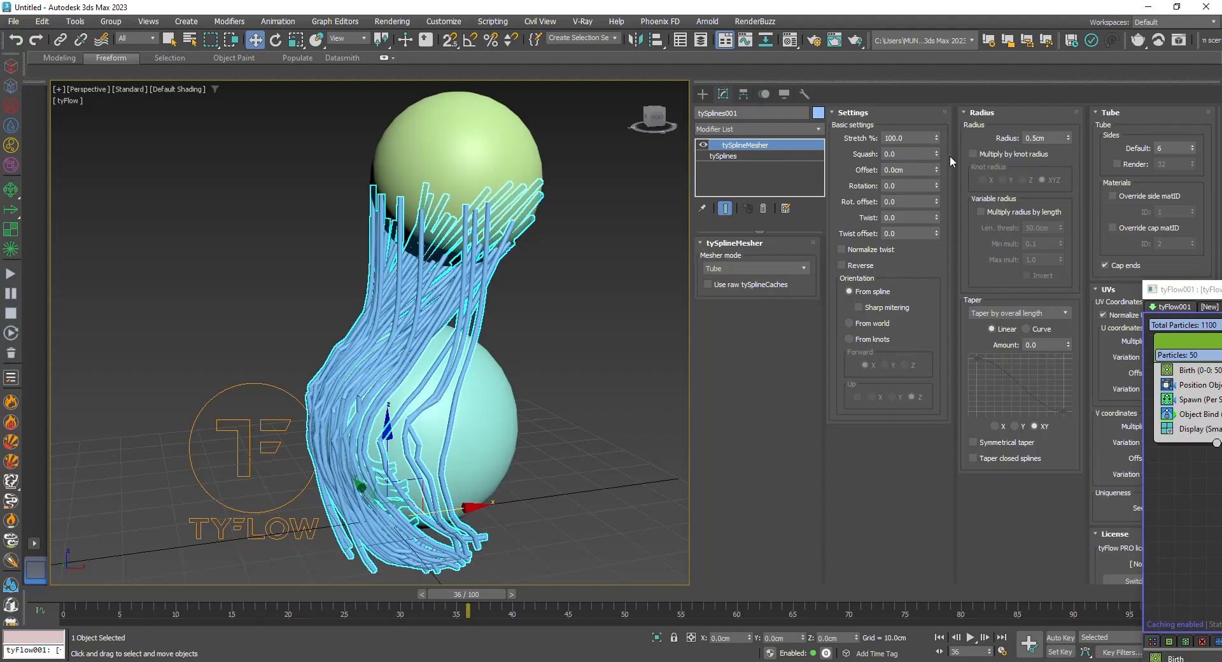
drag(1070, 137, 1072, 163)
Step: Enable Weld bindings and Weld knots in the base tySplines settings and scrub the simulation to frame 69
click(751, 156)
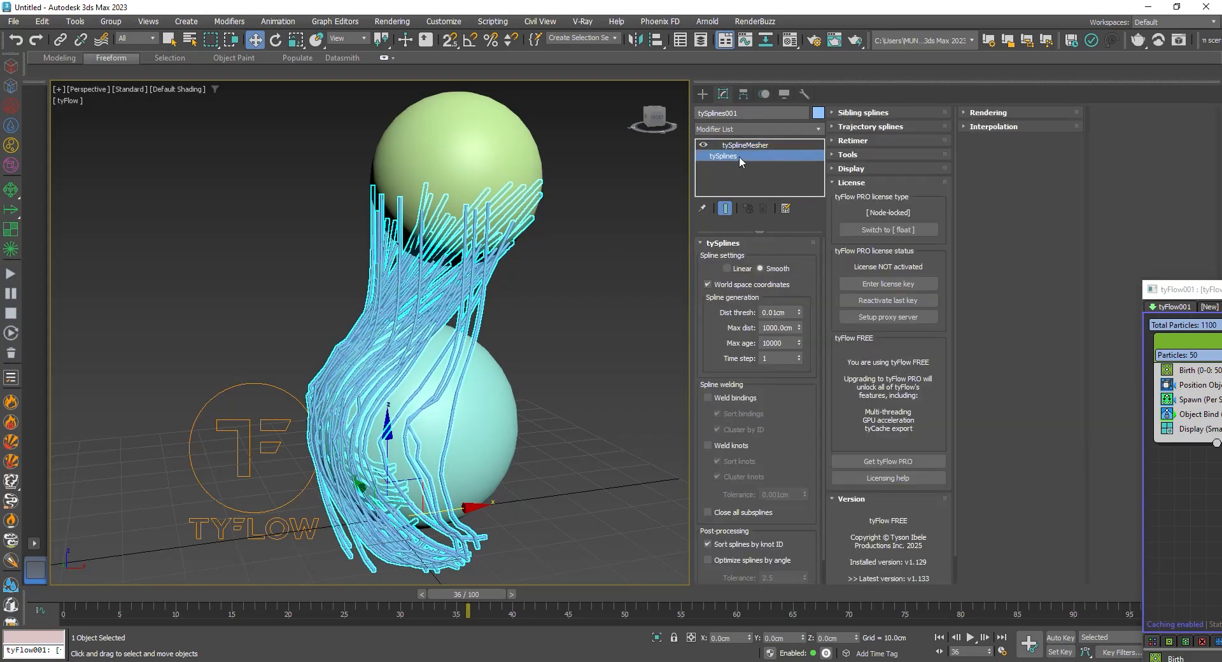
click(733, 399)
click(732, 446)
drag(181, 599, 798, 562)
middle_drag(532, 284, 514, 251)
Step: Select both spheres and assign Material #1 to them
click(484, 146)
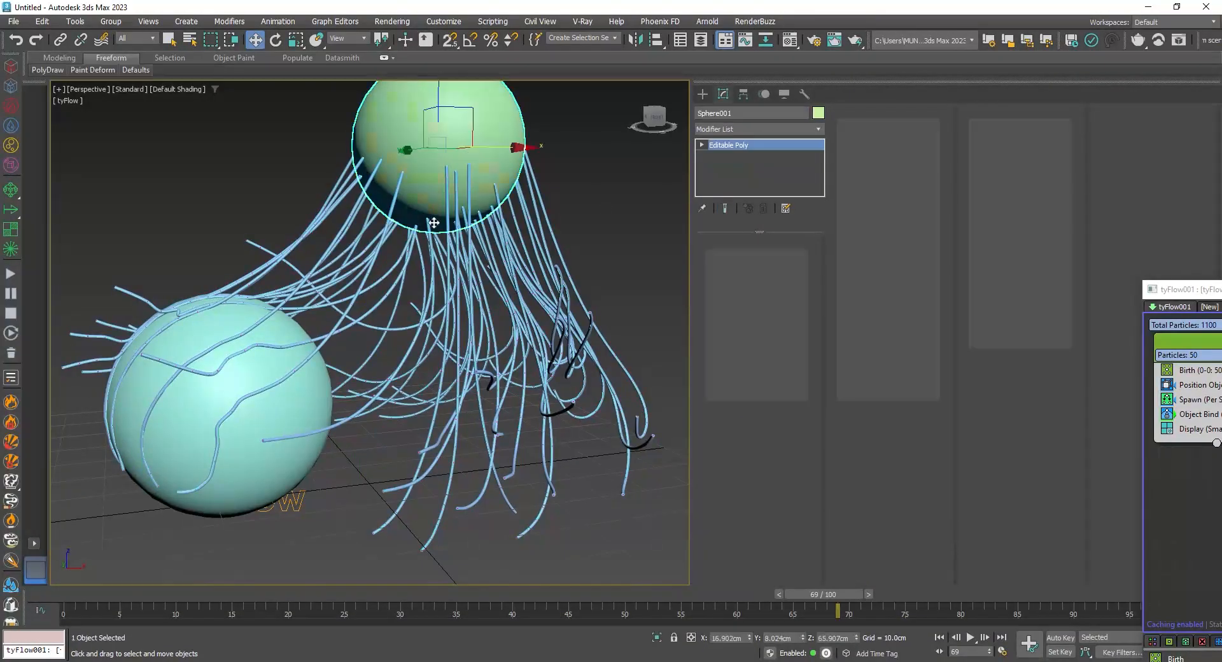
middle_drag(434, 222, 357, 308)
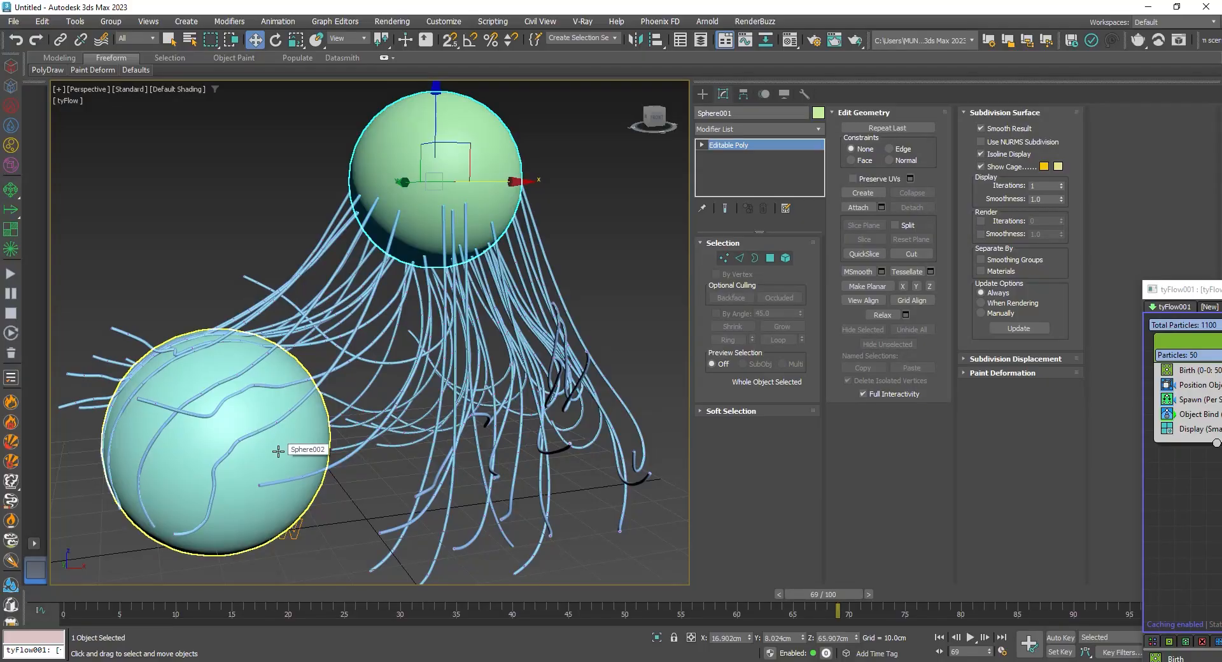
ctrl+click(278, 451)
key(m)
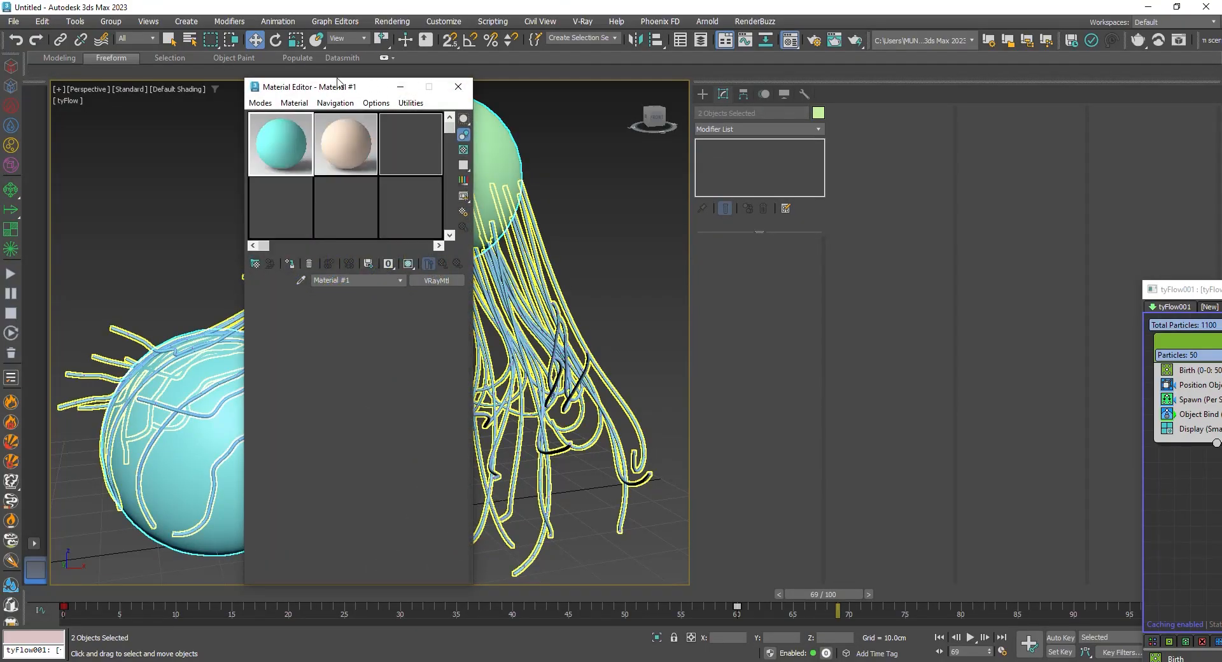
click(292, 265)
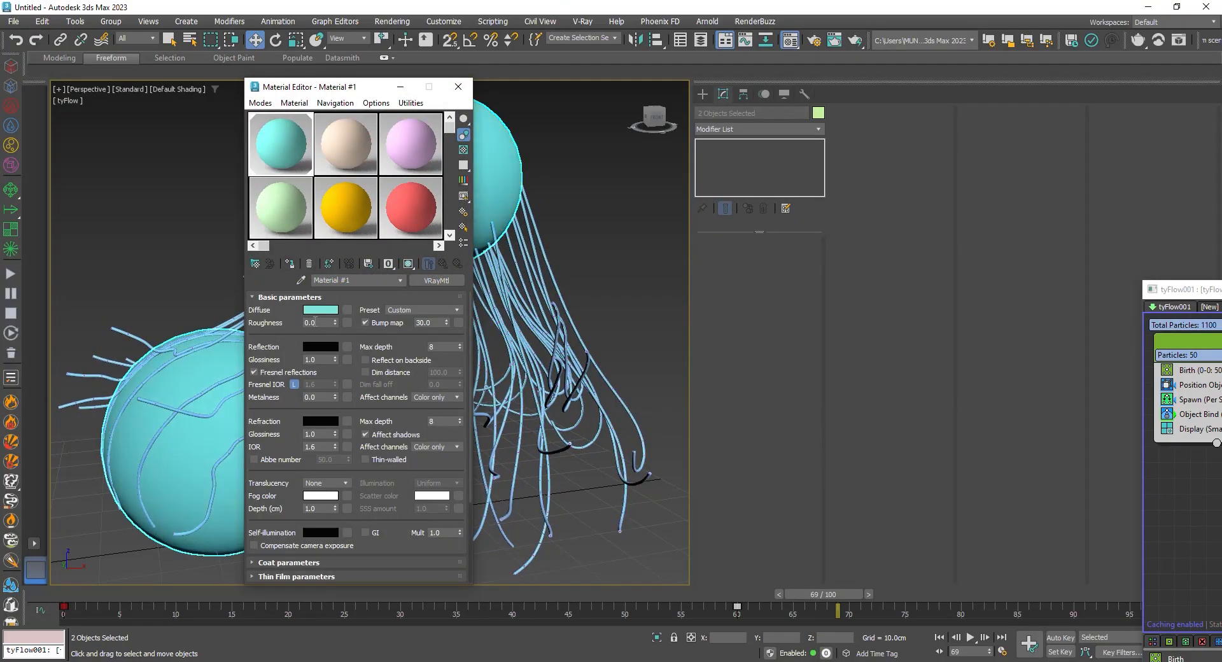
Step: Set the diffuse color of the spheres' material to pure white (255, 255, 255)
click(318, 310)
click(137, 250)
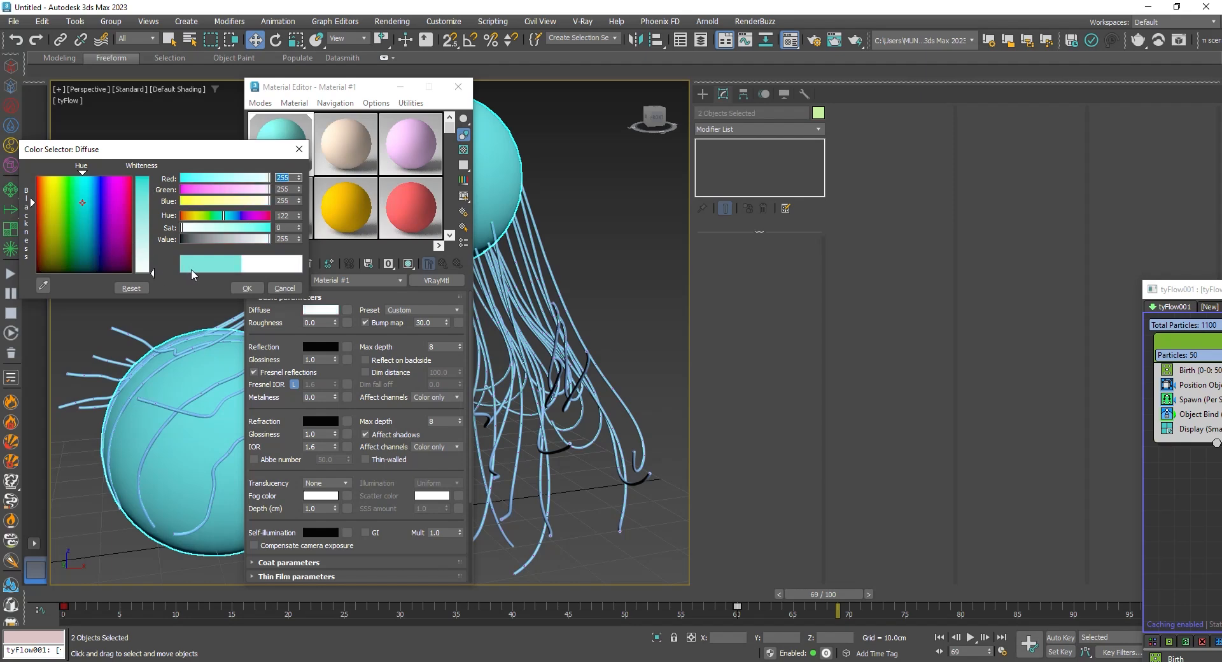
click(247, 289)
Step: Assign Material #2 to the tySplines tubes and set its diffuse color to a saturated orange
click(347, 152)
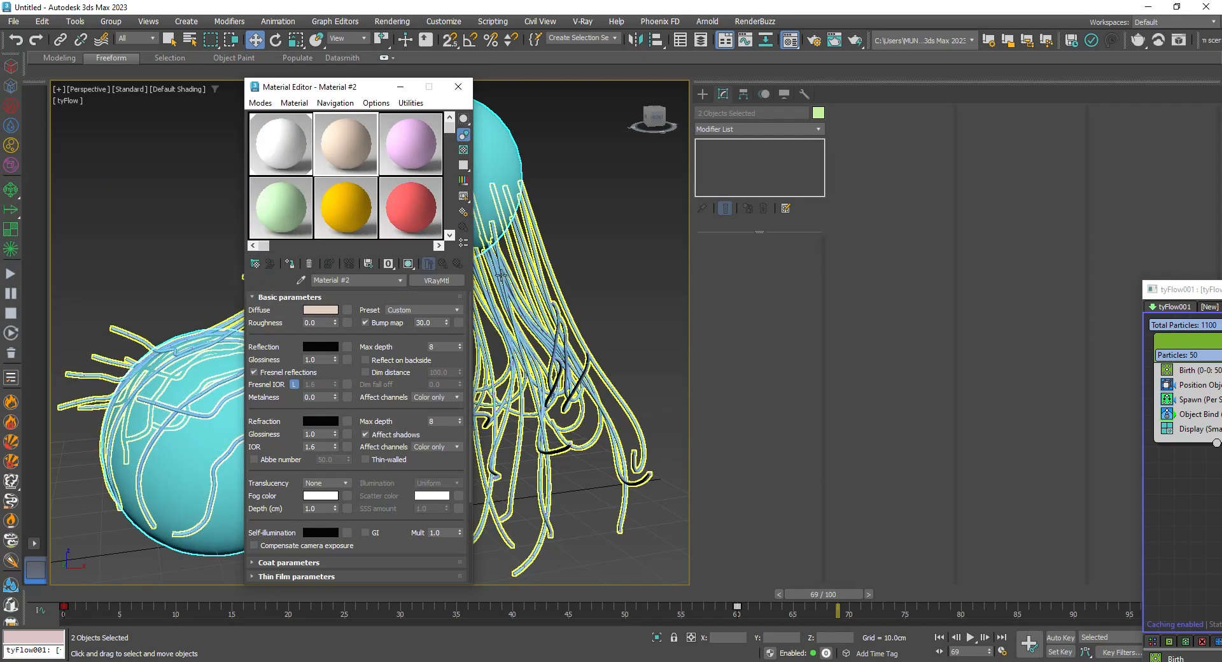
click(547, 395)
click(289, 265)
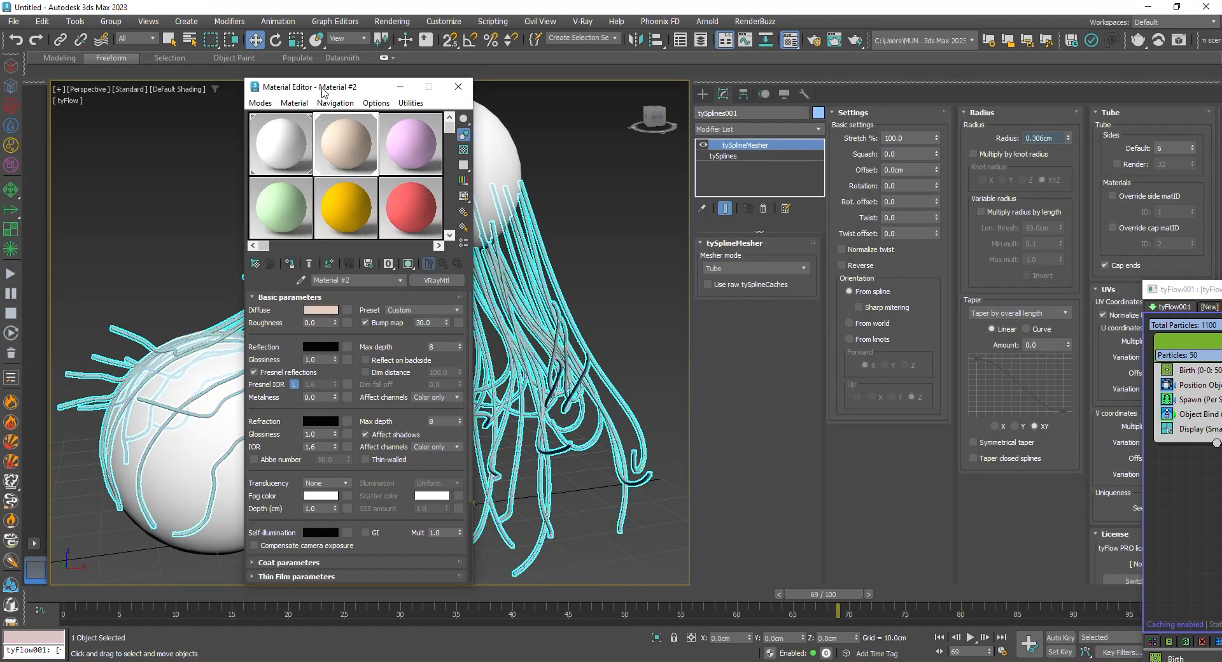
drag(323, 87, 844, 86)
click(846, 307)
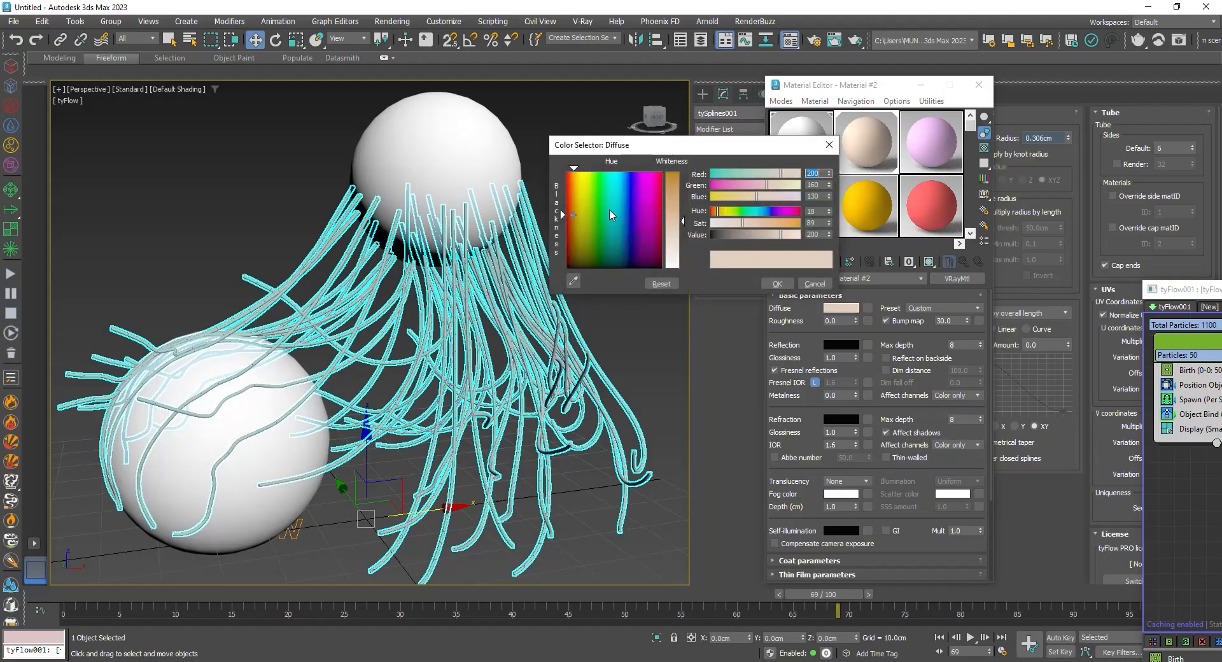
drag(685, 220, 672, 153)
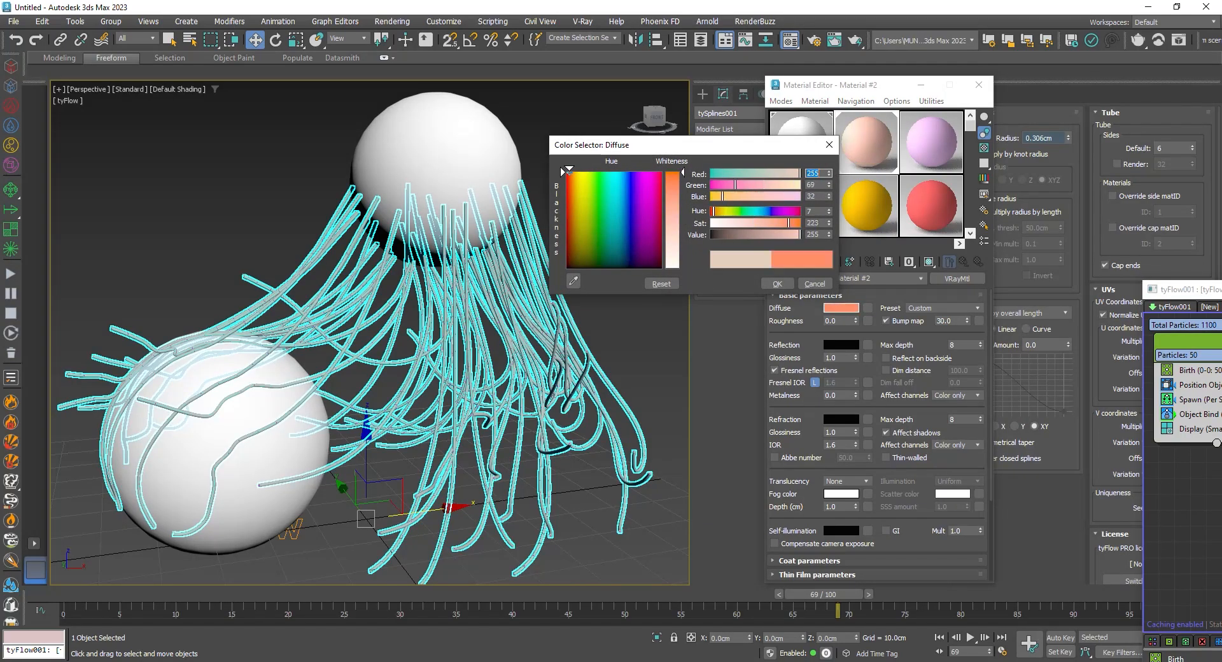
click(779, 286)
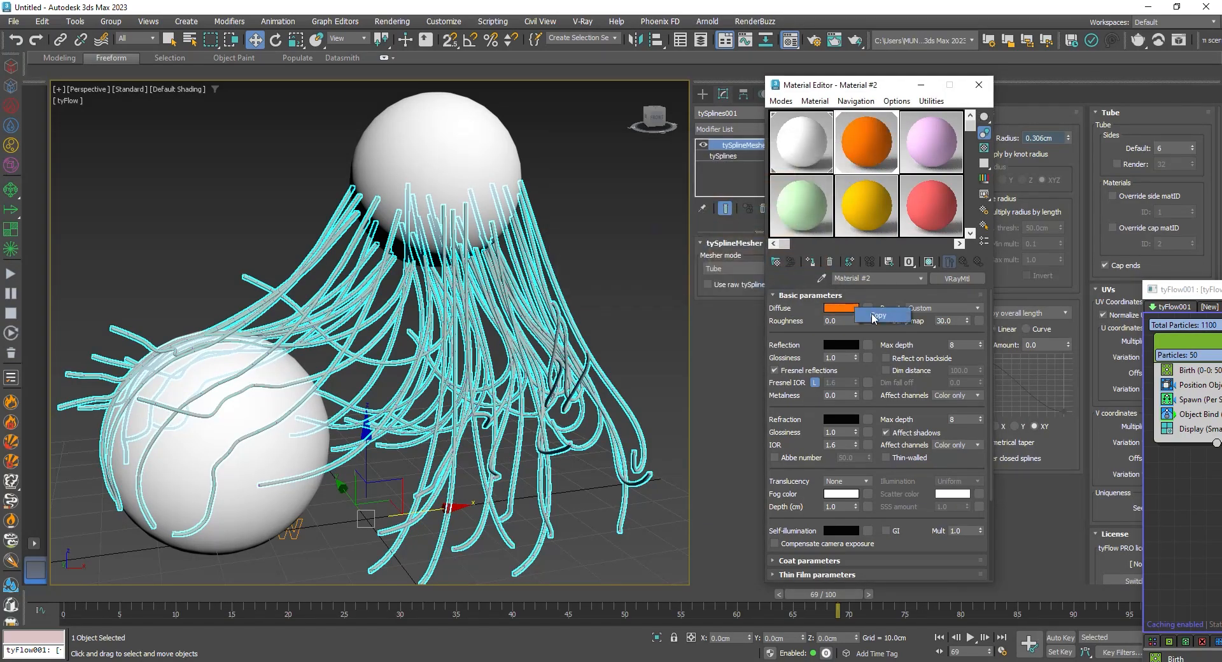
Step: Give the tubes' material the same orange as self-illumination, with GI enabled and a multiplier of 3
drag(843, 540, 842, 533)
click(859, 550)
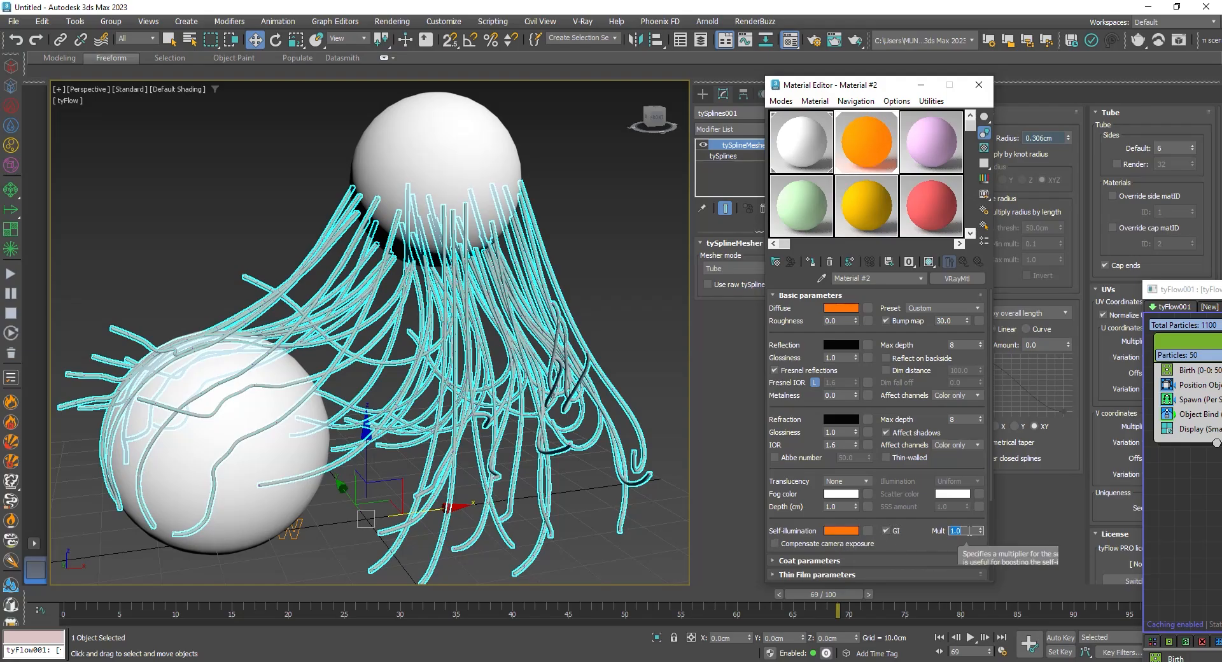
text(3)
key(Return)
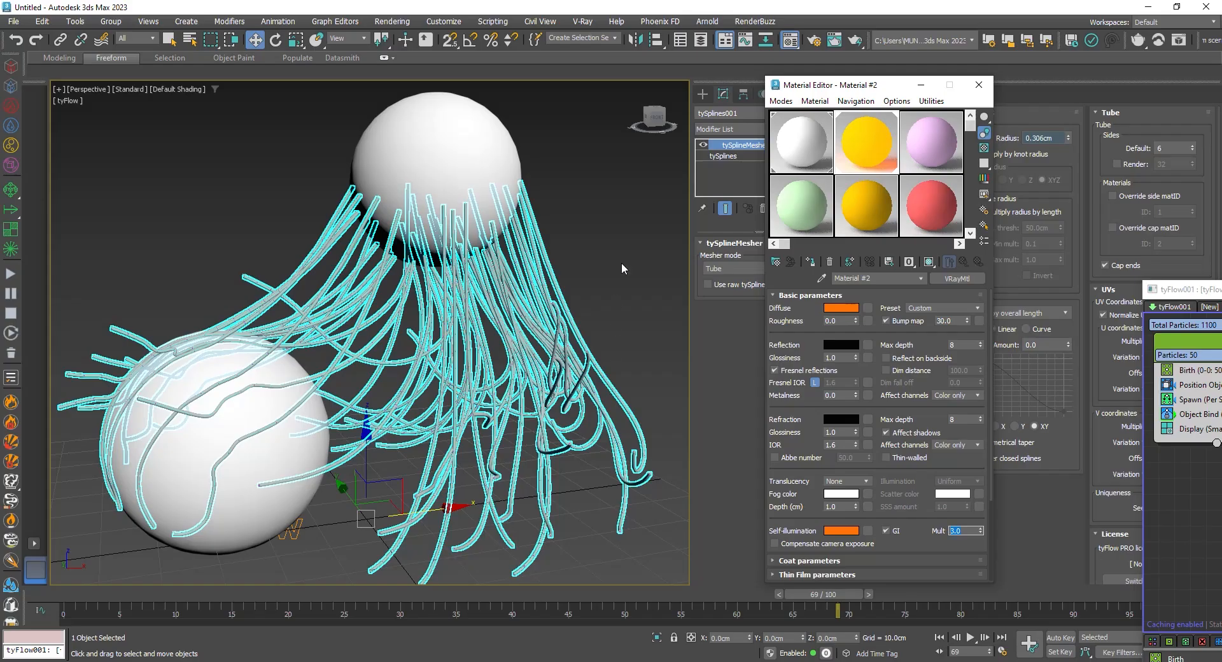
click(610, 248)
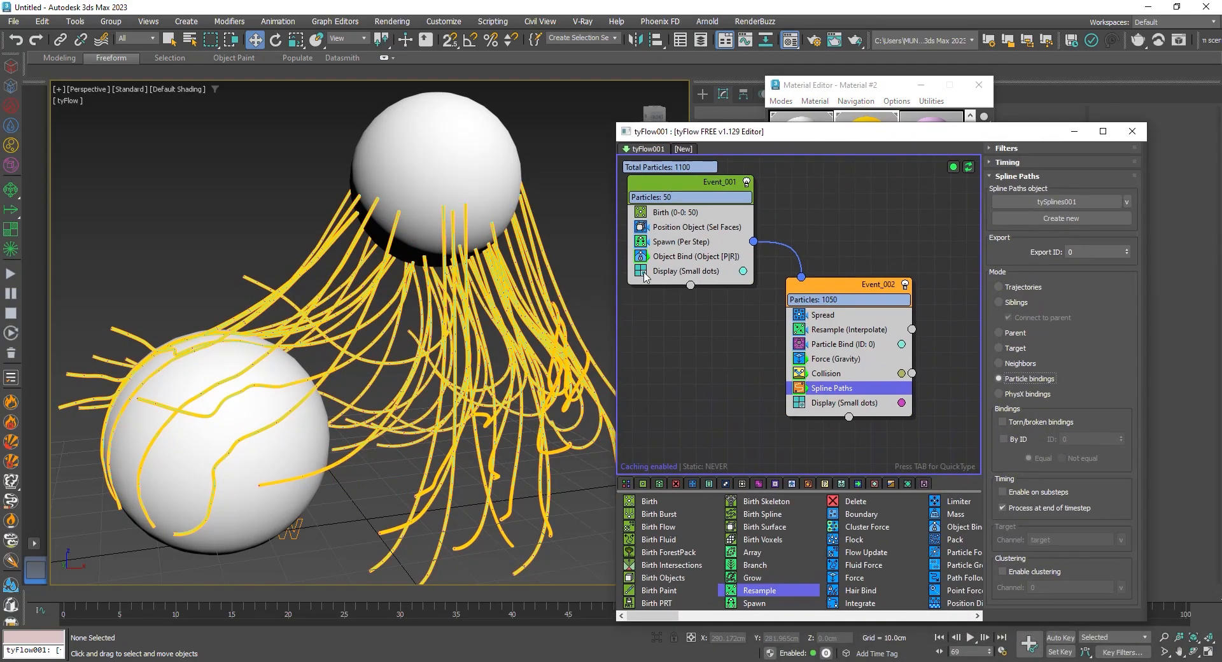
Step: Disable the Display operators in both events and turn off Show bindings in the Particle Bind operator
click(640, 271)
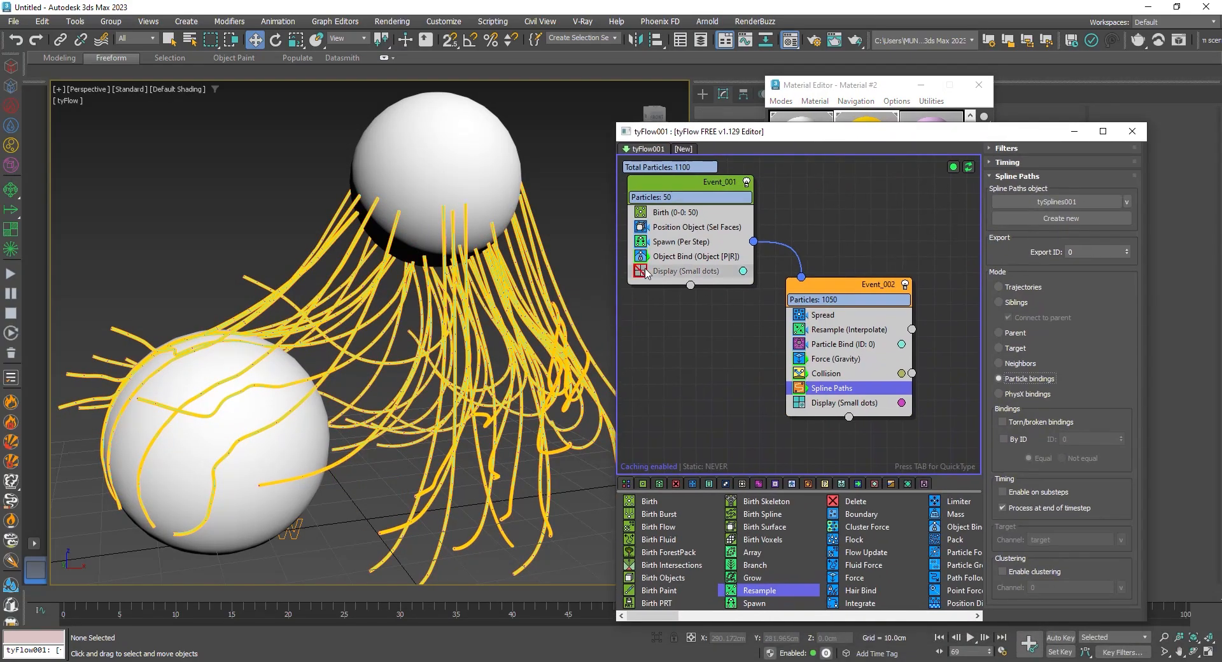
click(803, 404)
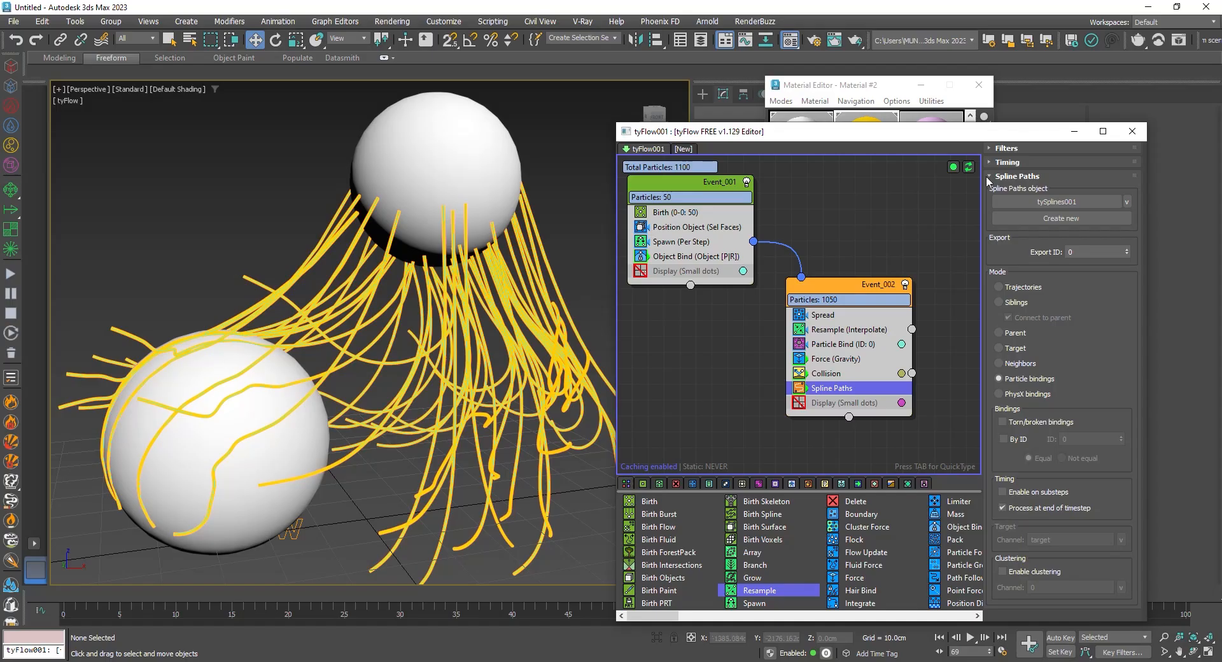
click(841, 344)
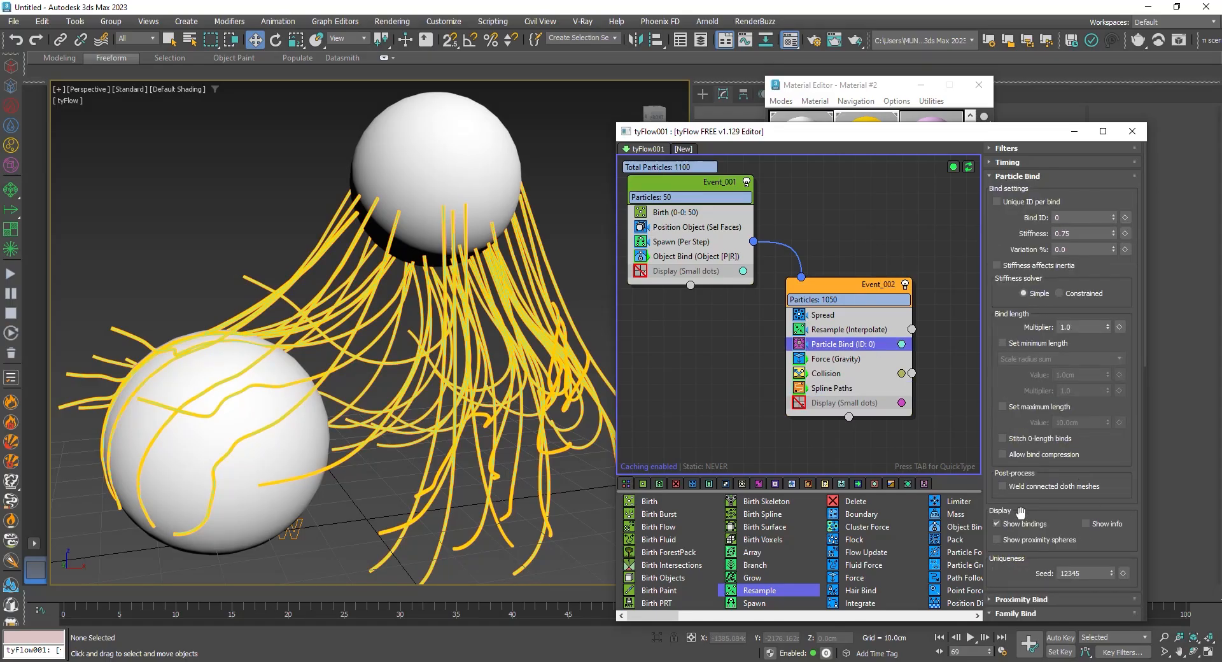
click(1023, 526)
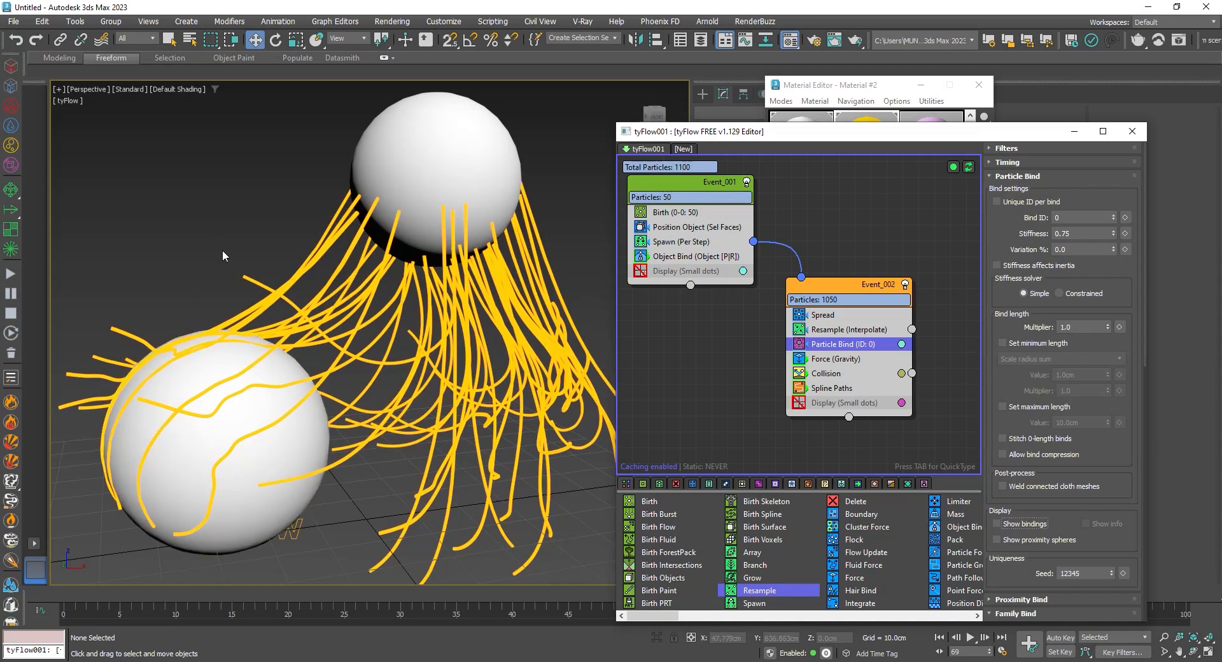
Step: Set the tyFlow time step to 1/2 frame and scrub the simulation through to frame 81 and back to frame 42
drag(67, 597, 210, 597)
drag(762, 134, 1221, 251)
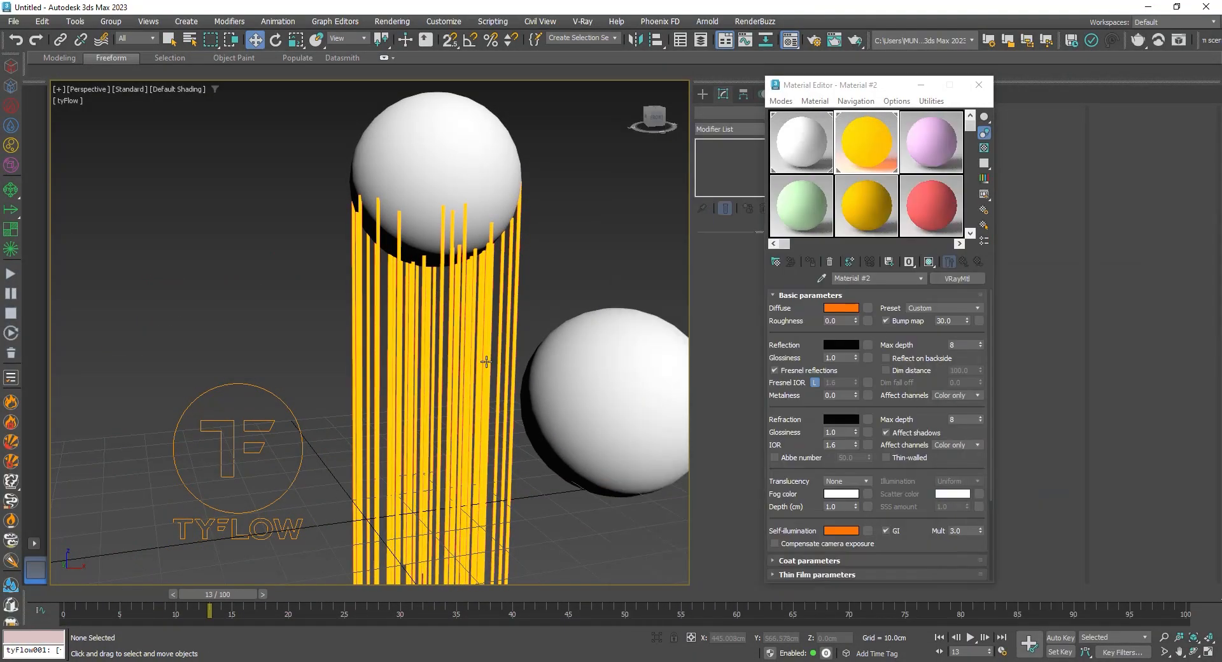
click(275, 445)
drag(799, 81, 956, 77)
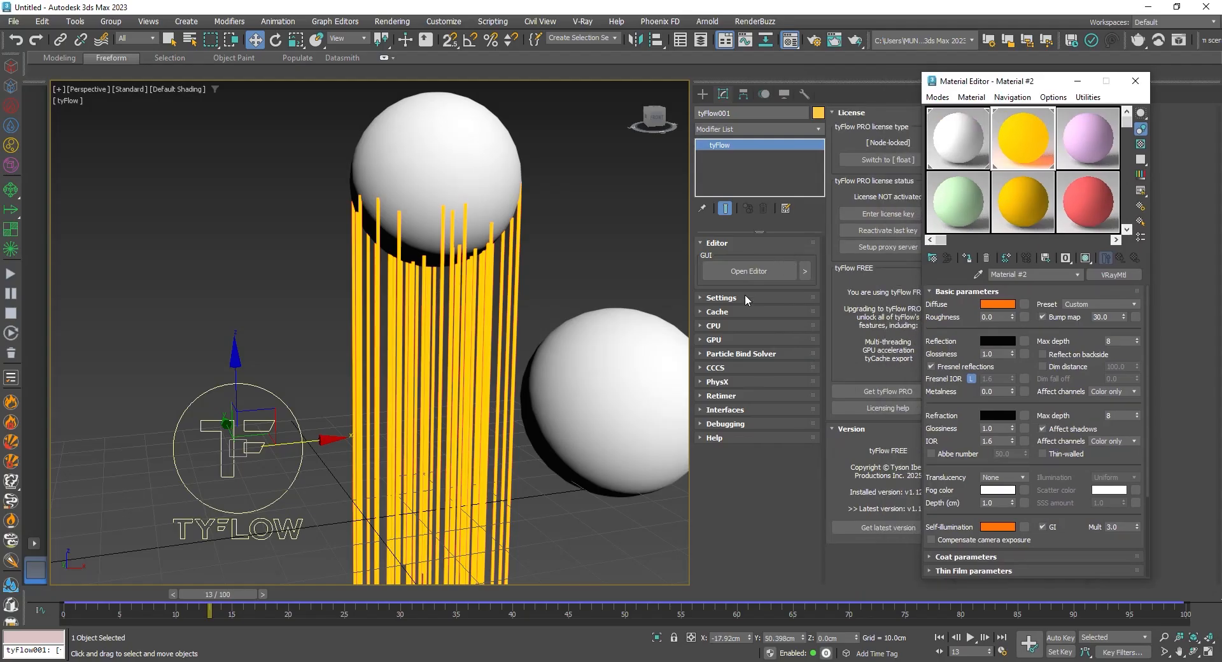
click(745, 297)
click(736, 418)
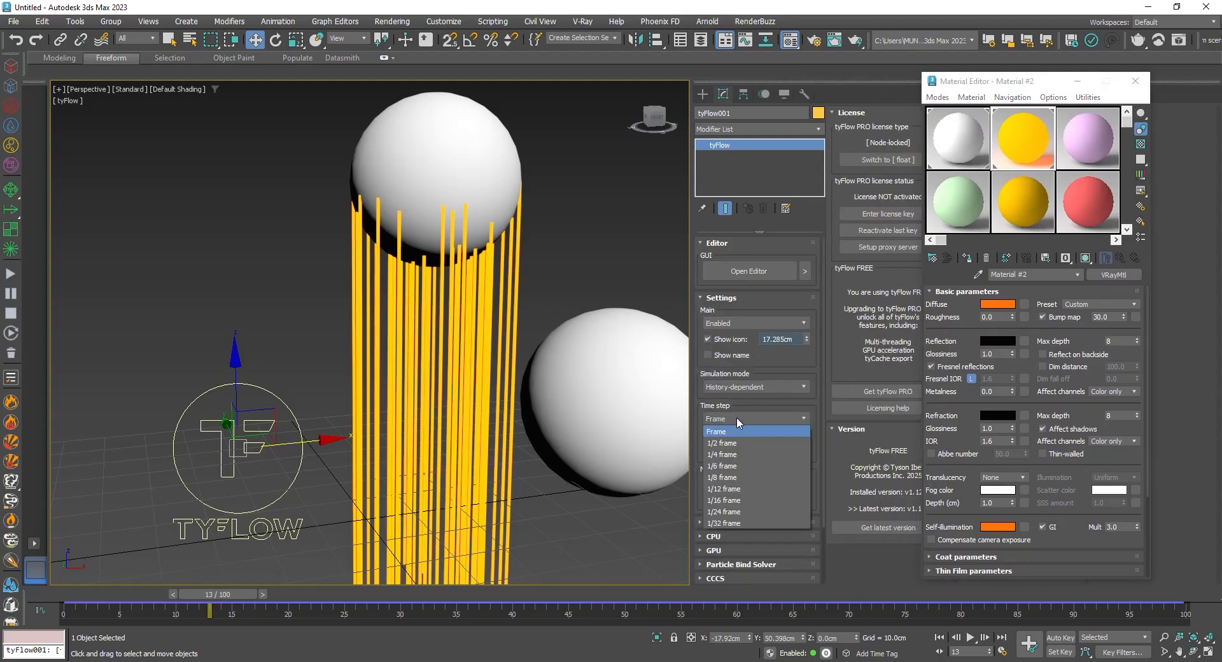
click(742, 443)
drag(239, 591, 1014, 635)
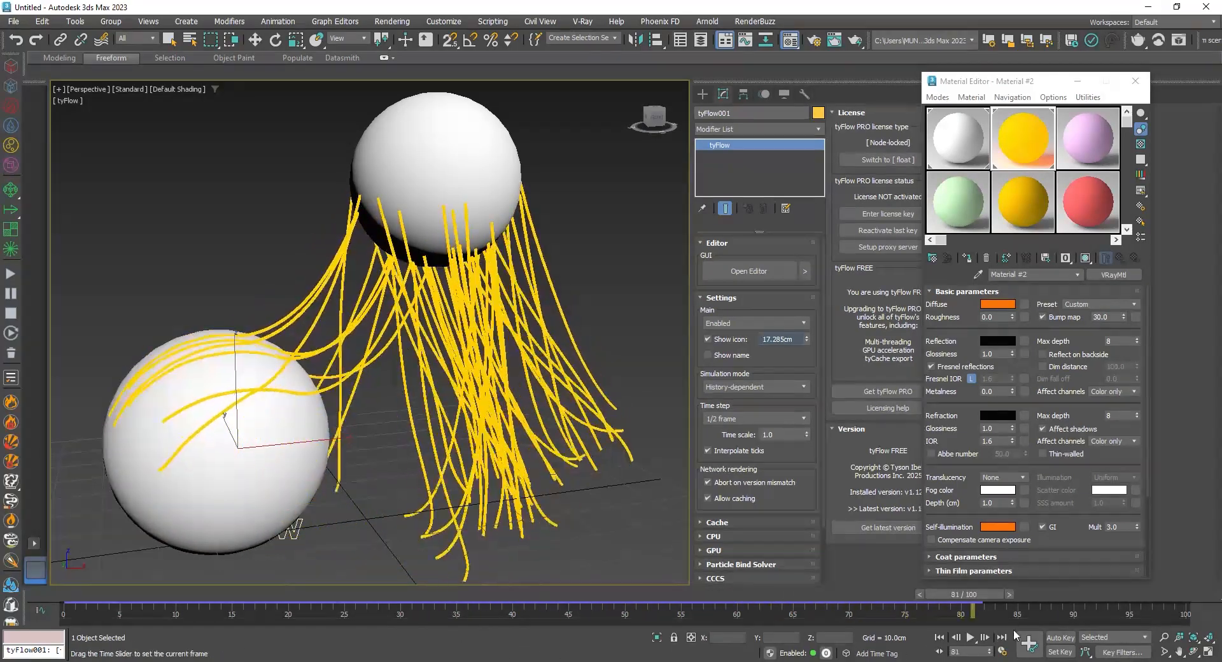
drag(964, 593, 541, 588)
Step: Review the settings of the Spawn and Resample operators in the tyFlow editor
click(749, 271)
drag(894, 221, 736, 149)
click(593, 258)
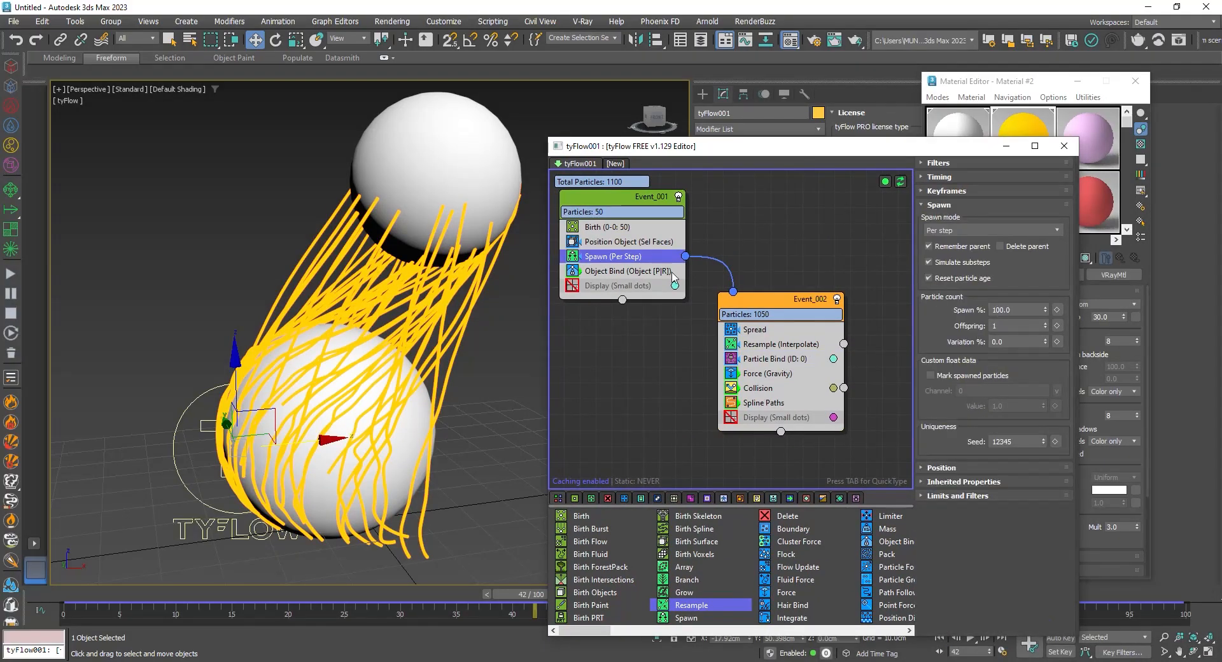
click(777, 344)
double_click(1018, 535)
click(1064, 145)
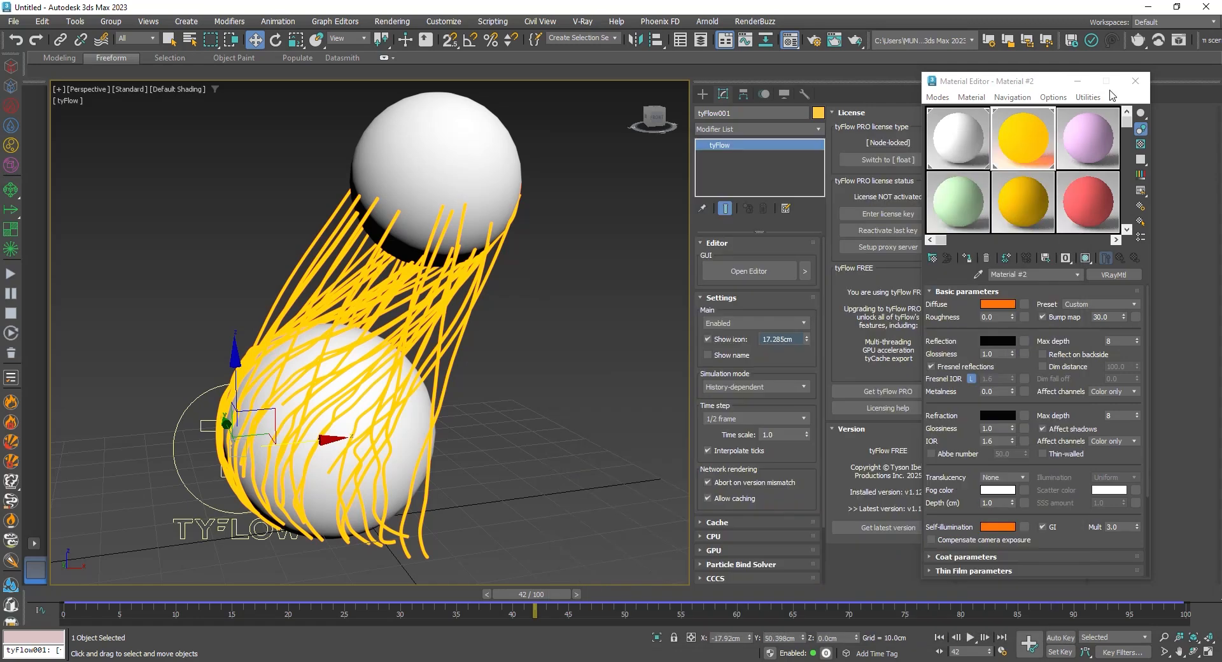
Step: Scrub the simulation to frame 58 and render the perspective view with nothing selected
click(1134, 81)
drag(546, 595, 731, 586)
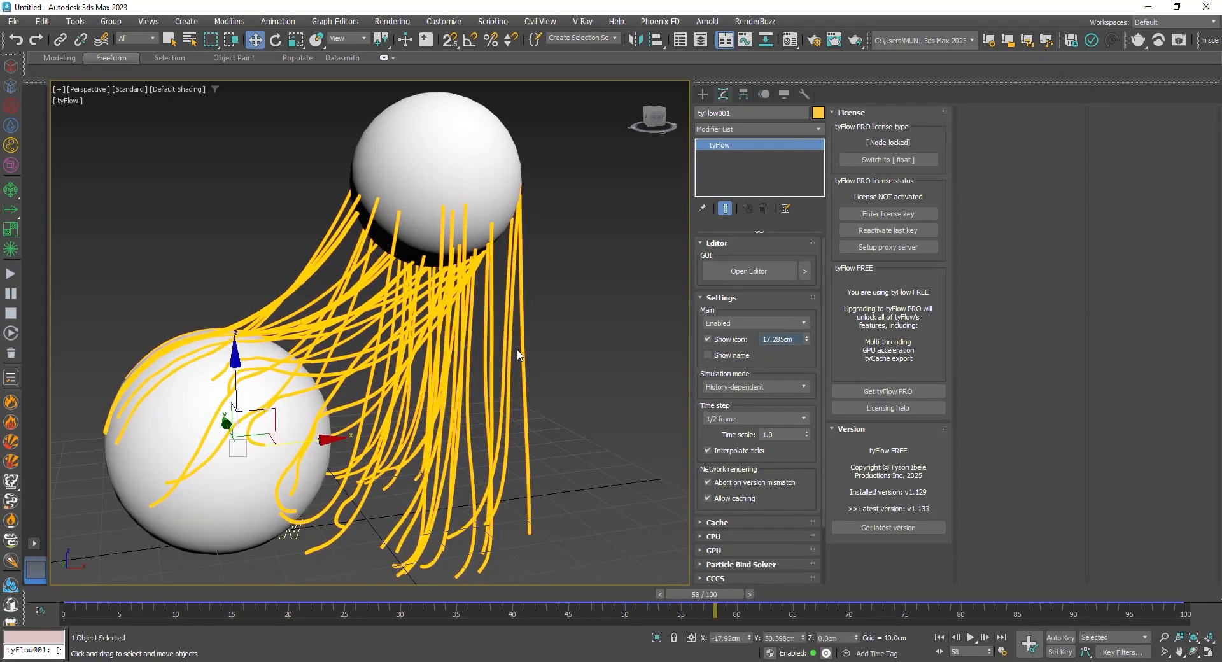
click(553, 326)
click(392, 22)
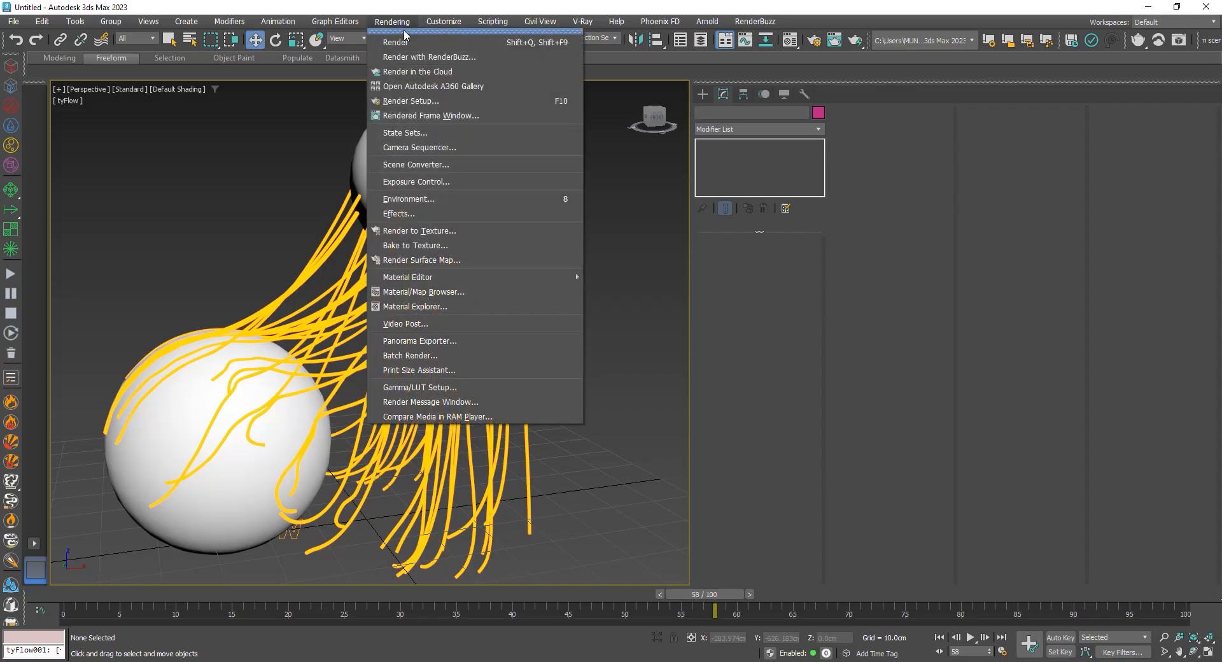
click(401, 41)
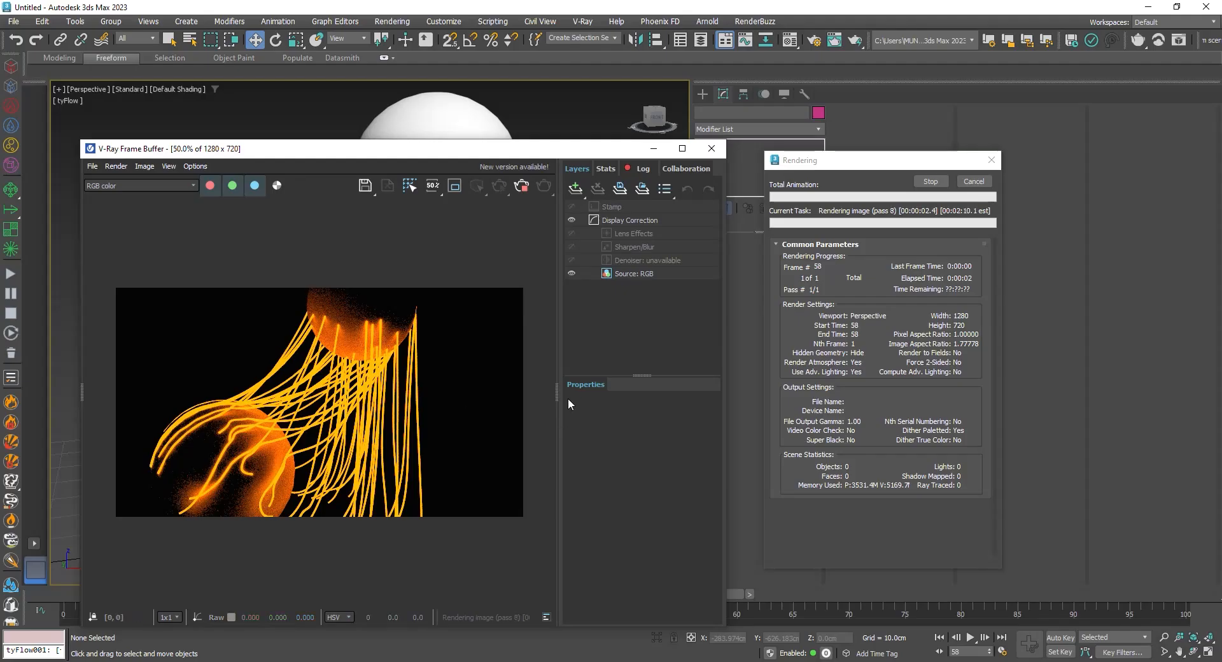
Step: Stop the render and enable bloom/glare in Lens Effects with size about 22 and intensity about 3.28
click(632, 231)
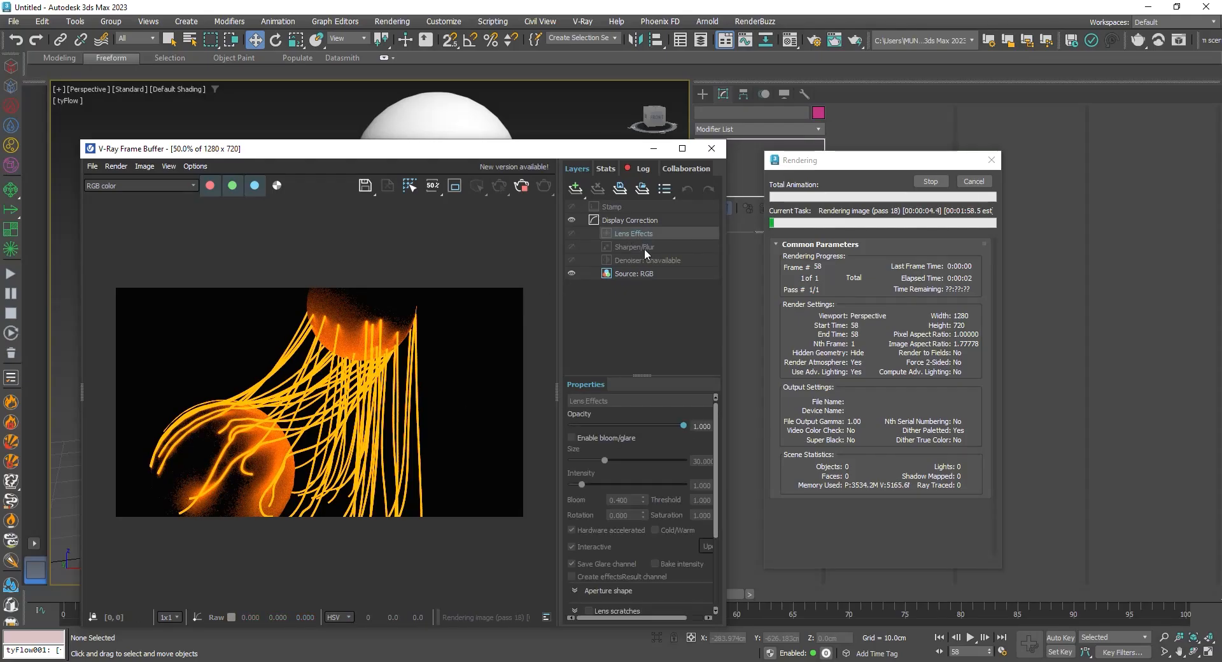
click(986, 186)
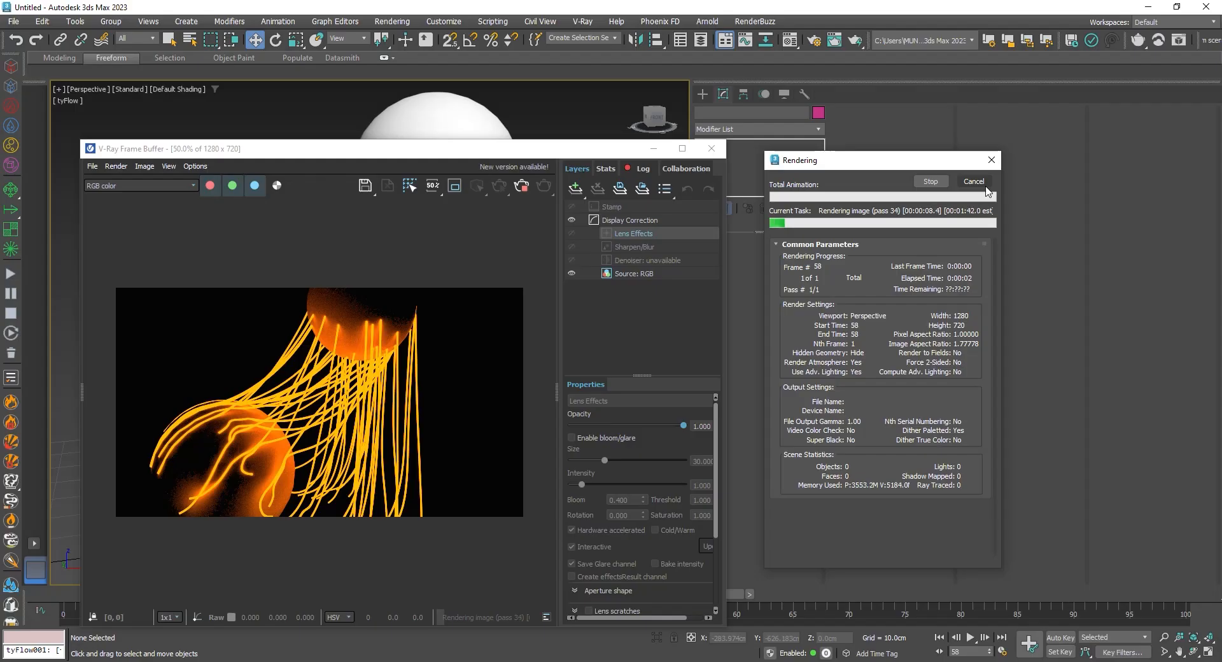
click(583, 439)
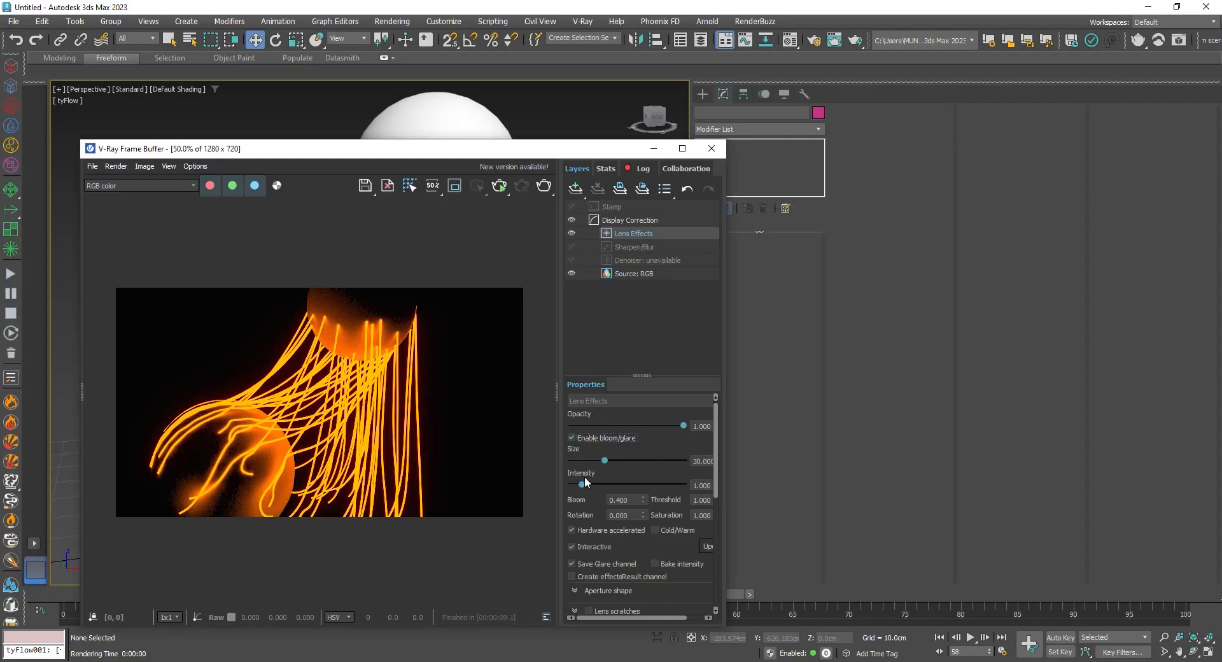
mouse_move(603, 460)
mouse_down()
mouse_move(572, 460)
mouse_move(630, 486)
mouse_move(596, 460)
mouse_up()
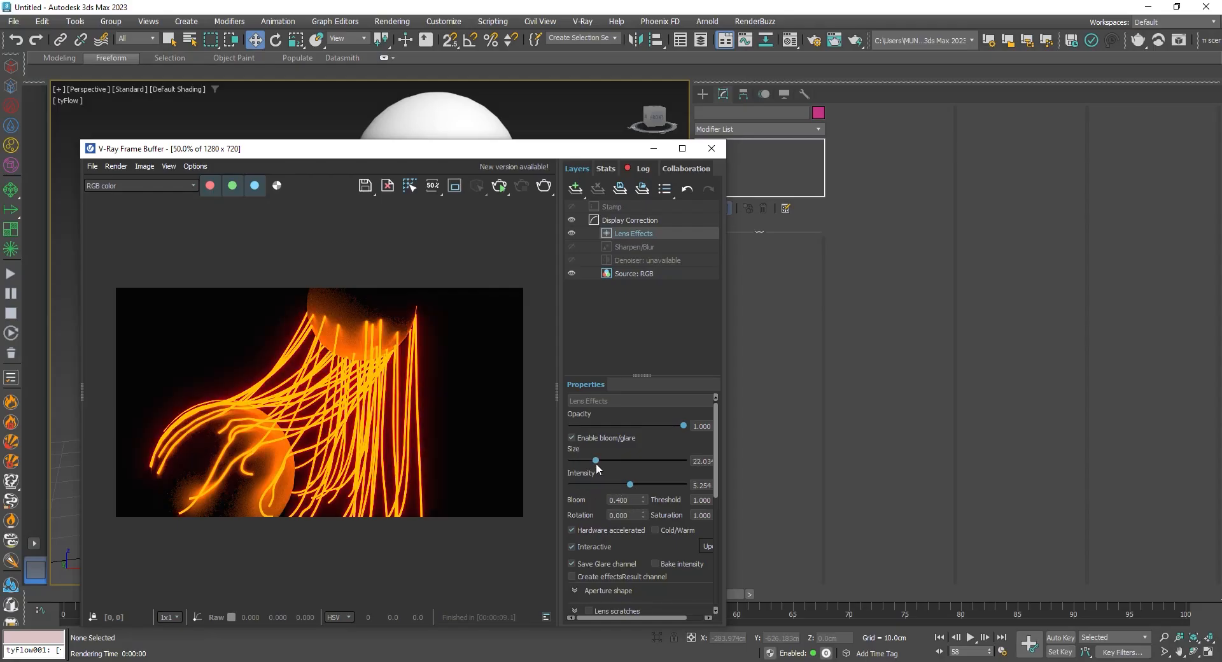
click(609, 485)
drag(445, 152, 826, 50)
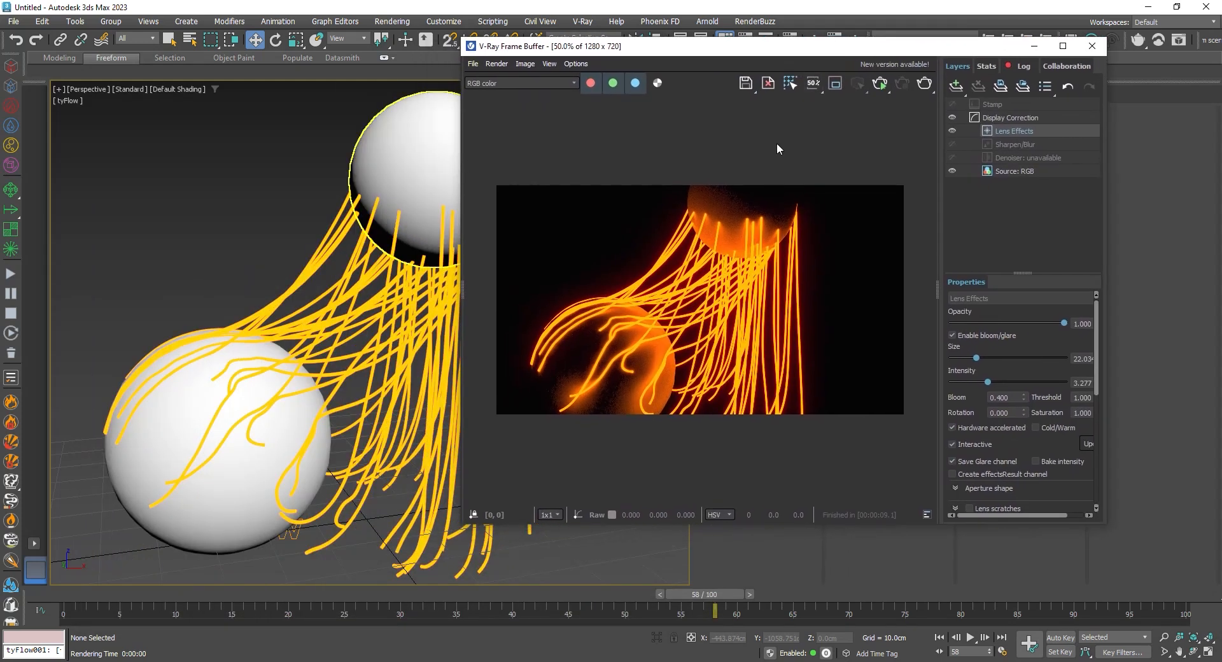